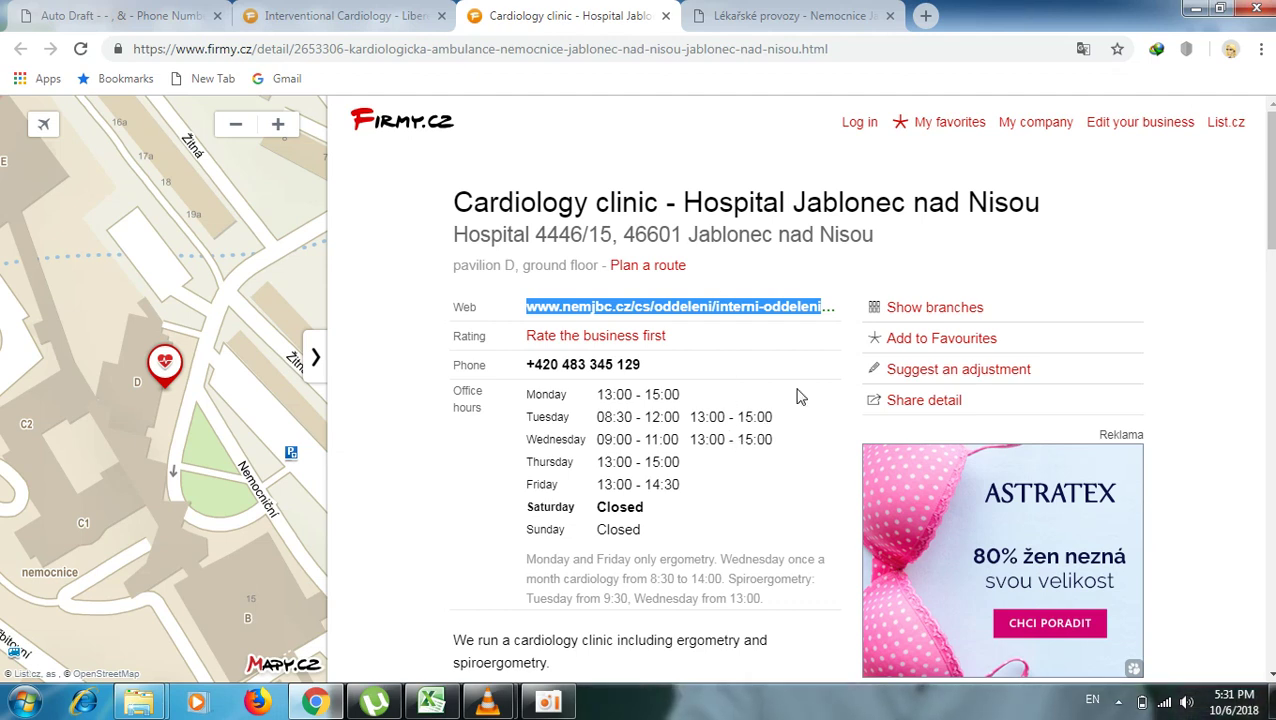
Look through the departmental phone contacts on the Jablonec nad Nisou hospital page, down to its end, and close the page.
left_click(848, 18)
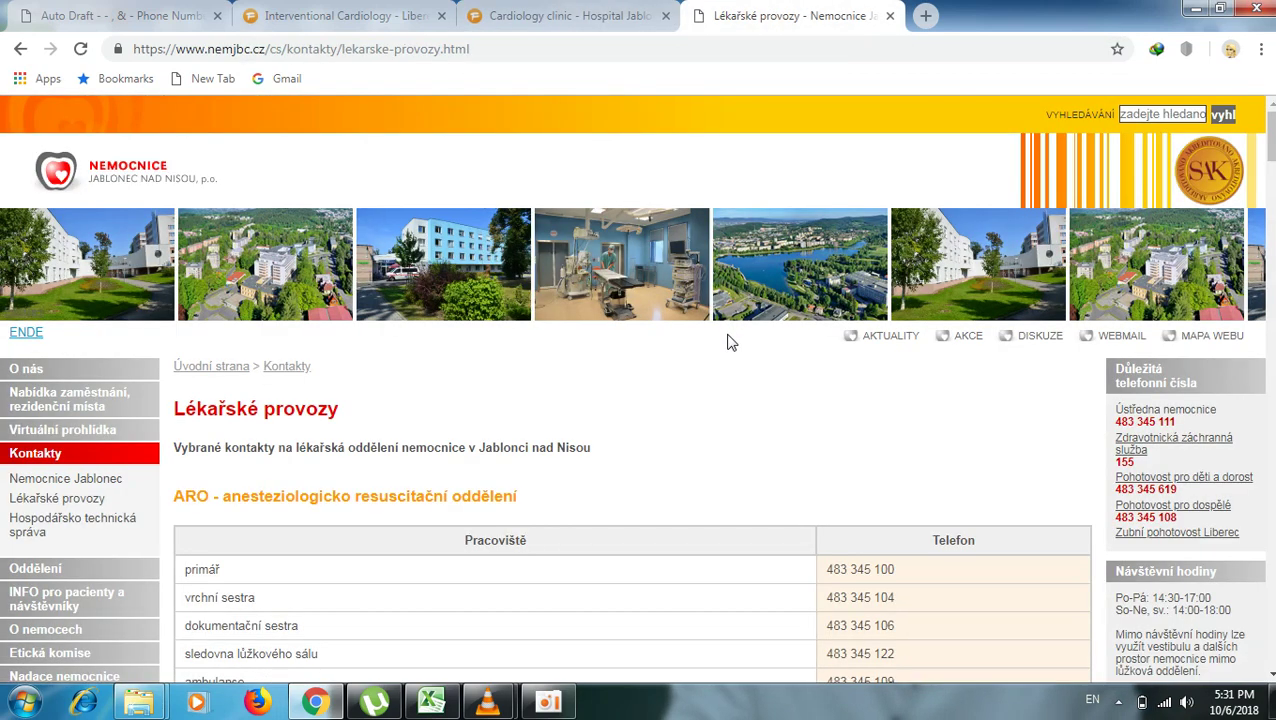
scroll(643, 428, "down", 9)
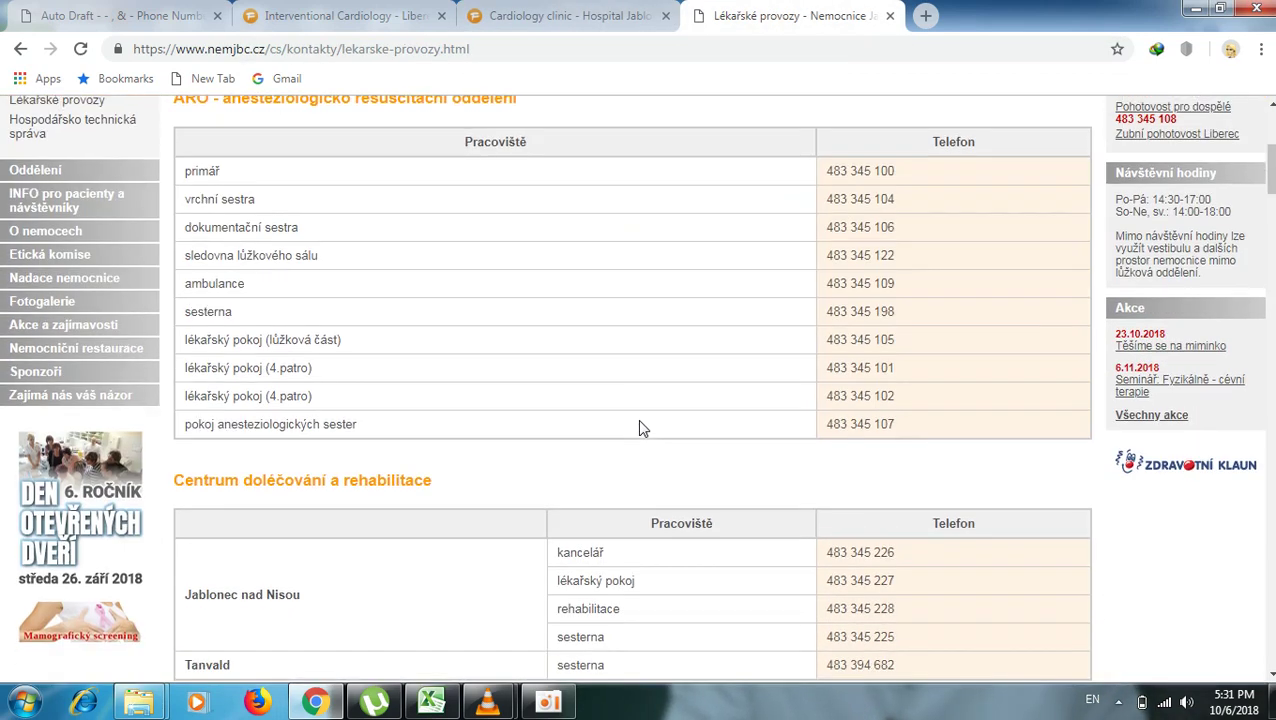
scroll(643, 428, "down", 15)
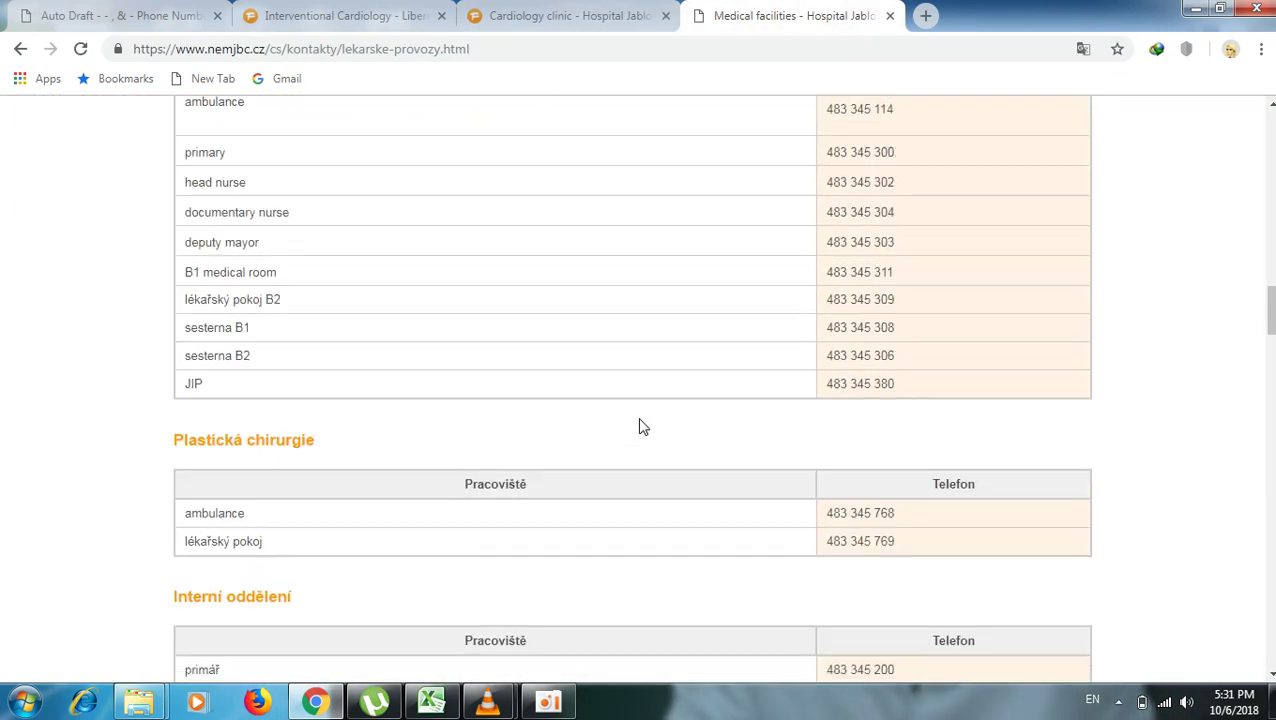
scroll(643, 428, "down", 20)
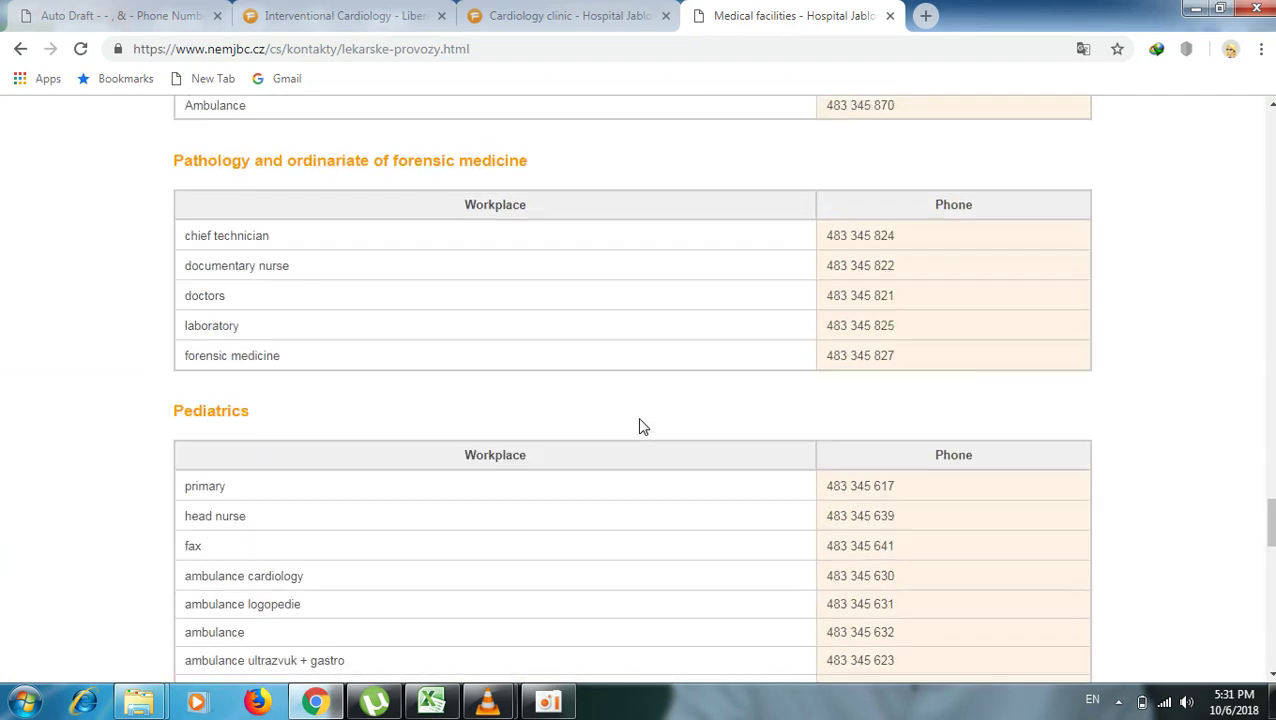
scroll(643, 428, "down", 10)
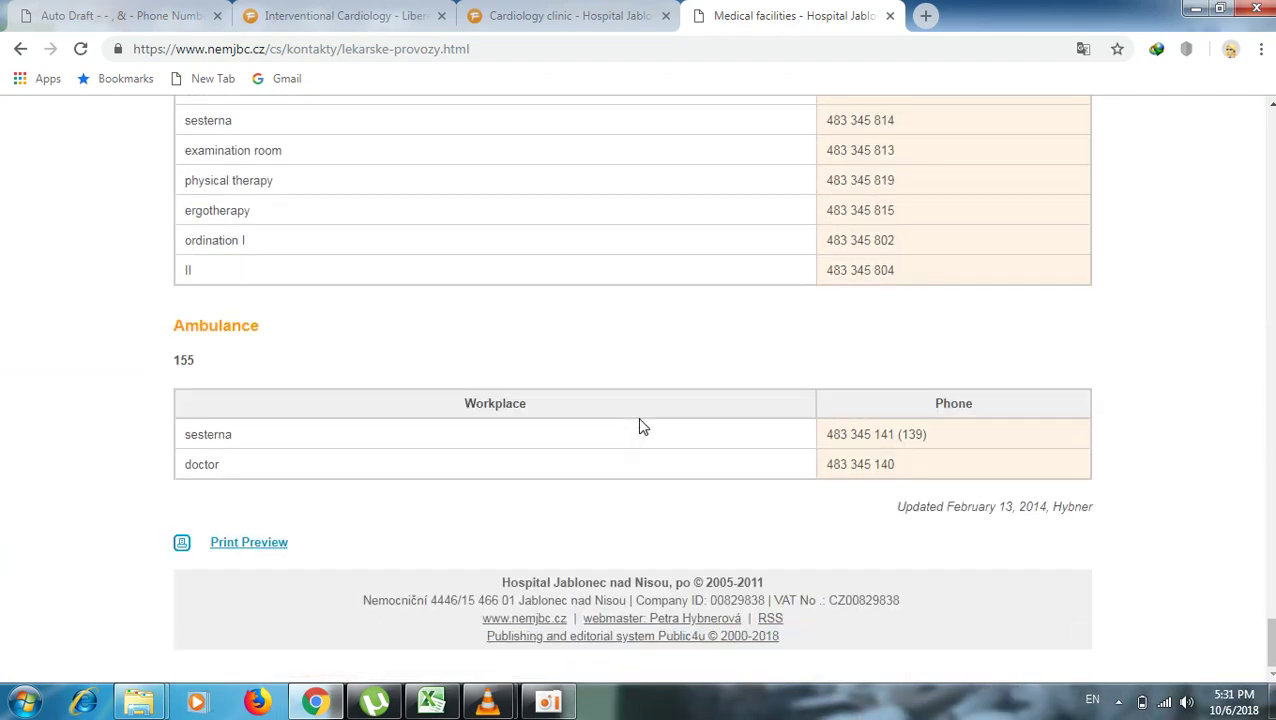
left_click(890, 16)
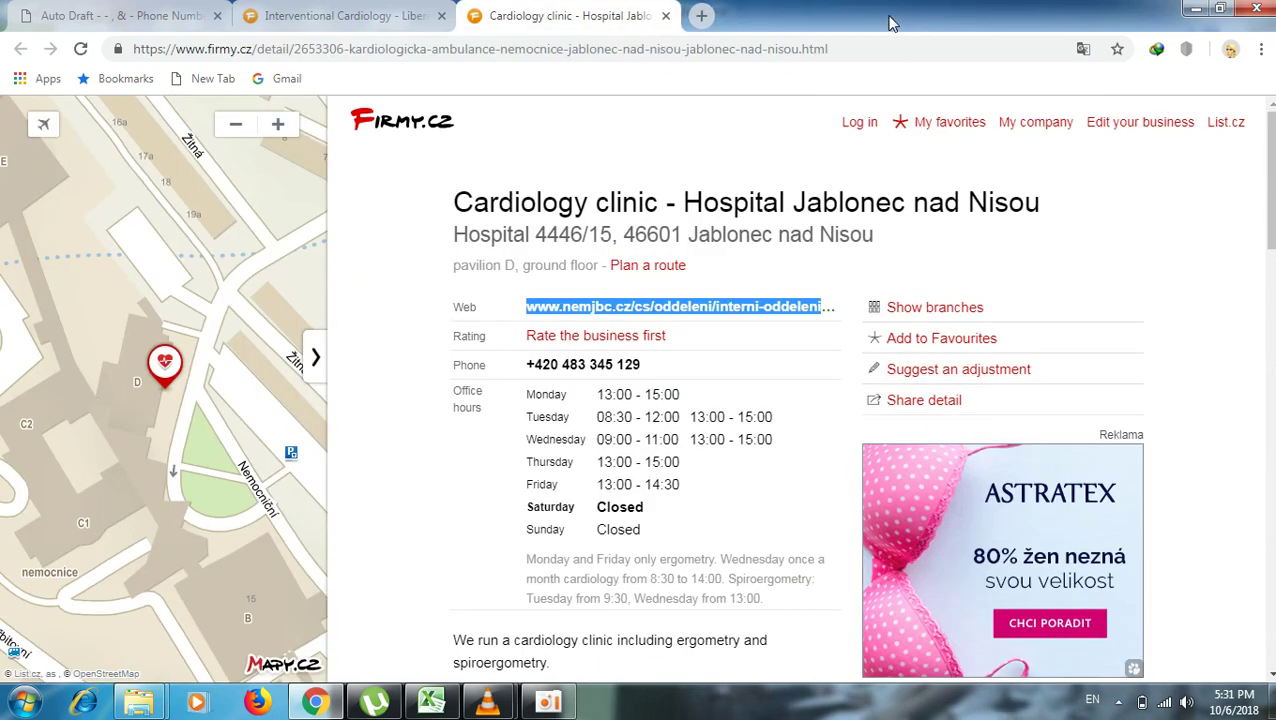
Close the Jablonec cardiology clinic page and open the Tanvald Hospital cardiology clinic entry from the Liberec page in a new tab.
left_click(150, 15)
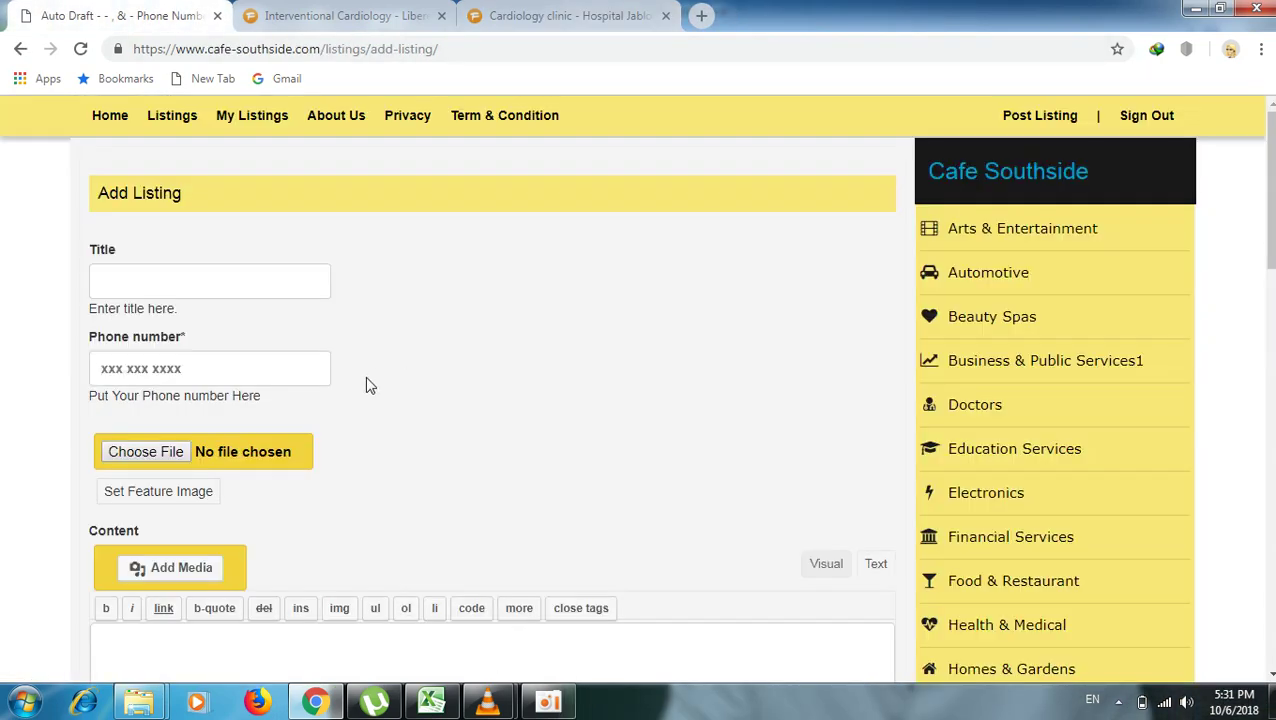
left_click(598, 14)
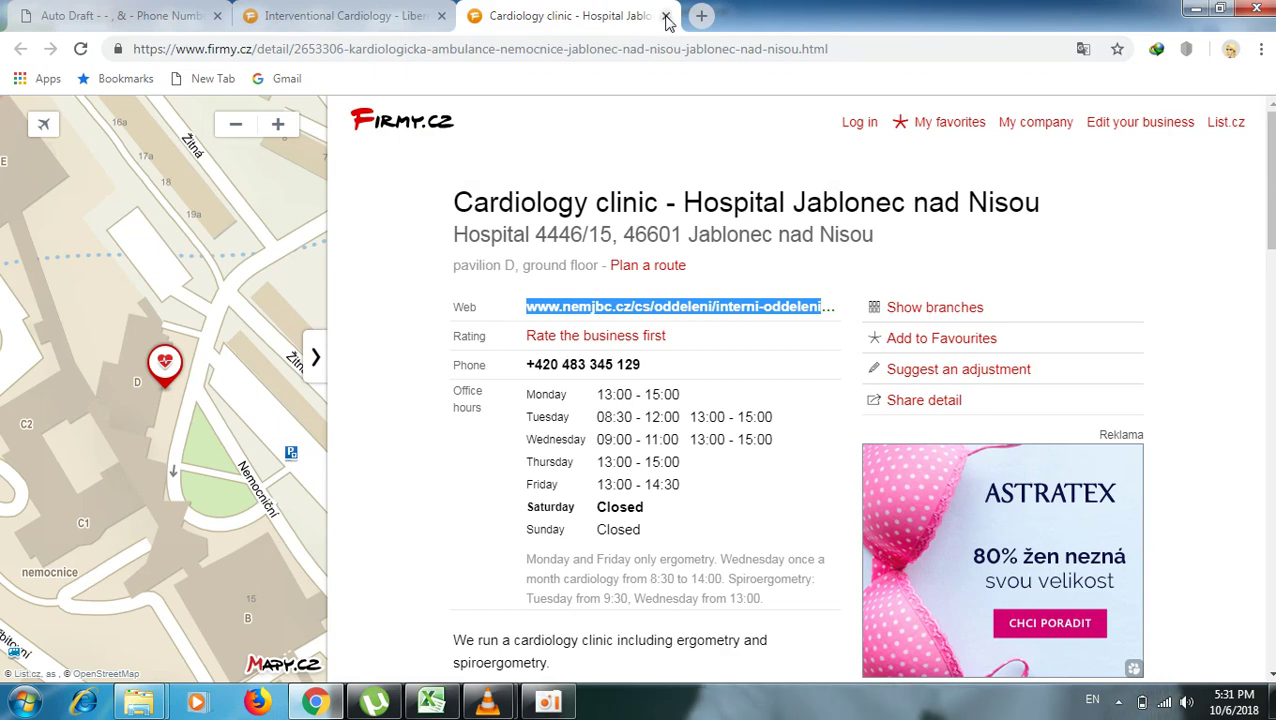
left_click(666, 16)
scroll(712, 265, "down", 3)
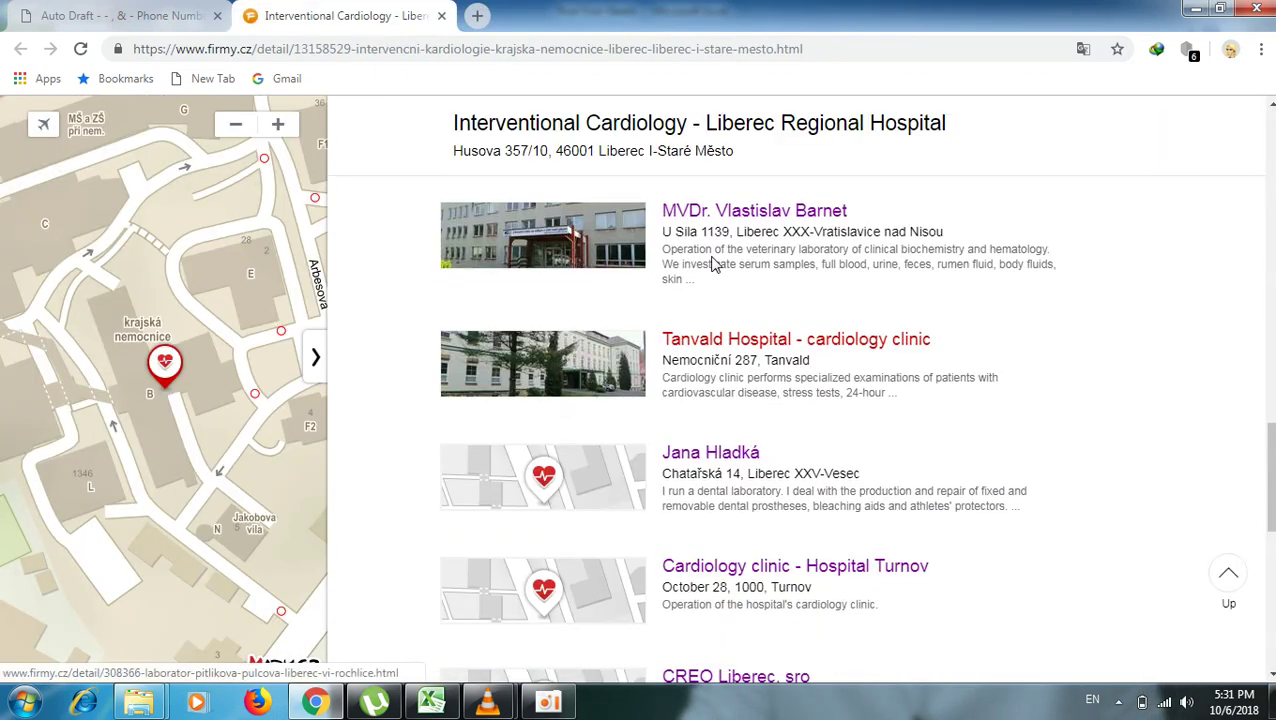
right_click(745, 347)
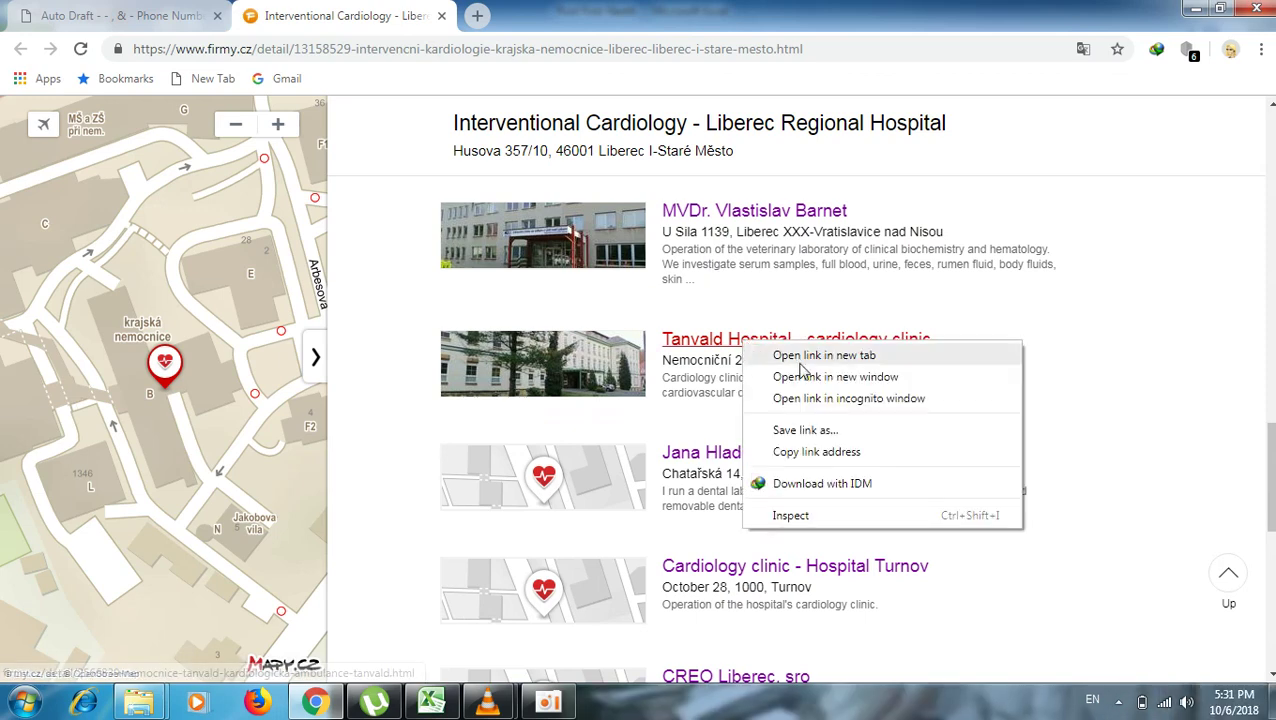
left_click(793, 354)
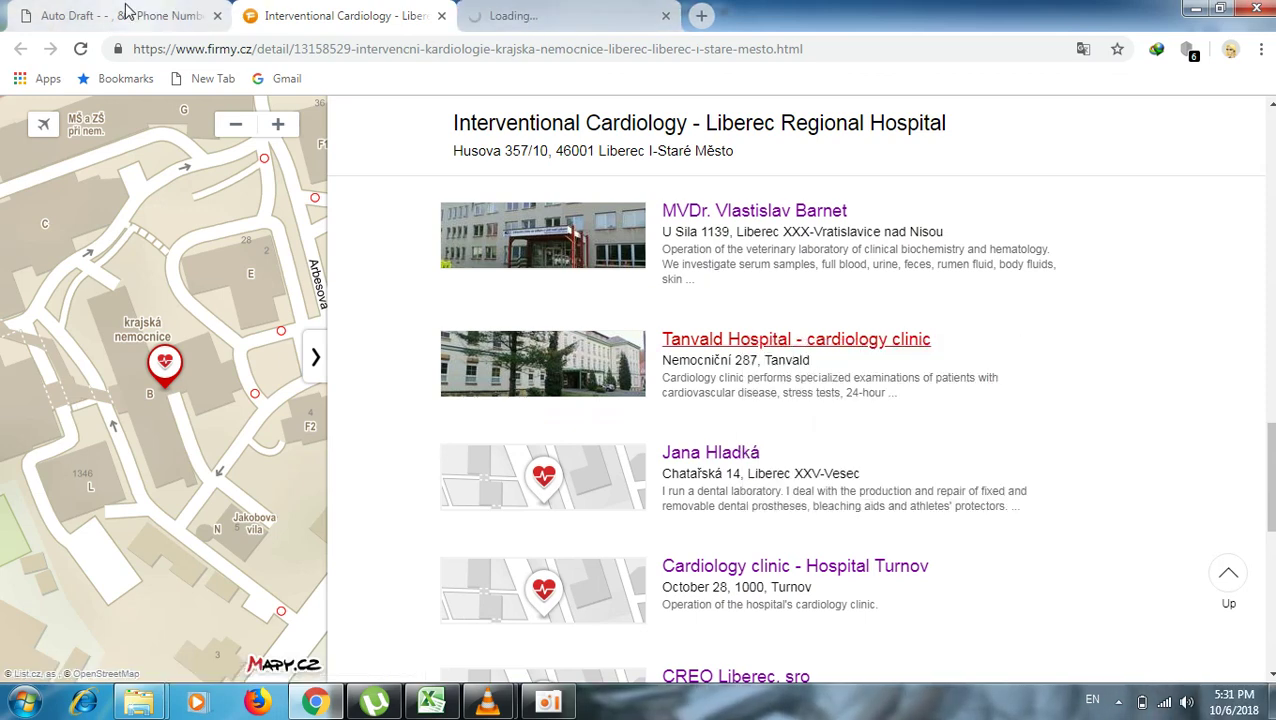
left_click(120, 16)
left_click(560, 16)
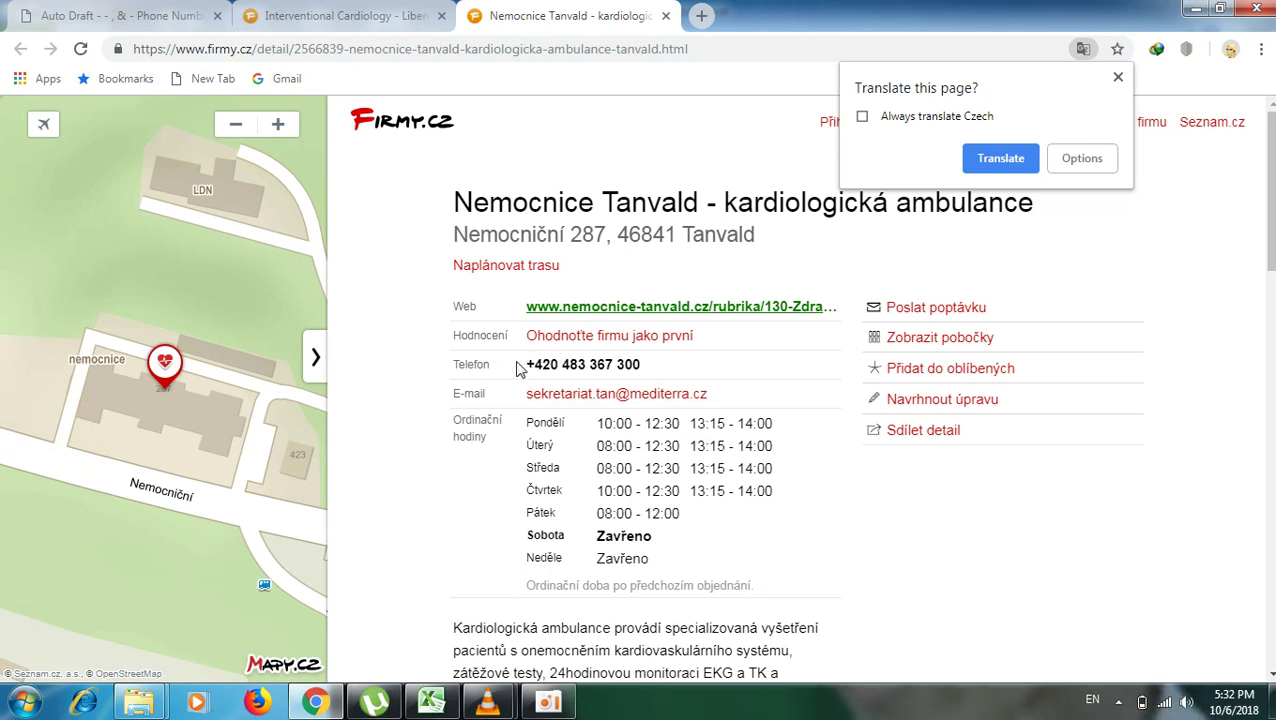
Copy the Tanvald cardiology clinic's phone number from its Firmy.cz page into the phone number field of the Add Listing form.
left_click_drag(524, 366, 658, 371)
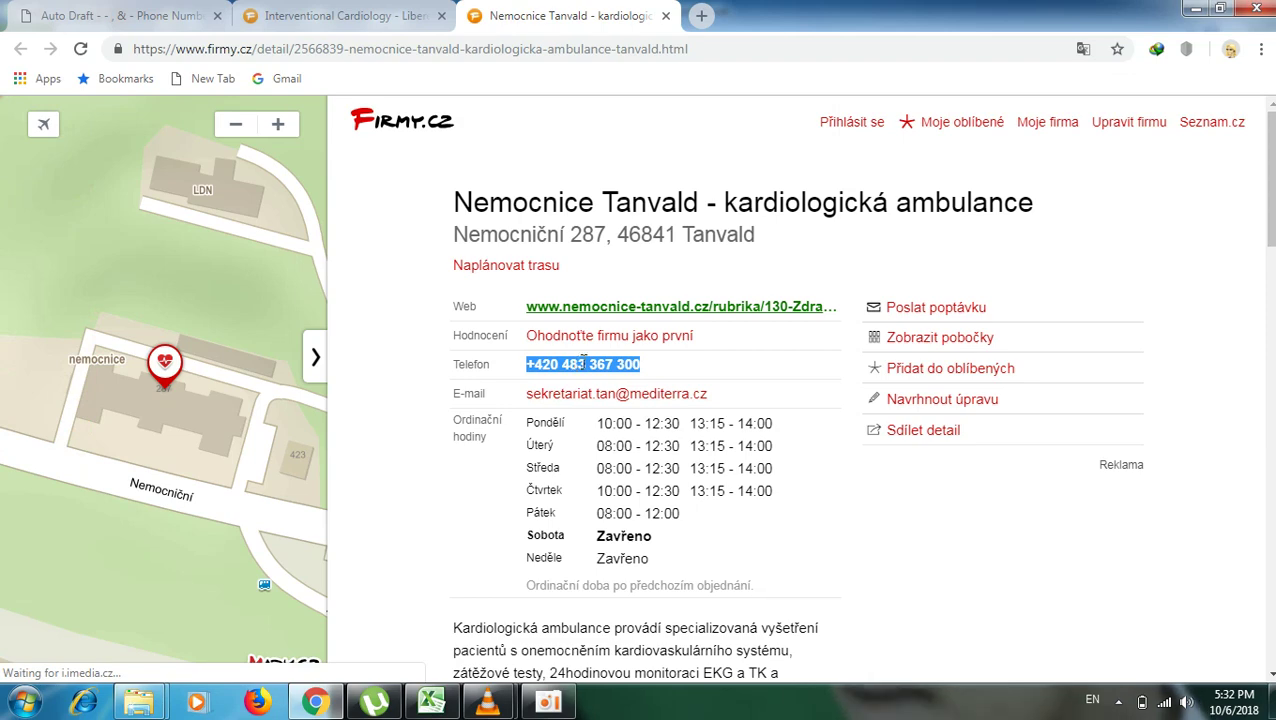
right_click(575, 364)
left_click(612, 376)
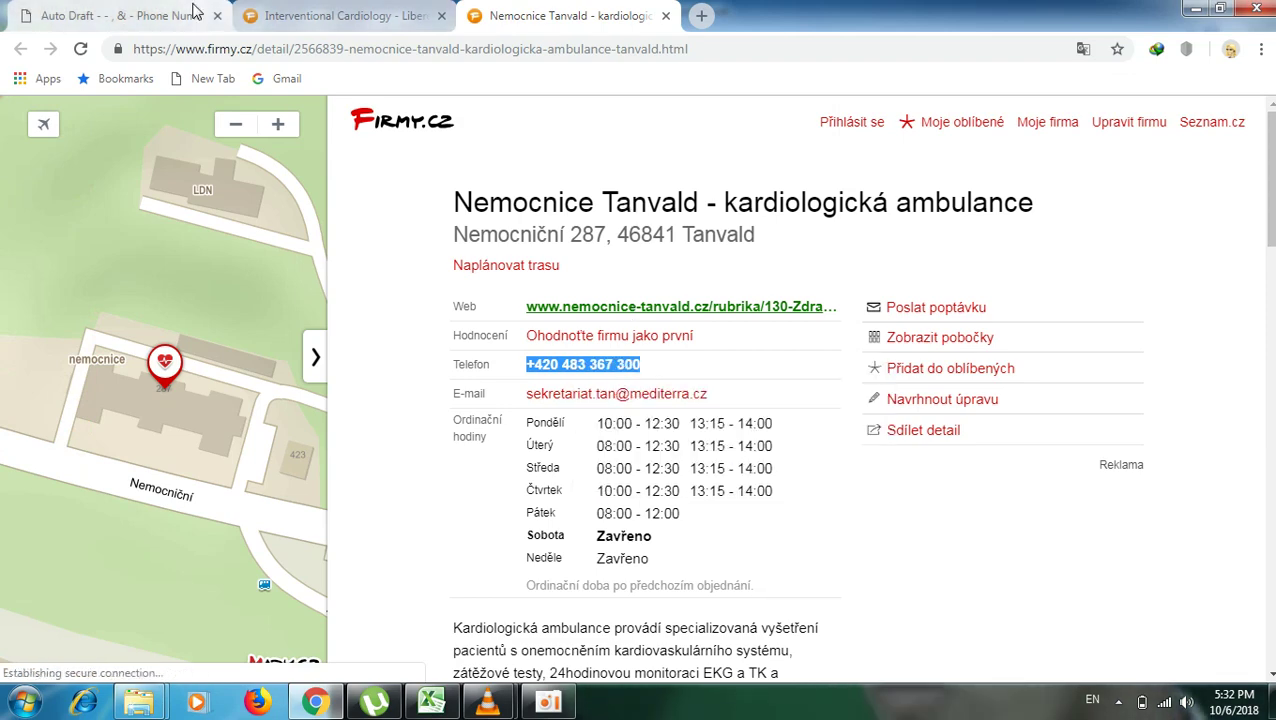
left_click(160, 16)
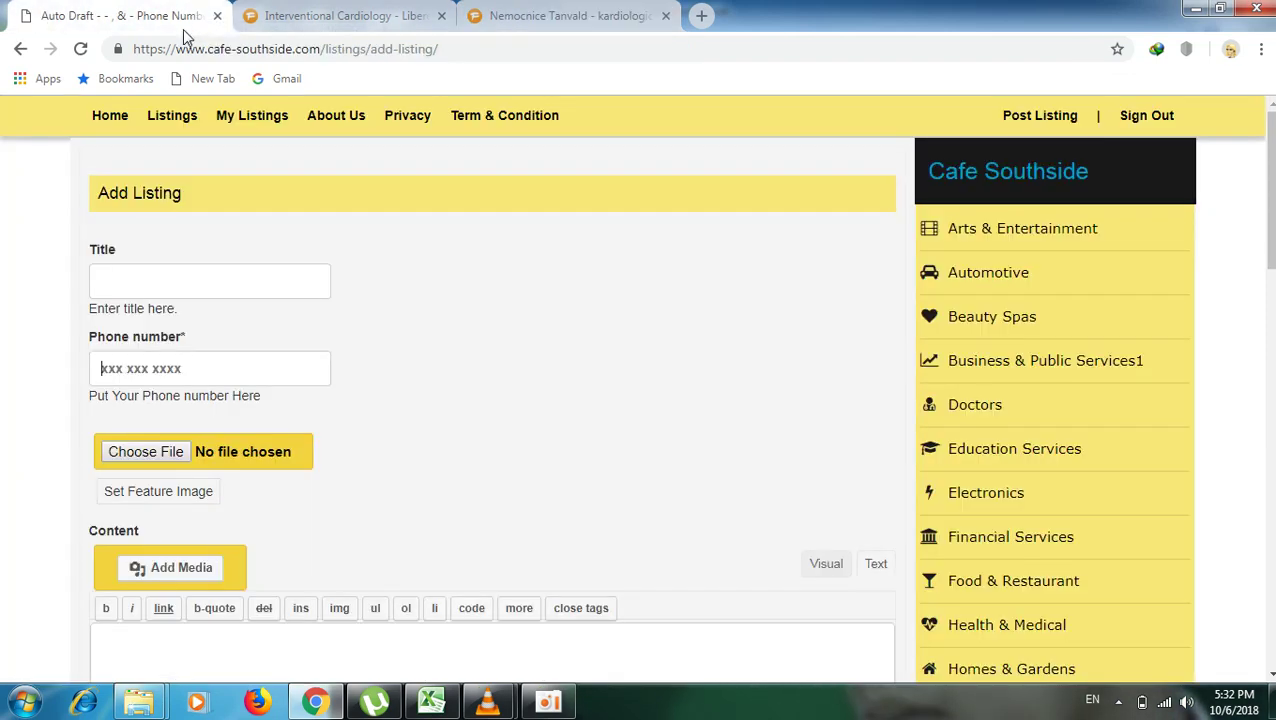
right_click(115, 370)
left_click(142, 477)
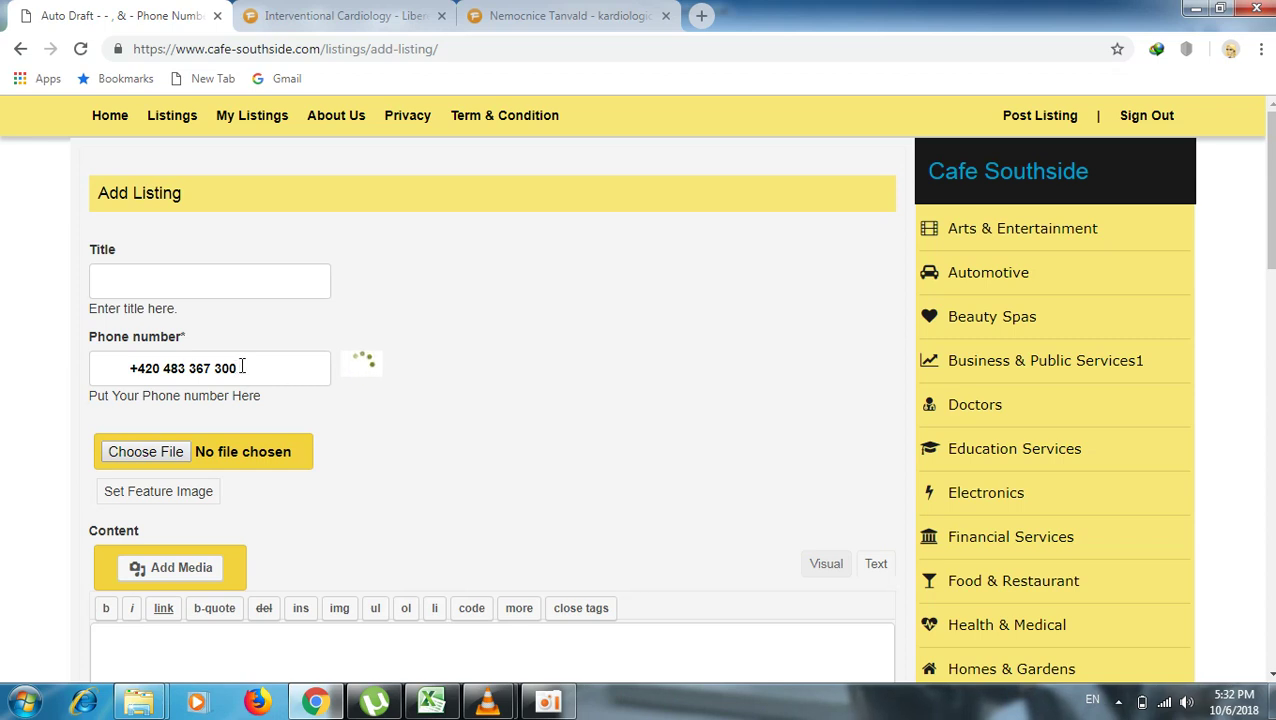
Check the Add Listing form for a similar existing listing and cut the phone number out of its phone field.
left_click_drag(185, 362, 125, 369)
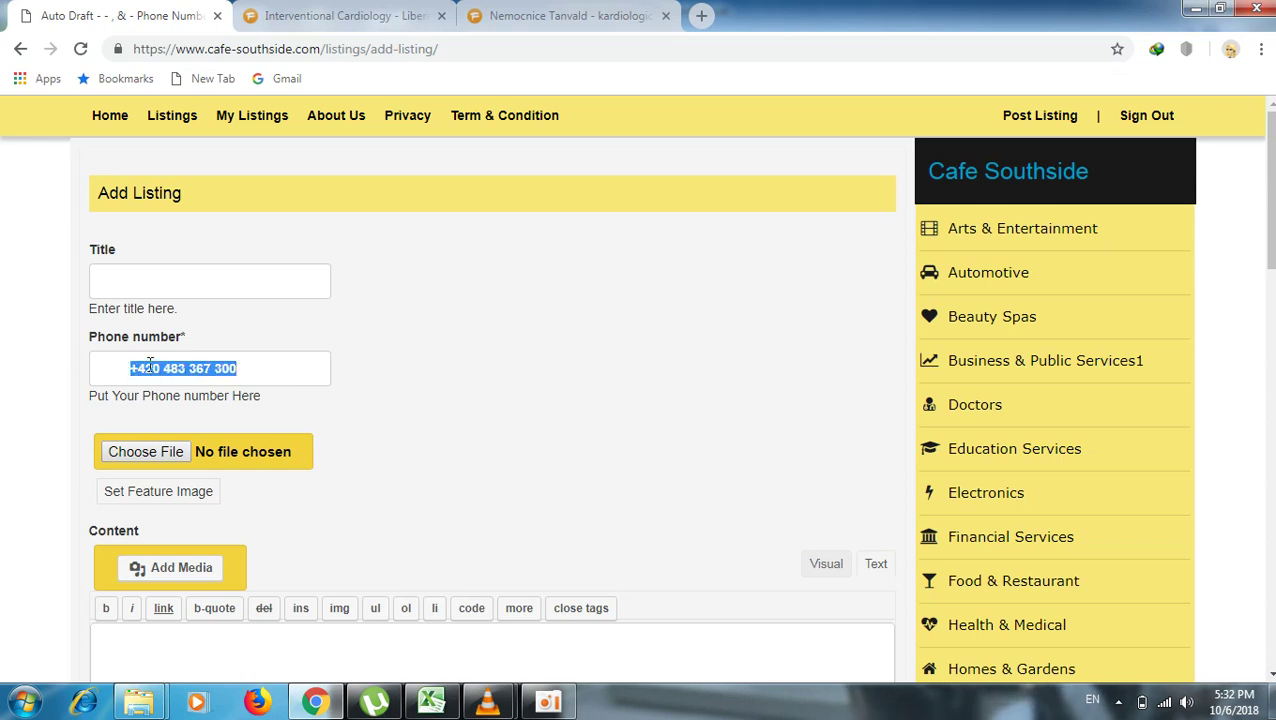
right_click(158, 363)
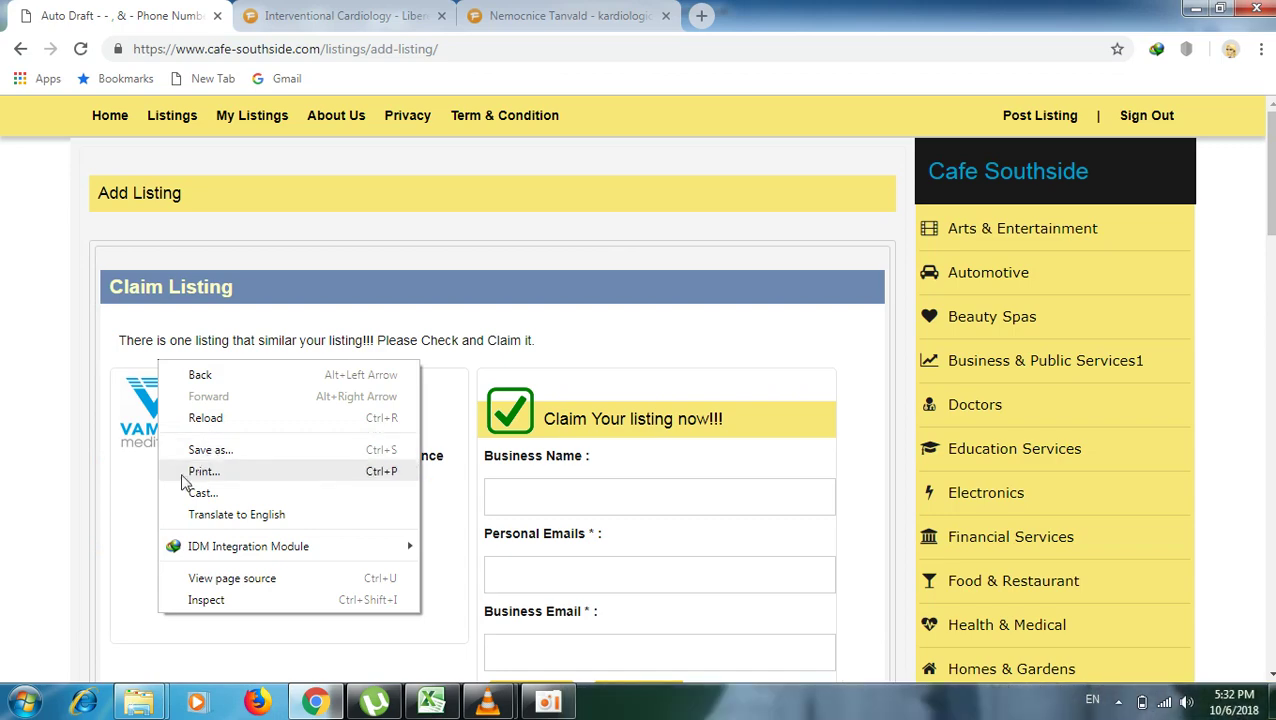
left_click(895, 8)
scroll(388, 484, "down", 10)
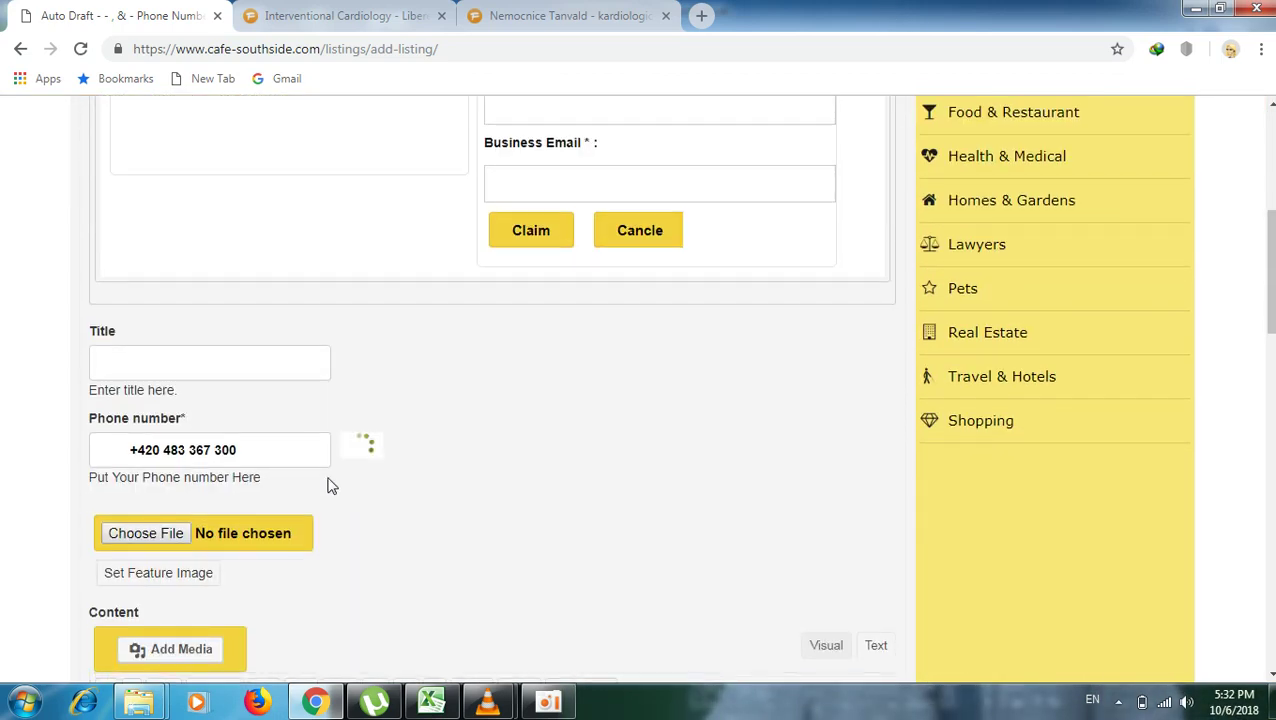
scroll(329, 497, "up", 5)
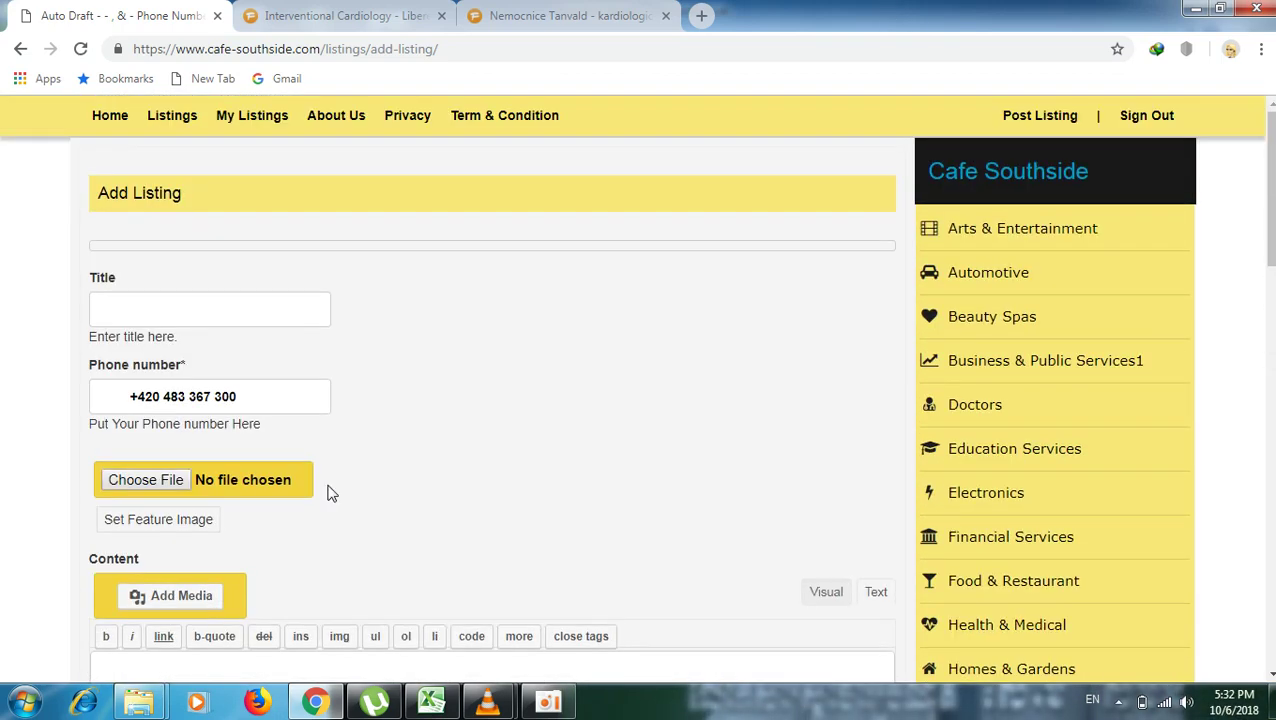
scroll(317, 508, "down", 5)
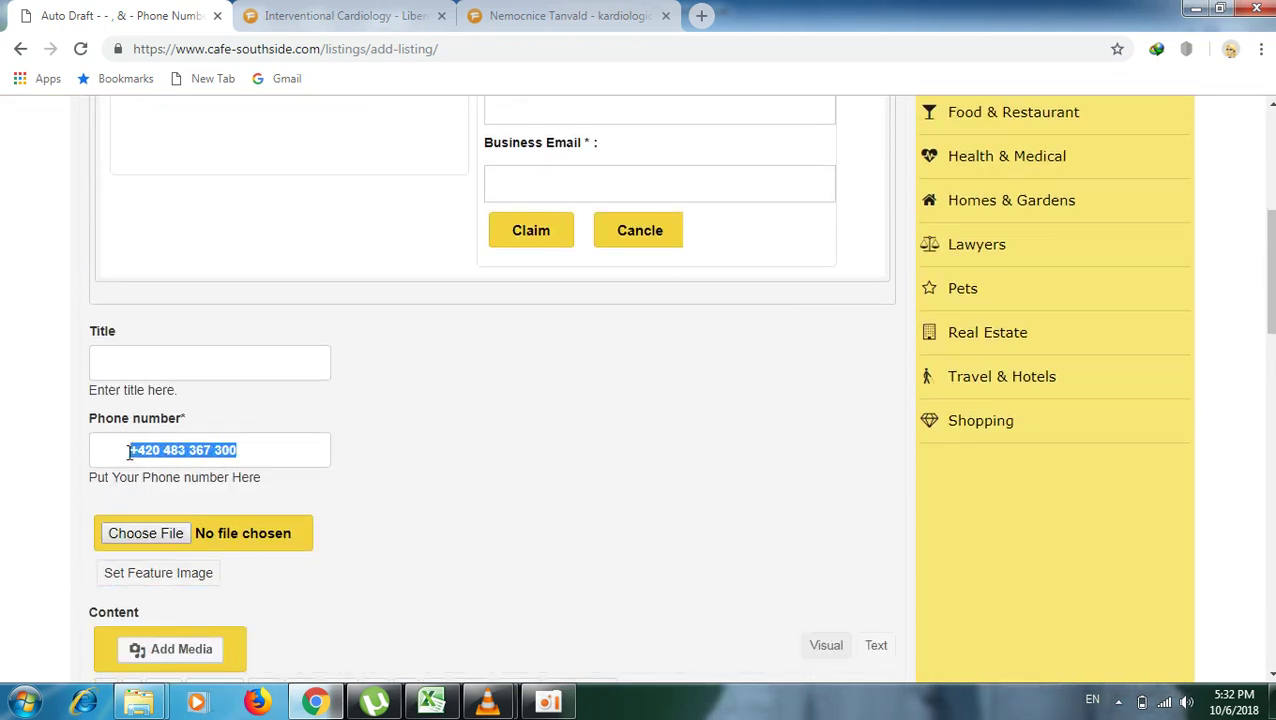
right_click(162, 441)
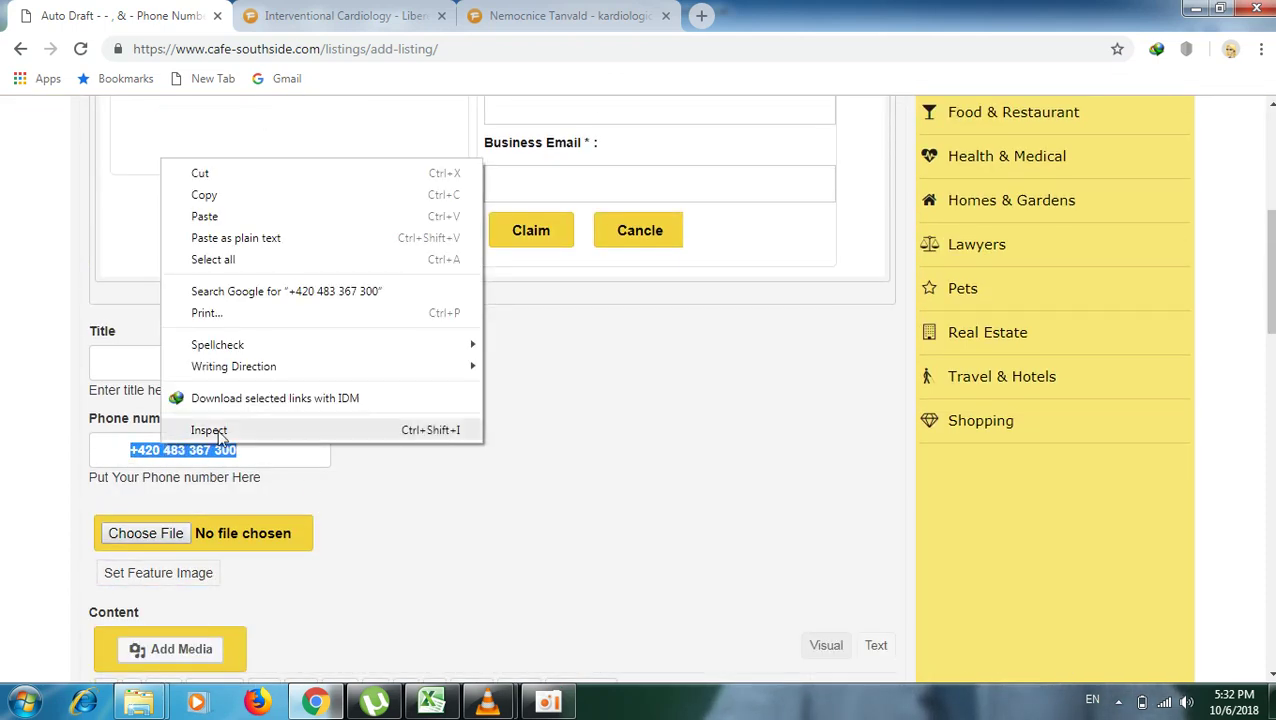
left_click(205, 175)
Switch to the Excel workbook and paste the clinic's phone number into cell F4358.
left_click(440, 704)
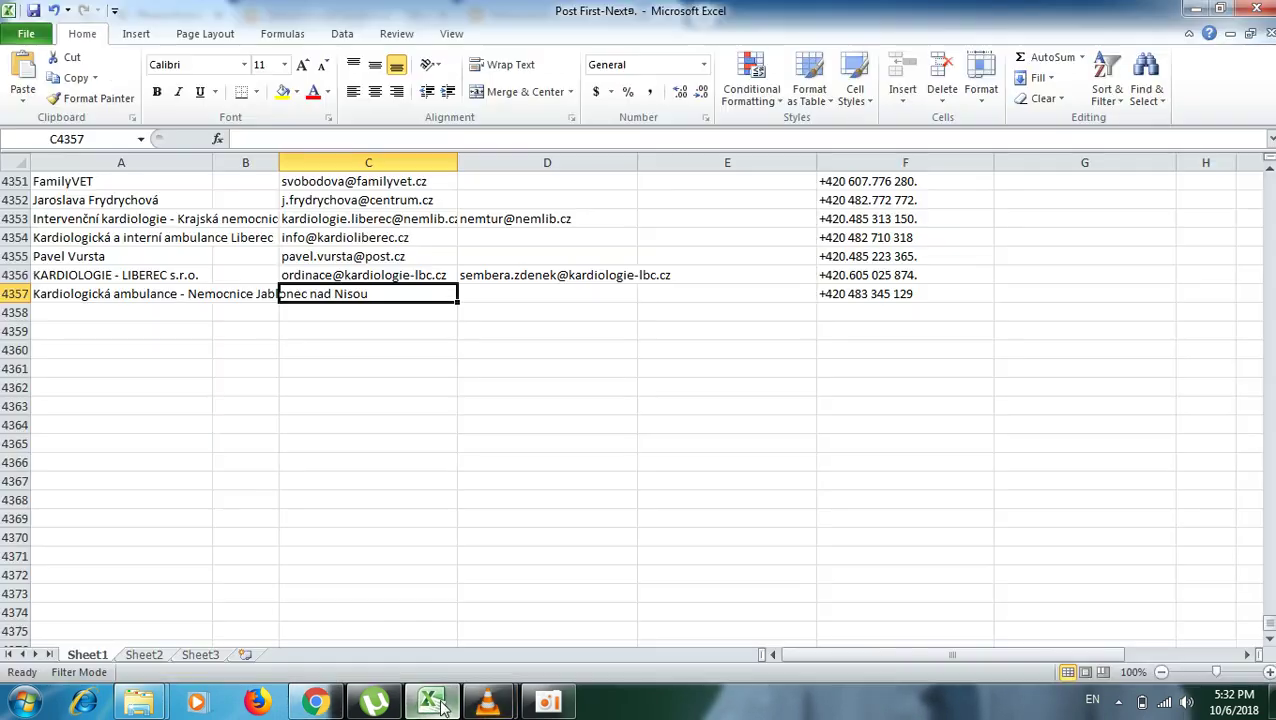
left_click(864, 312)
right_click(866, 311)
left_click(905, 384)
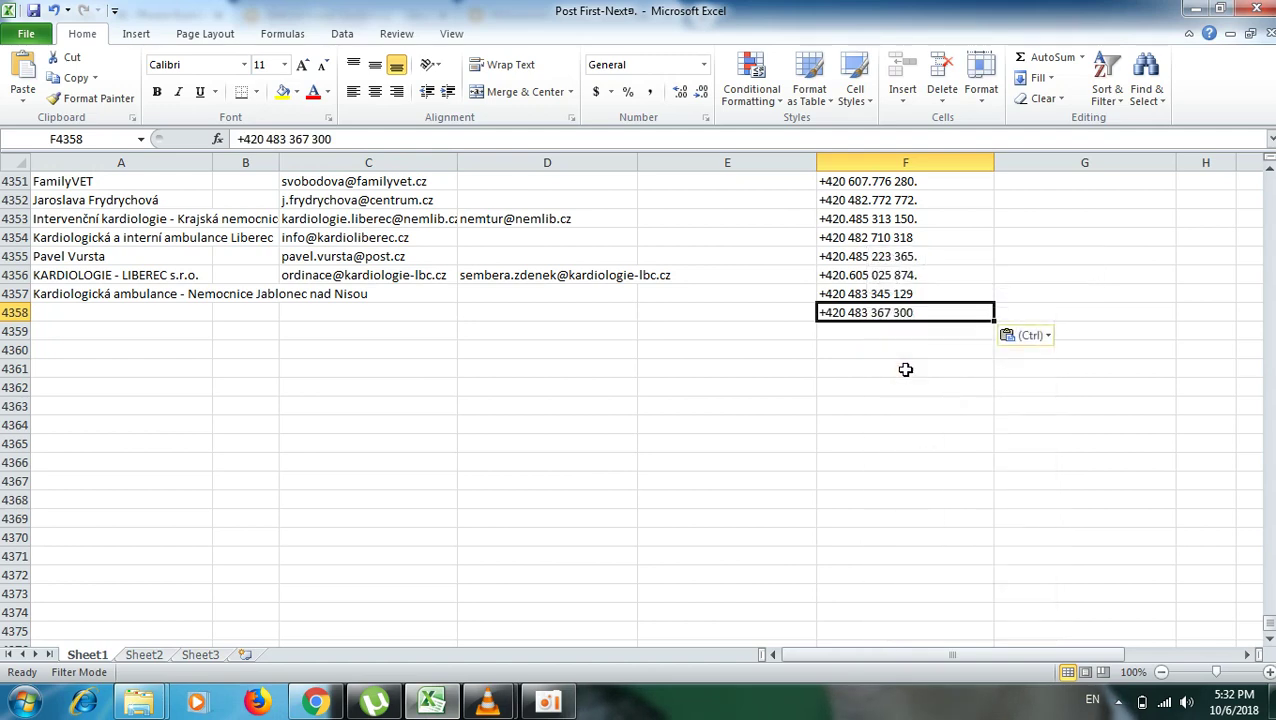
Reformat the phone number in cell F4358 with a dot after the country code and a dot at the end.
double_click(916, 314)
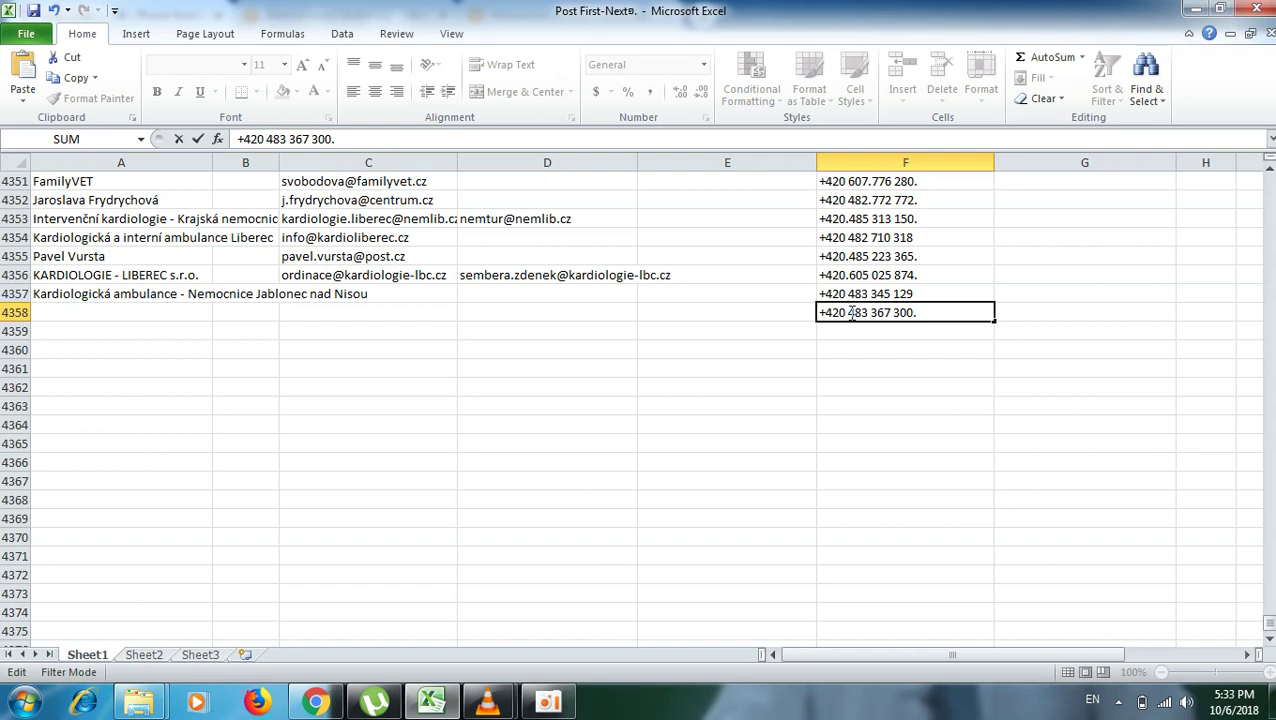
left_click(851, 313)
key("BackSpace")
type(".")
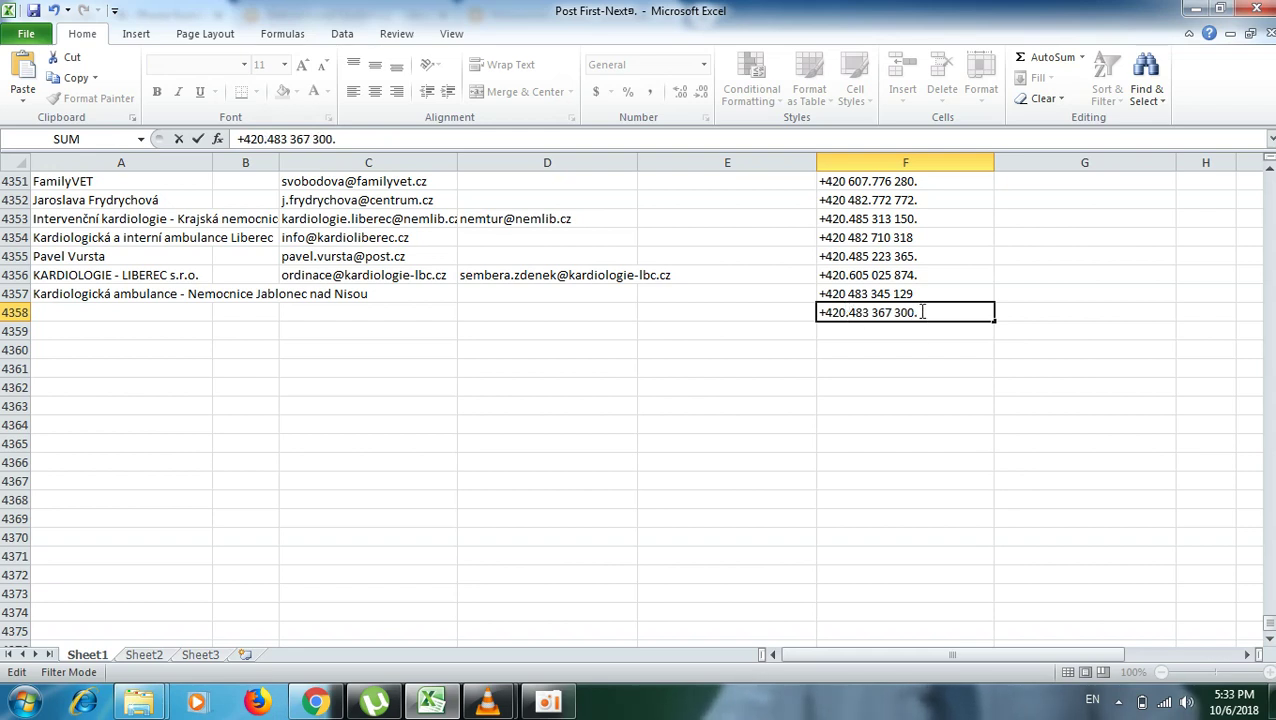
Cut the reformatted phone number from cell F4358 and paste it back into the same cell.
right_click(842, 308)
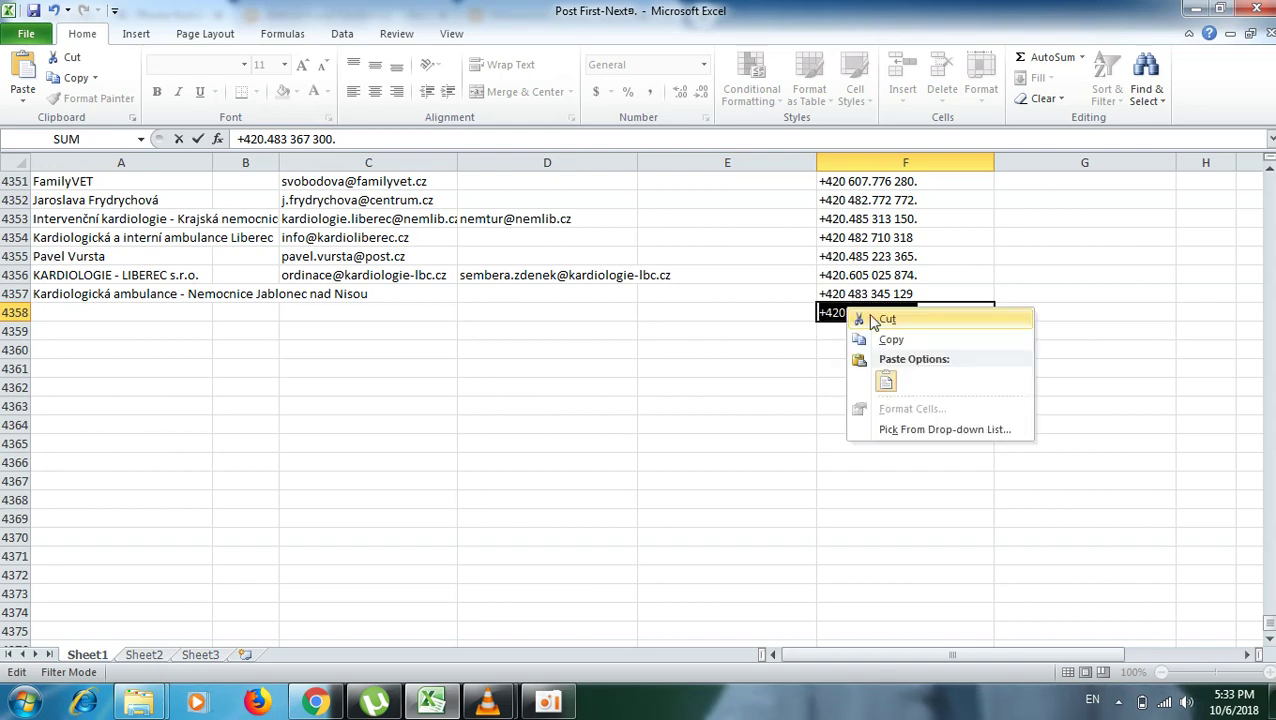
left_click(870, 320)
left_click(839, 346)
left_click(831, 311)
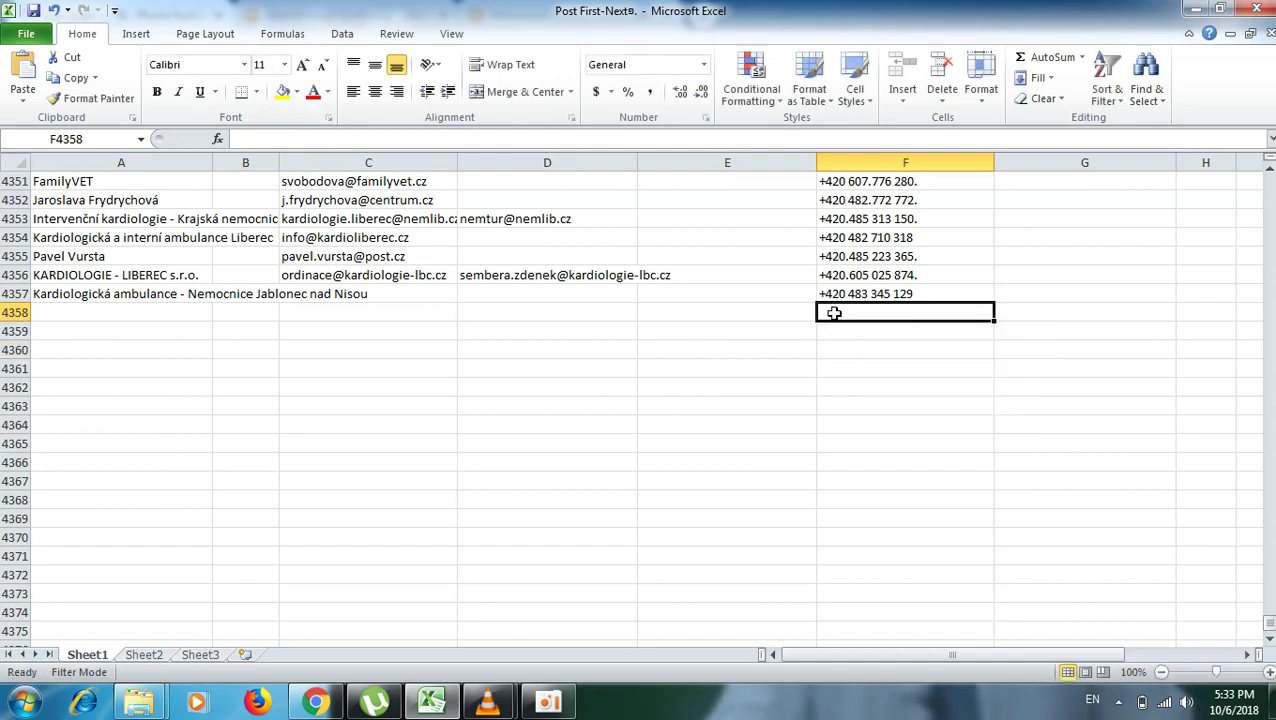
right_click(833, 312)
left_click(871, 383)
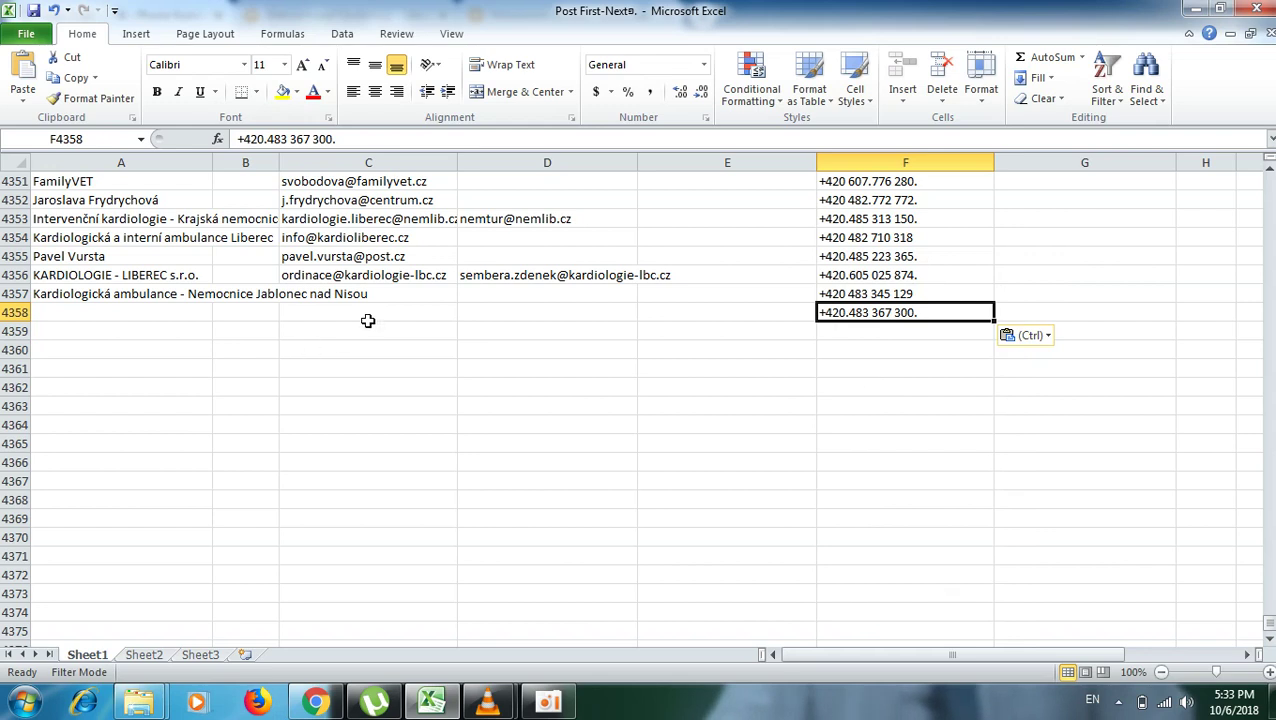
Fill the empty e-mail cells C4357:D4357 of the Jablonec clinic row with dark red.
left_click_drag(383, 290, 541, 299)
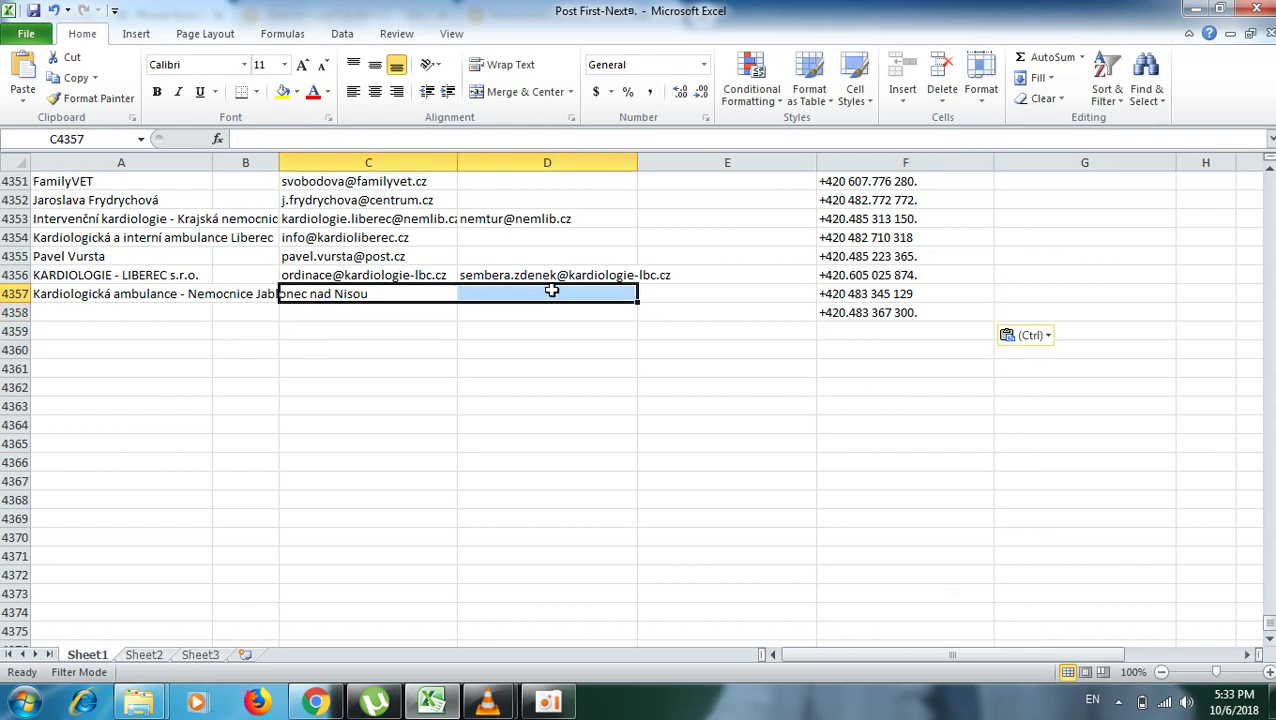
left_click(297, 92)
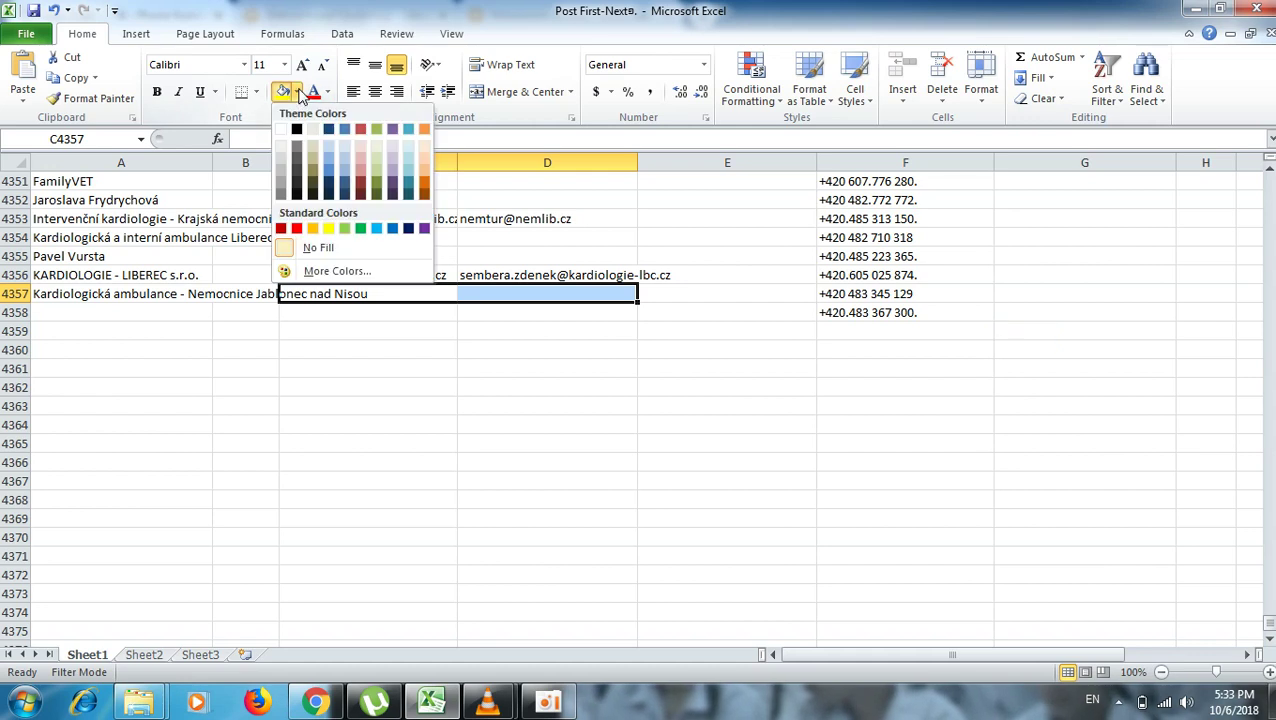
left_click(281, 228)
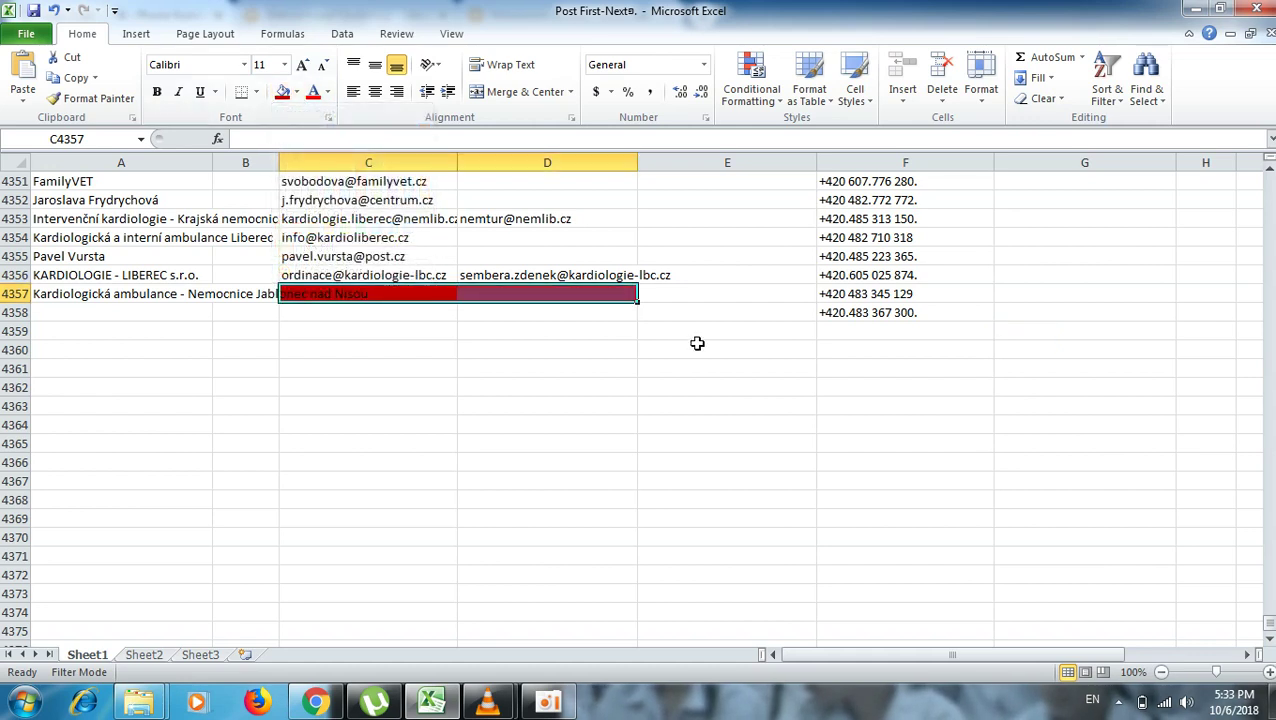
Switch to Chrome and paste the copied phone number into the listing form's Phone number field.
left_click(168, 312)
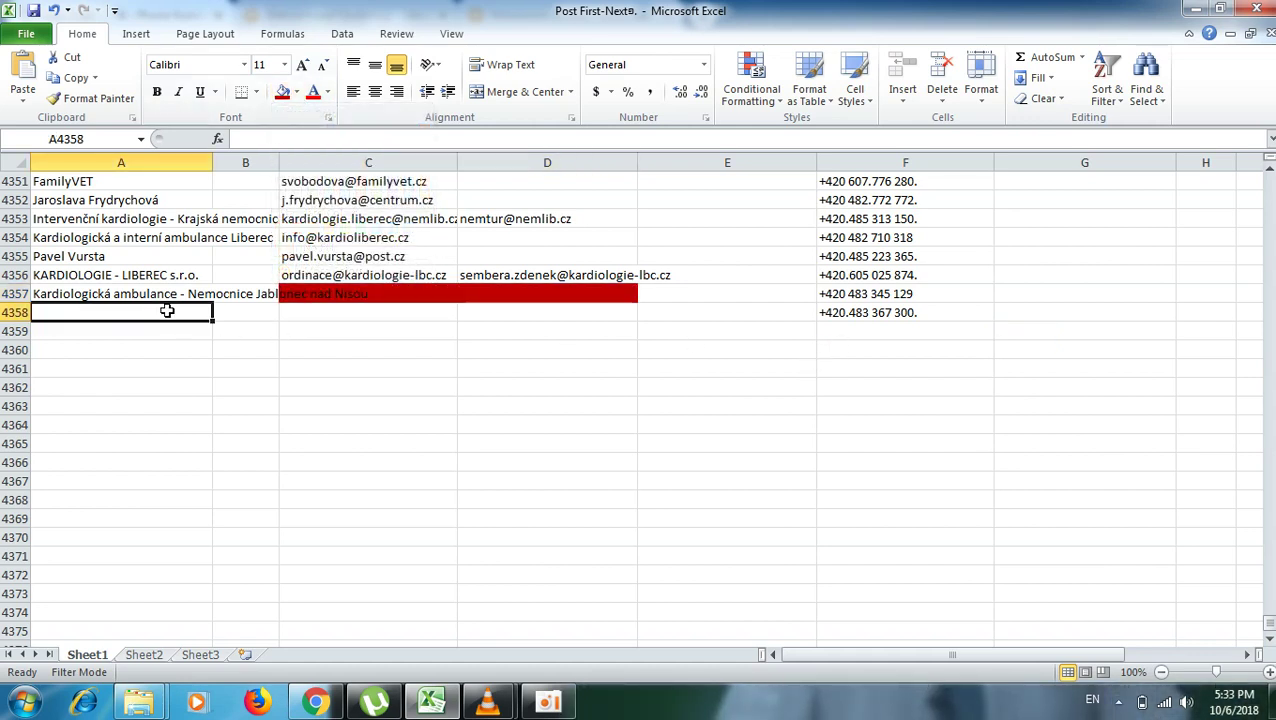
mouse_move(315, 700)
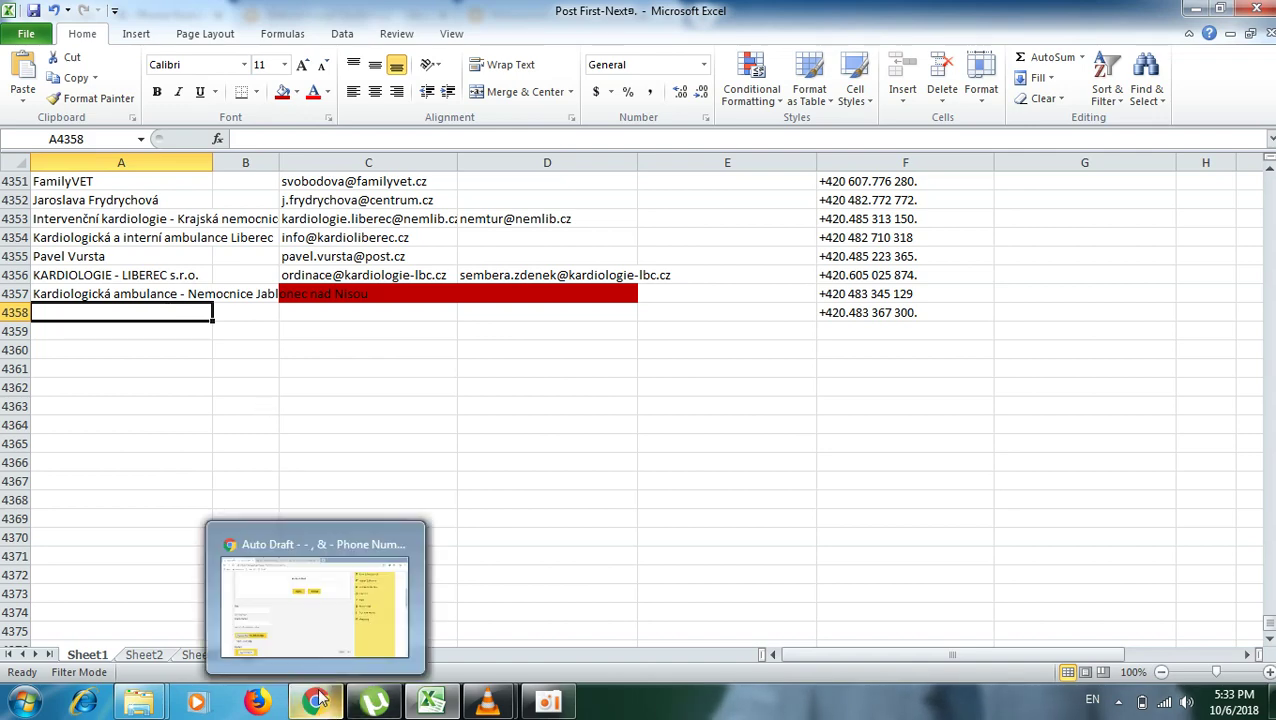
left_click(299, 612)
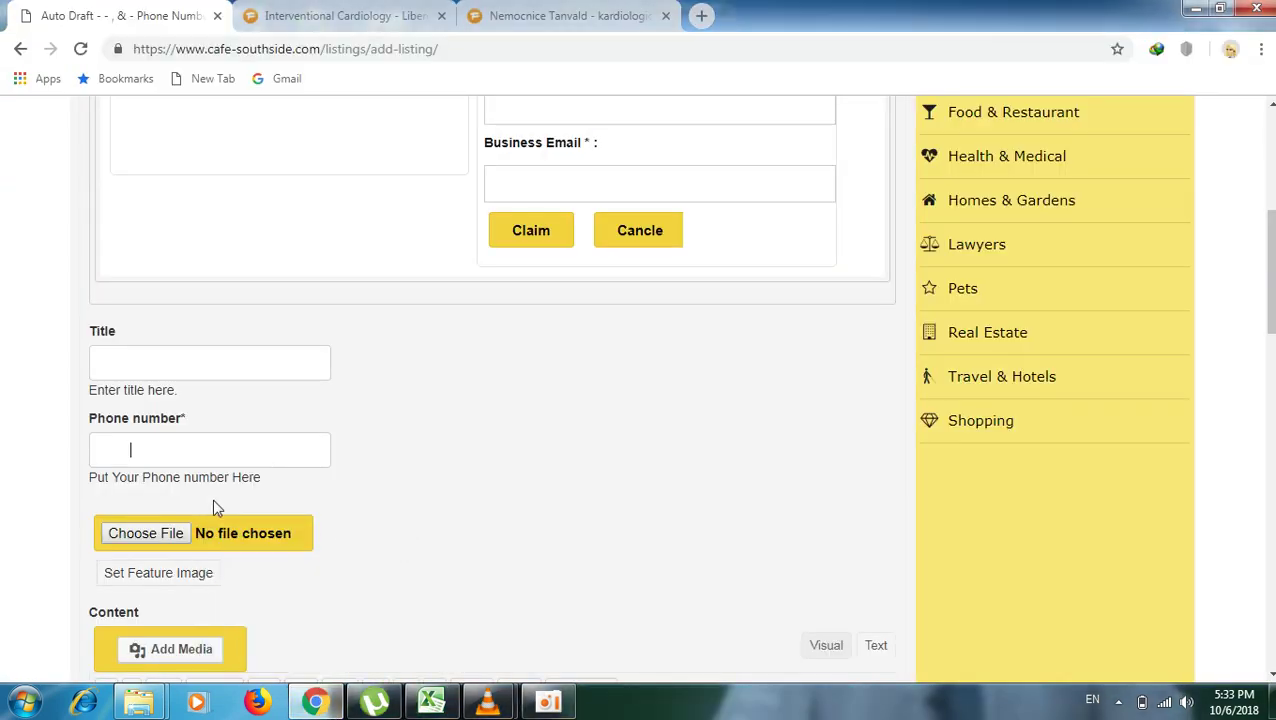
right_click(103, 447)
left_click(106, 295)
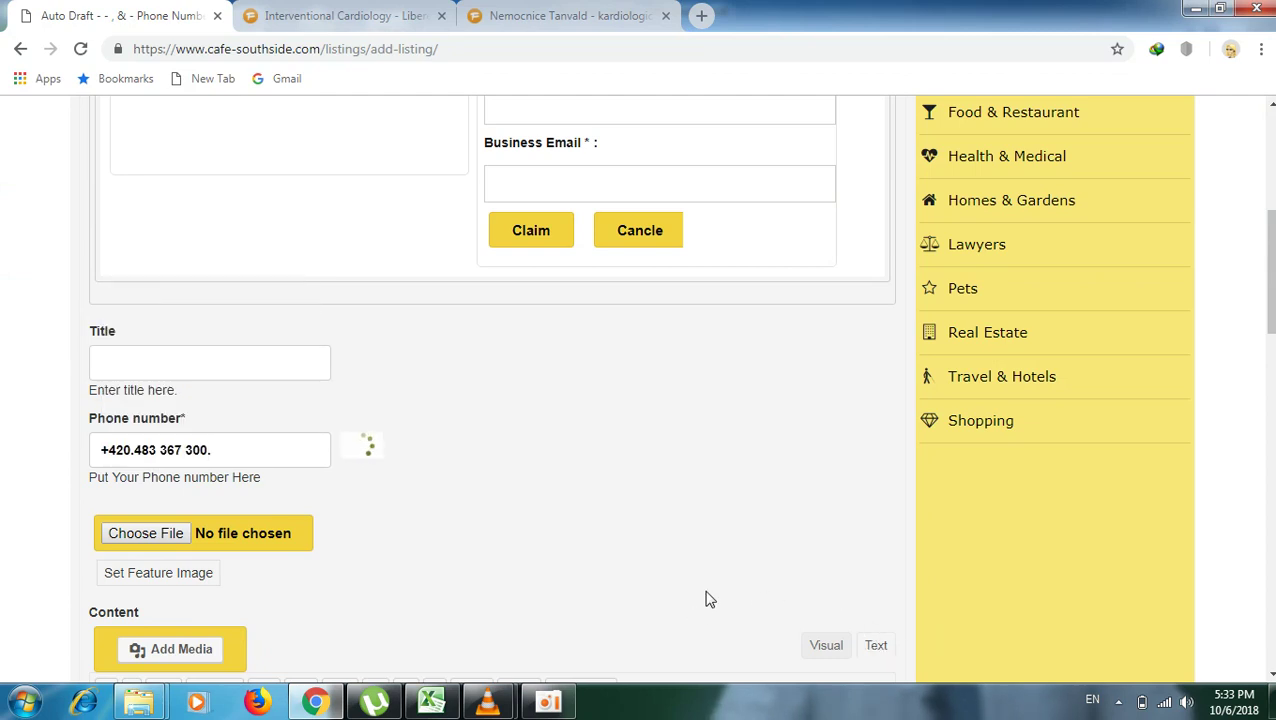
Copy the clinic name "Nemocnice Tanvald - kardiologická ambulance" from its Firmy.cz page and paste it as the listing's Title.
scroll(603, 559, "up", 5)
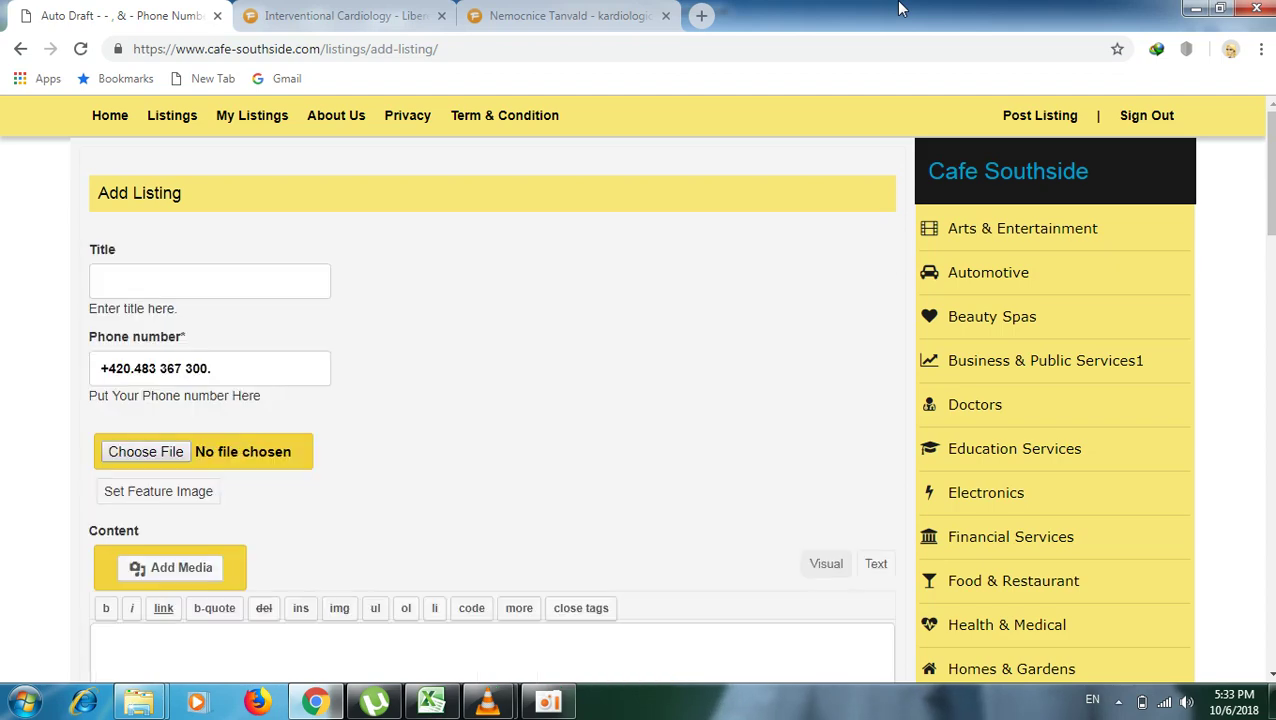
left_click(575, 16)
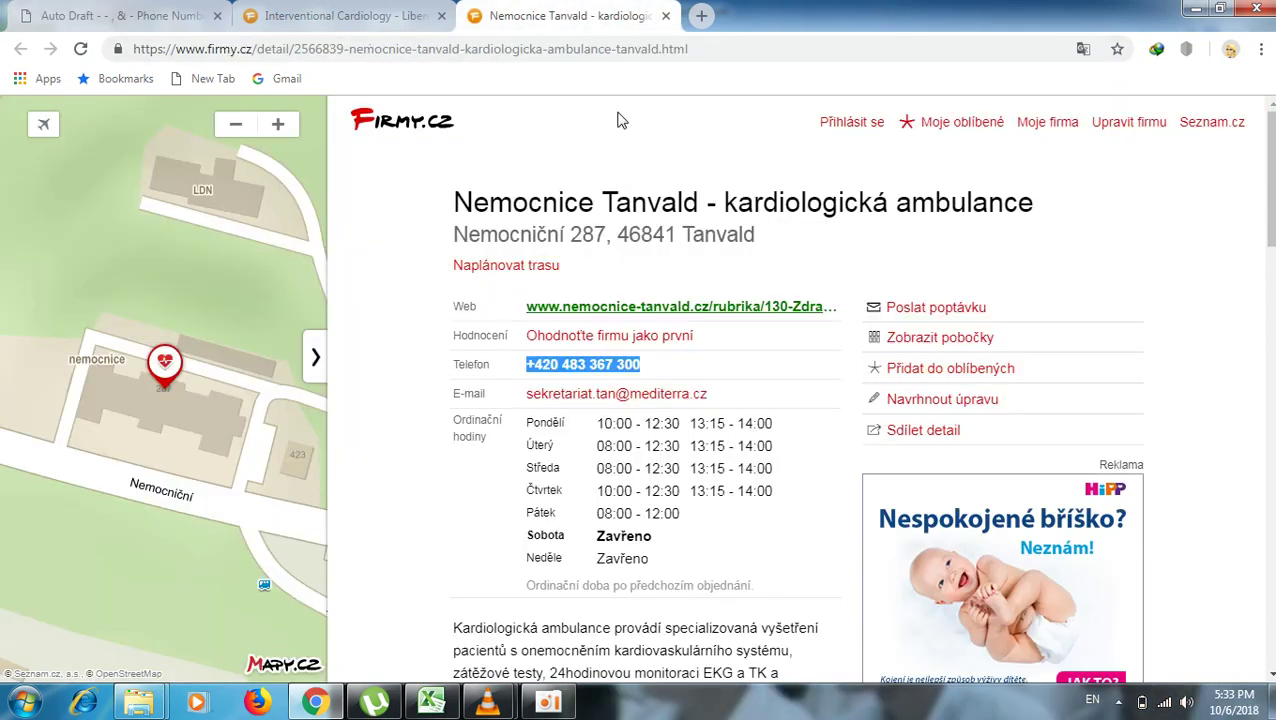
left_click_drag(440, 208, 1040, 200)
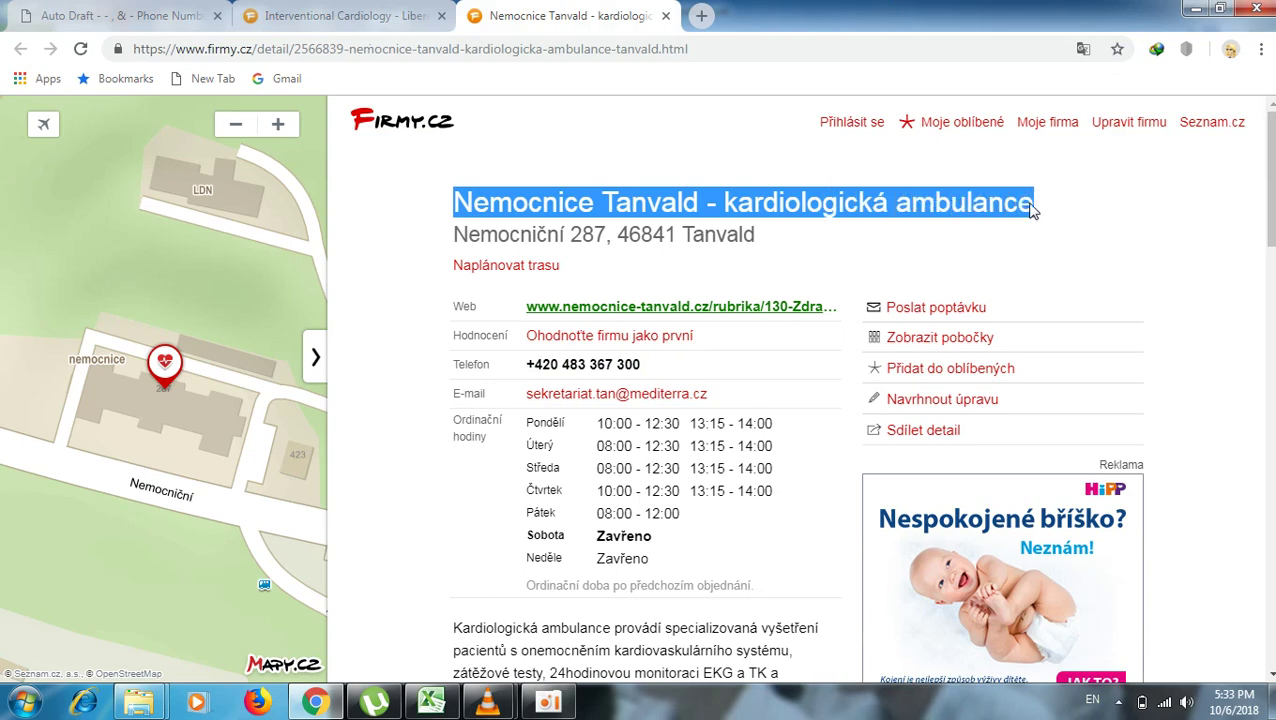
right_click(748, 200)
left_click(798, 207)
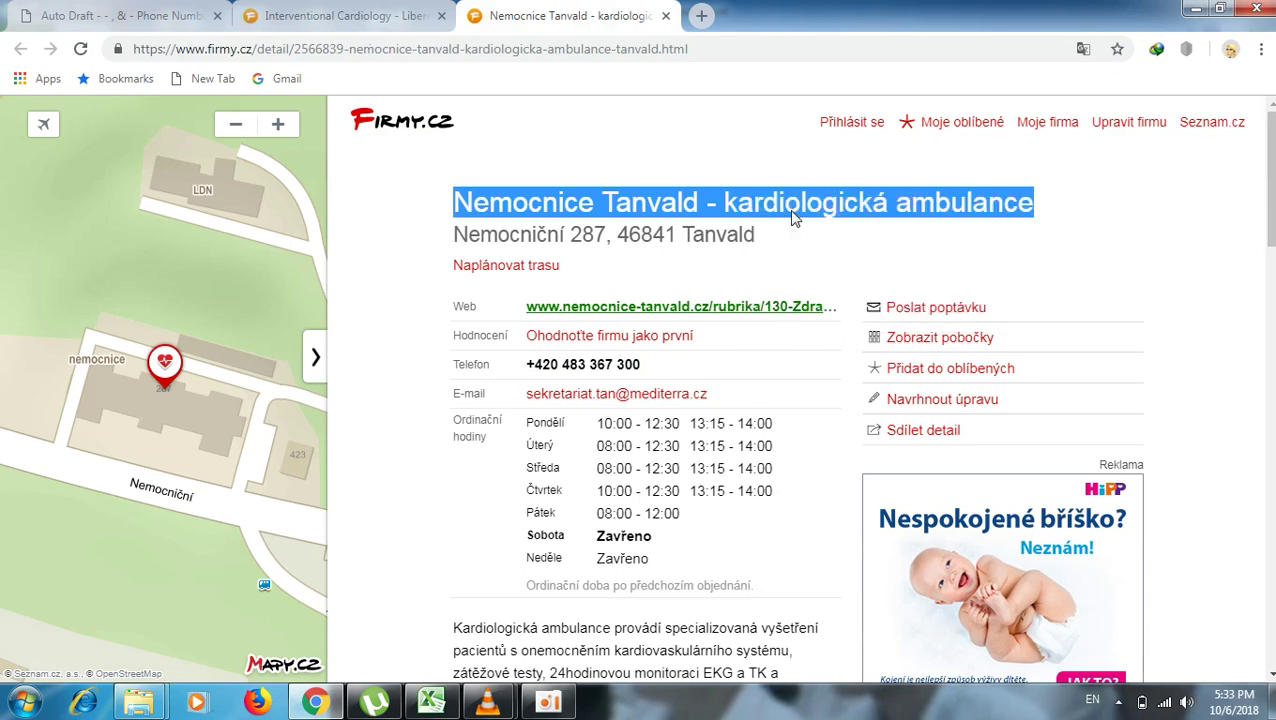
left_click(157, 14)
right_click(96, 280)
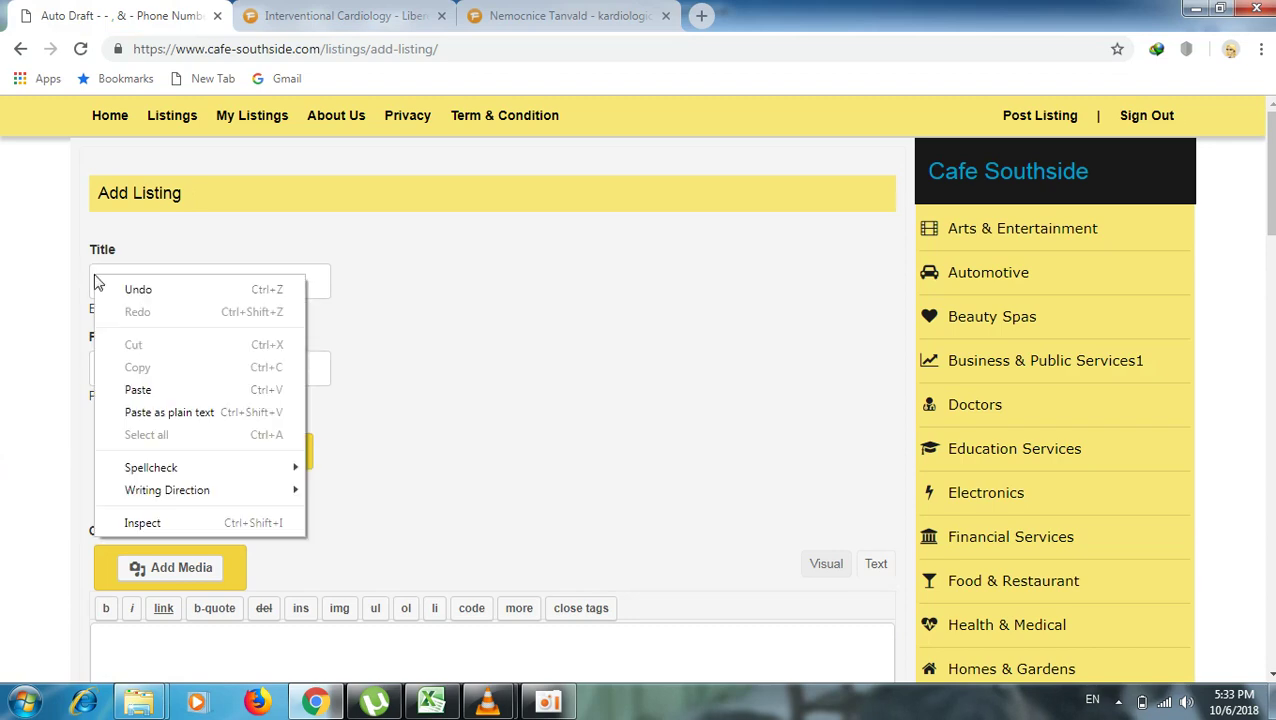
left_click(137, 388)
Paste the clinic name "Nemocnice Tanvald - kardiologická ambulance" into the listing's Content field.
scroll(297, 378, "down", 3)
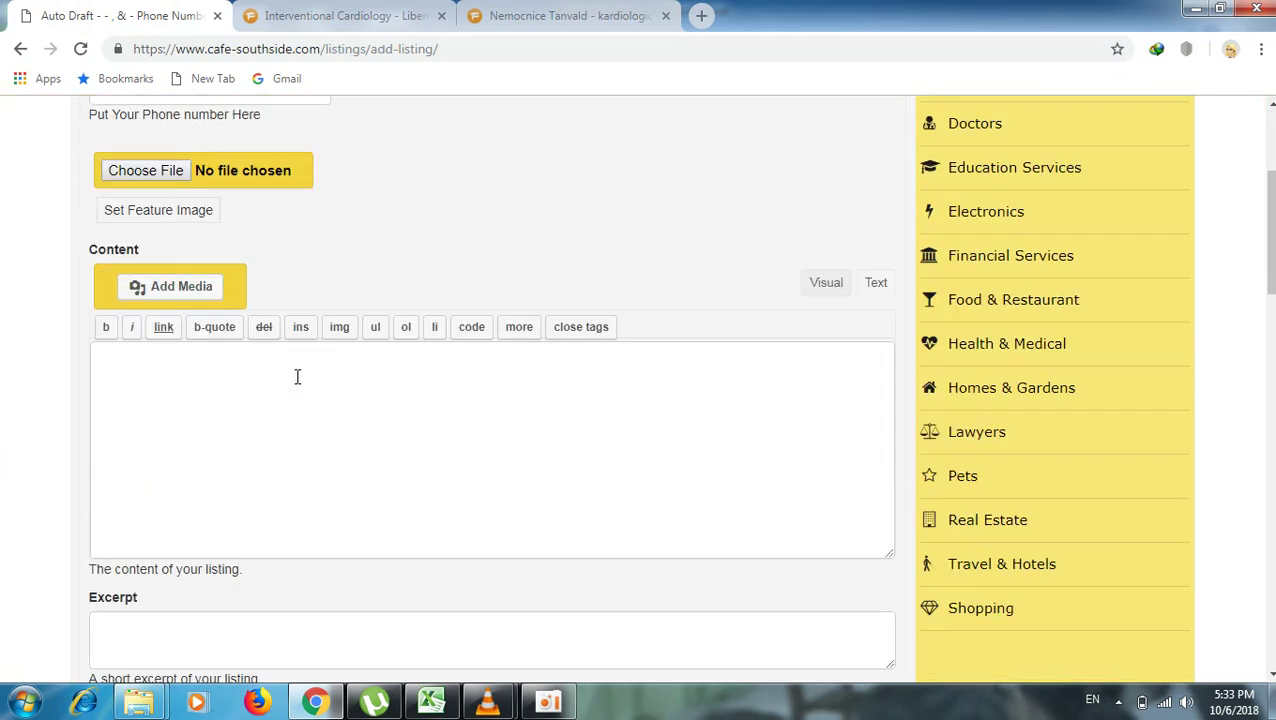
right_click(100, 349)
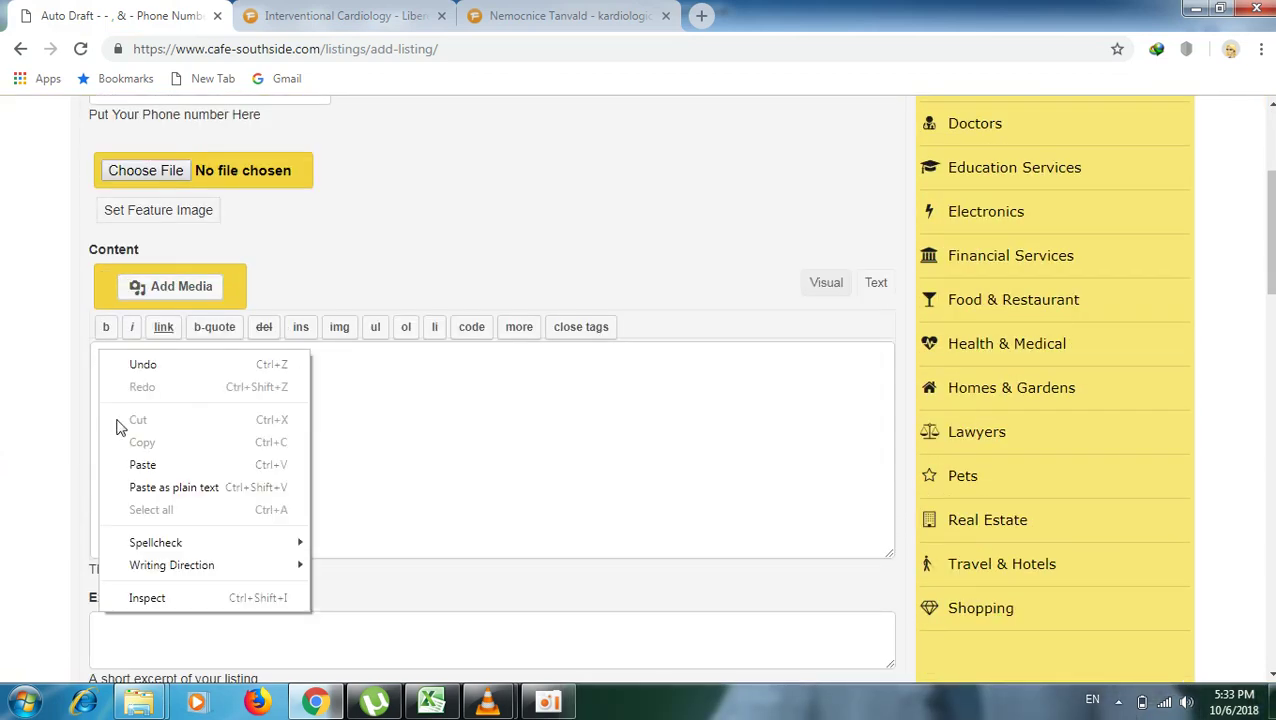
left_click(137, 460)
Copy the clinic name from the Content field and paste it into cell A4358 of the Excel workbook.
left_click_drag(389, 363, 114, 364)
right_click(190, 356)
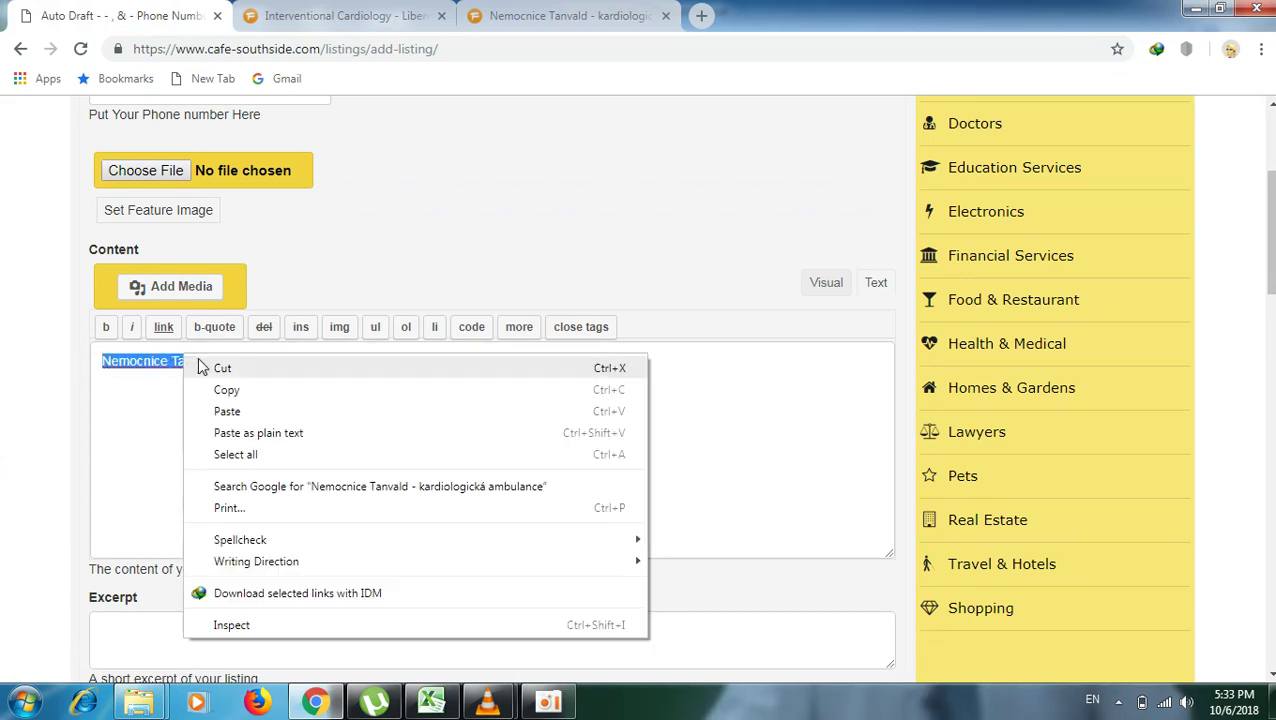
left_click(228, 392)
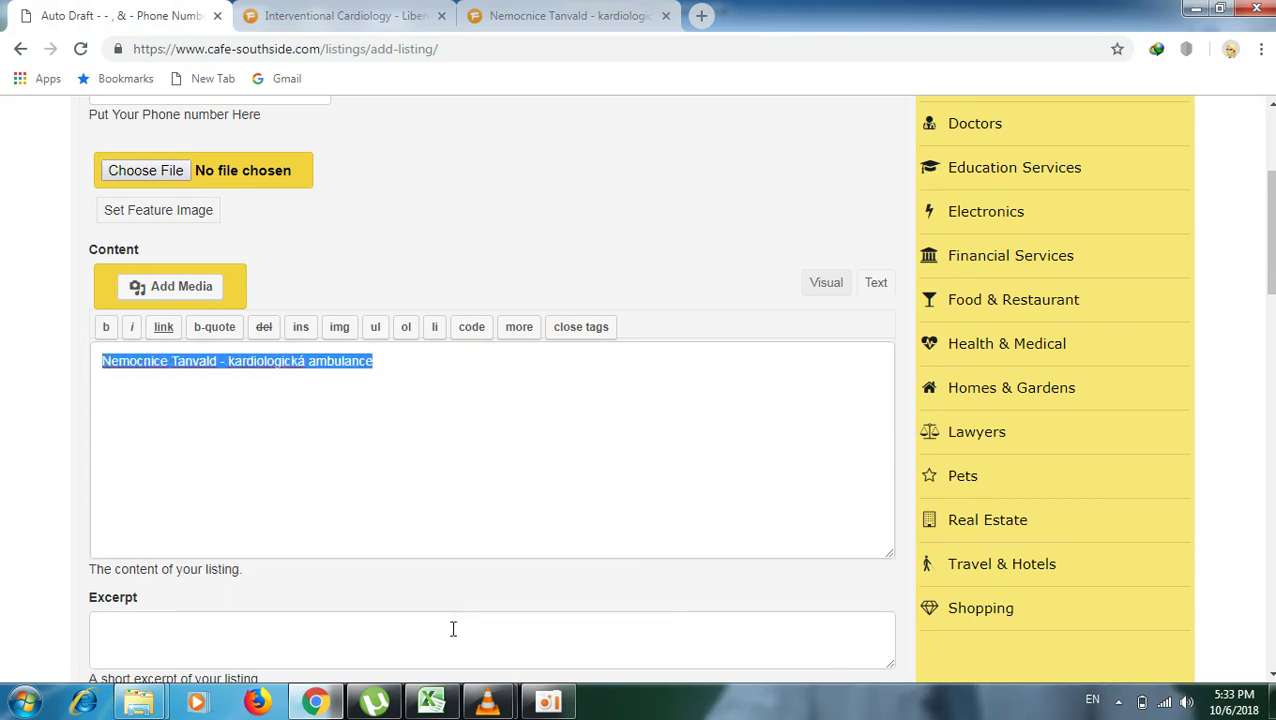
left_click(432, 701)
right_click(149, 311)
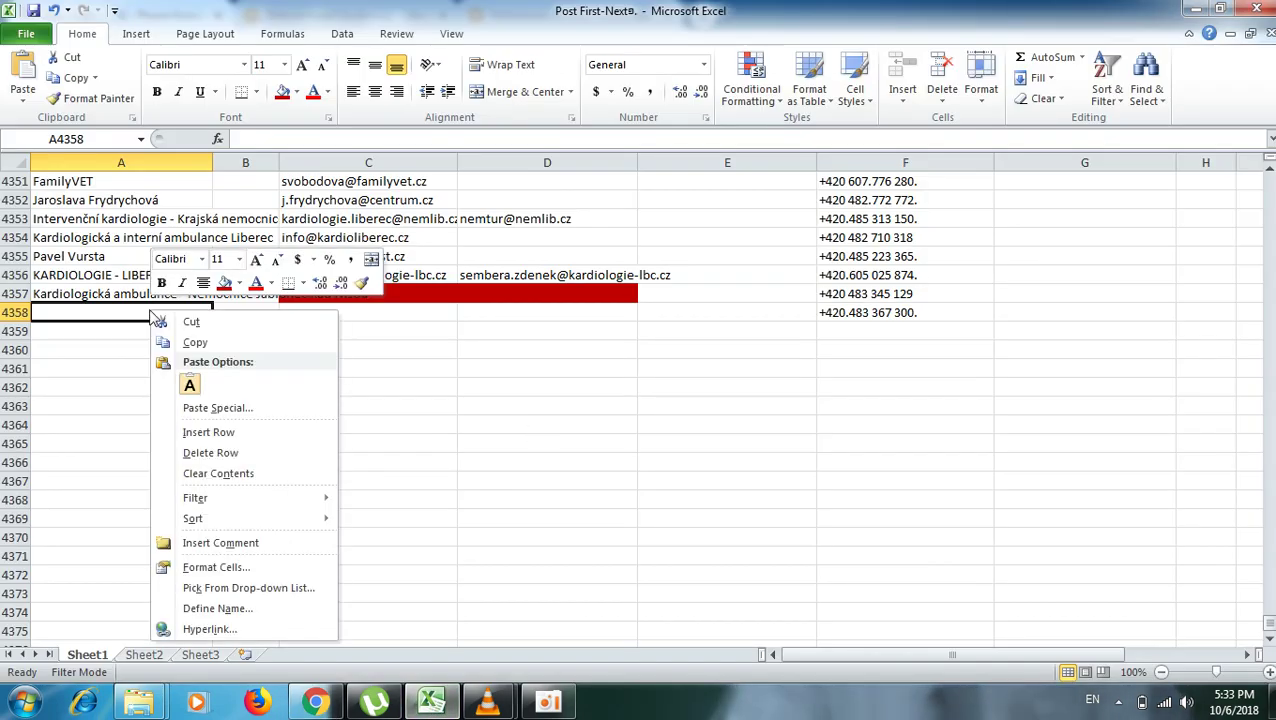
left_click(207, 385)
Copy the clinic's e-mail address from the Firmy.cz page in Chrome and paste it into cell C4358 in Excel.
left_click(410, 310)
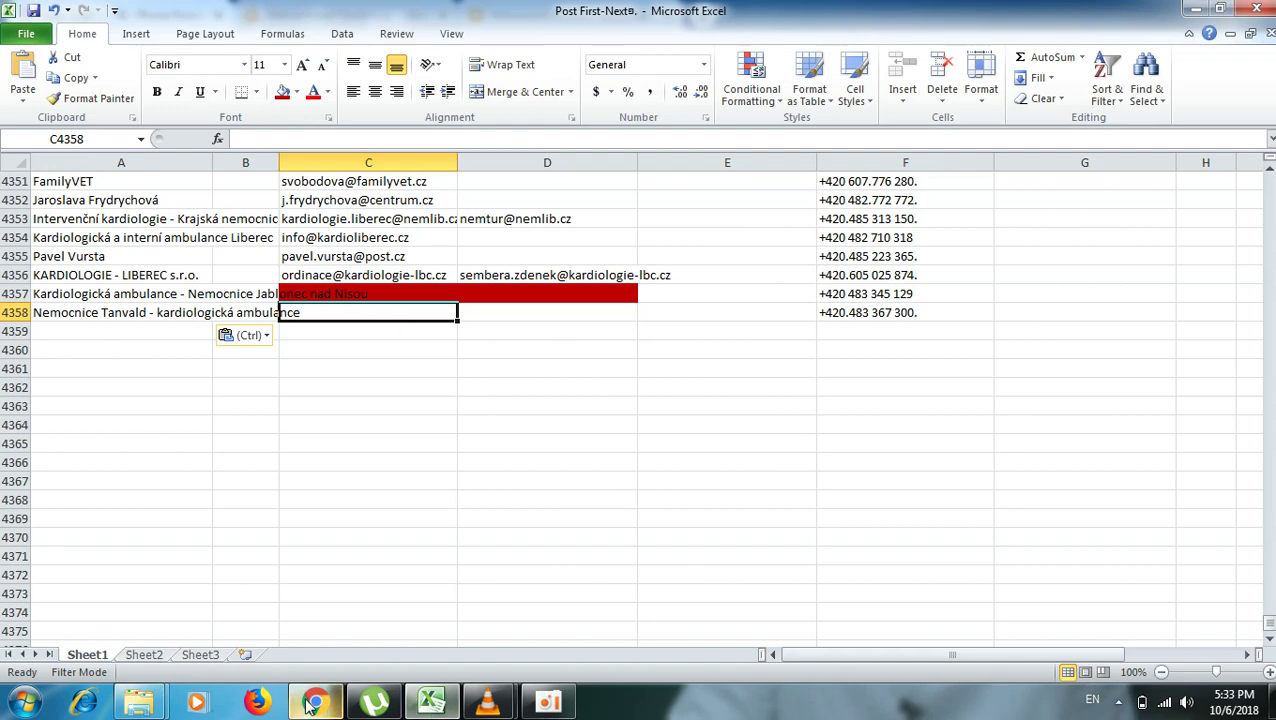
mouse_move(315, 701)
left_click(300, 555)
left_click(607, 12)
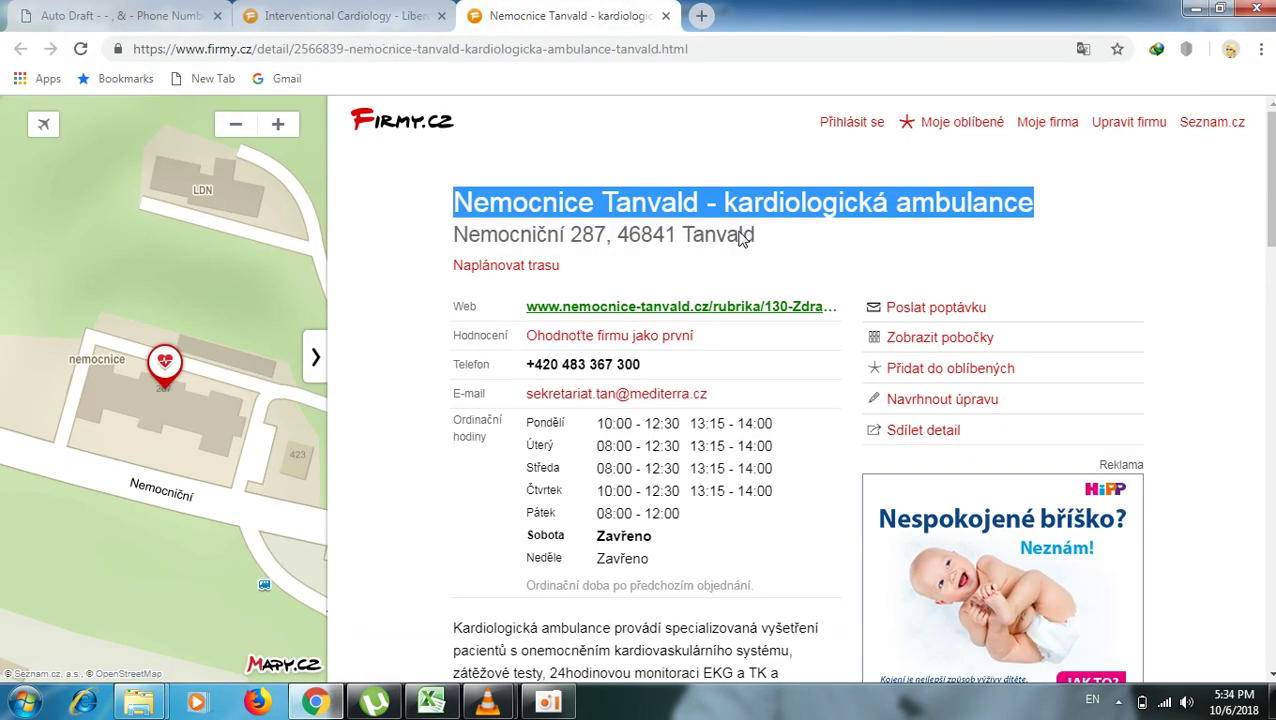
right_click(626, 398)
left_click(690, 510)
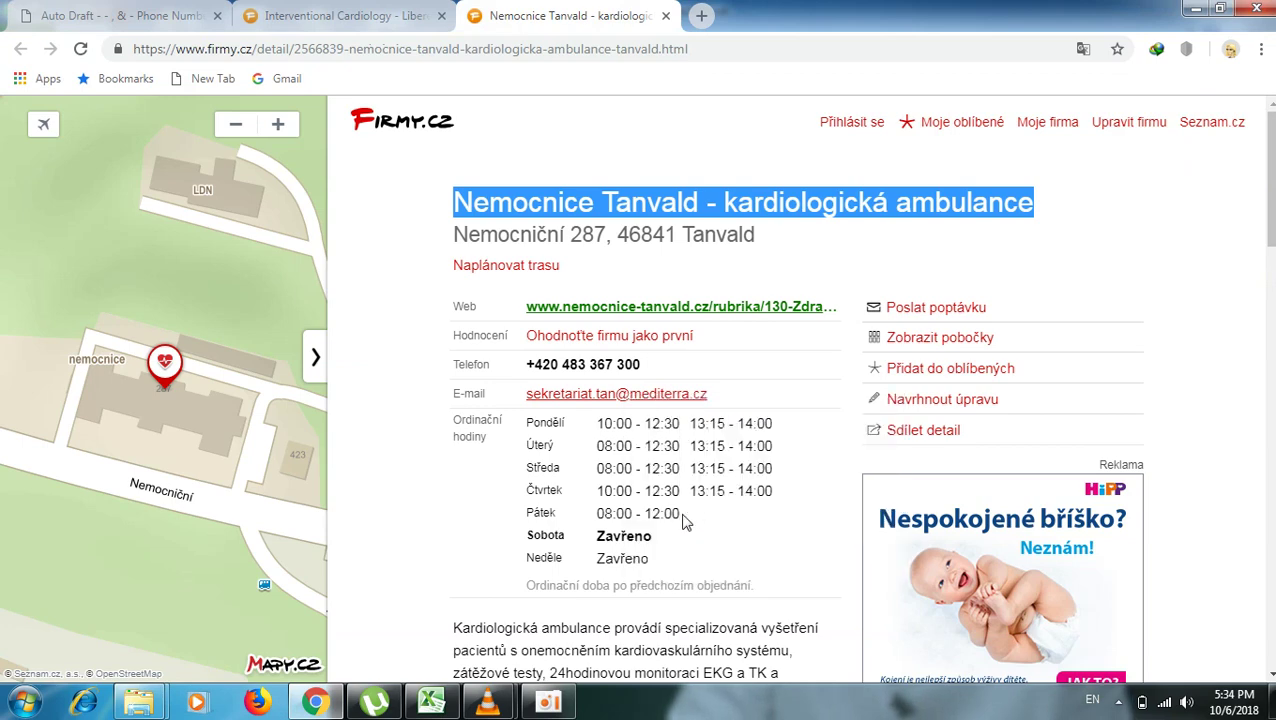
key("alt+Tab")
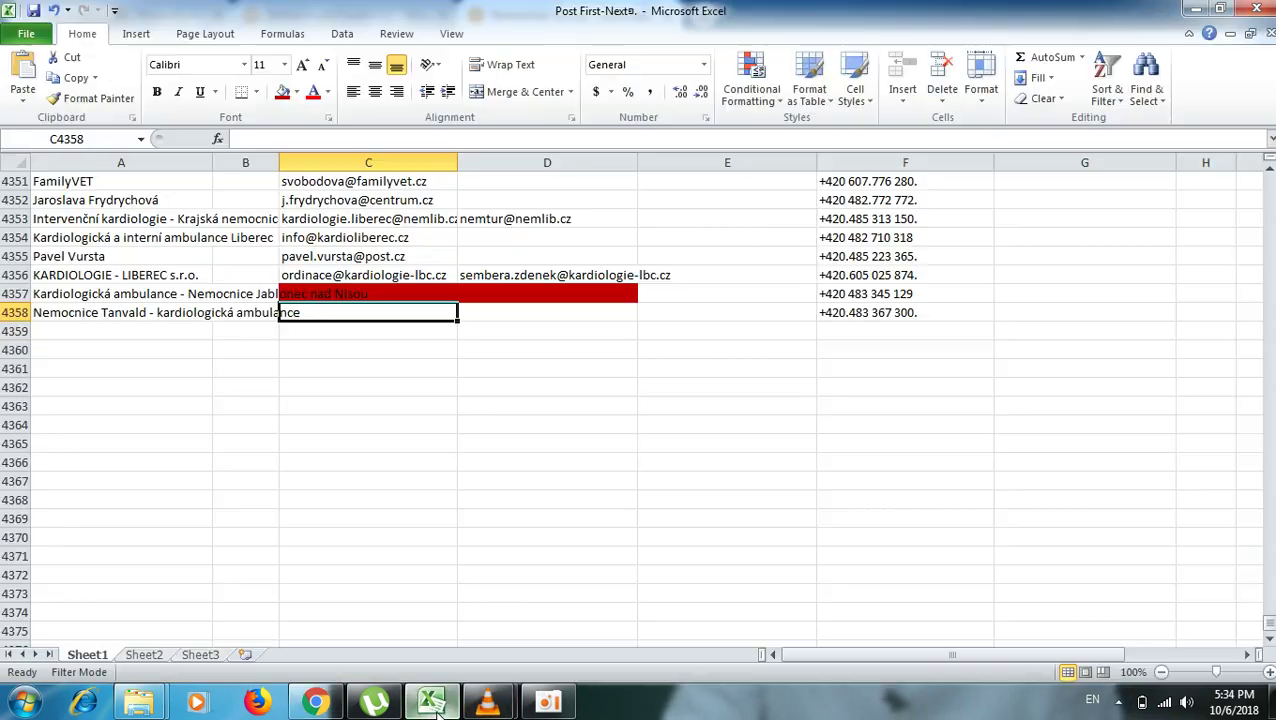
right_click(363, 313)
left_click(402, 388)
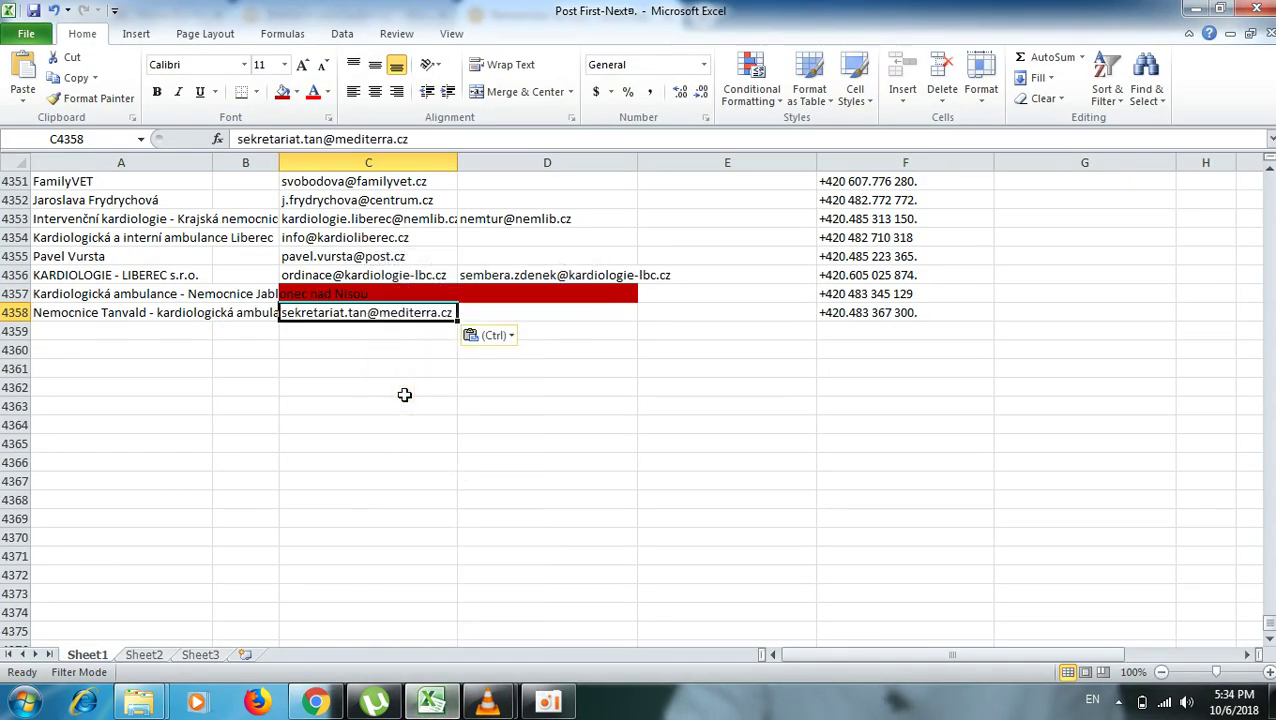
left_click(901, 331)
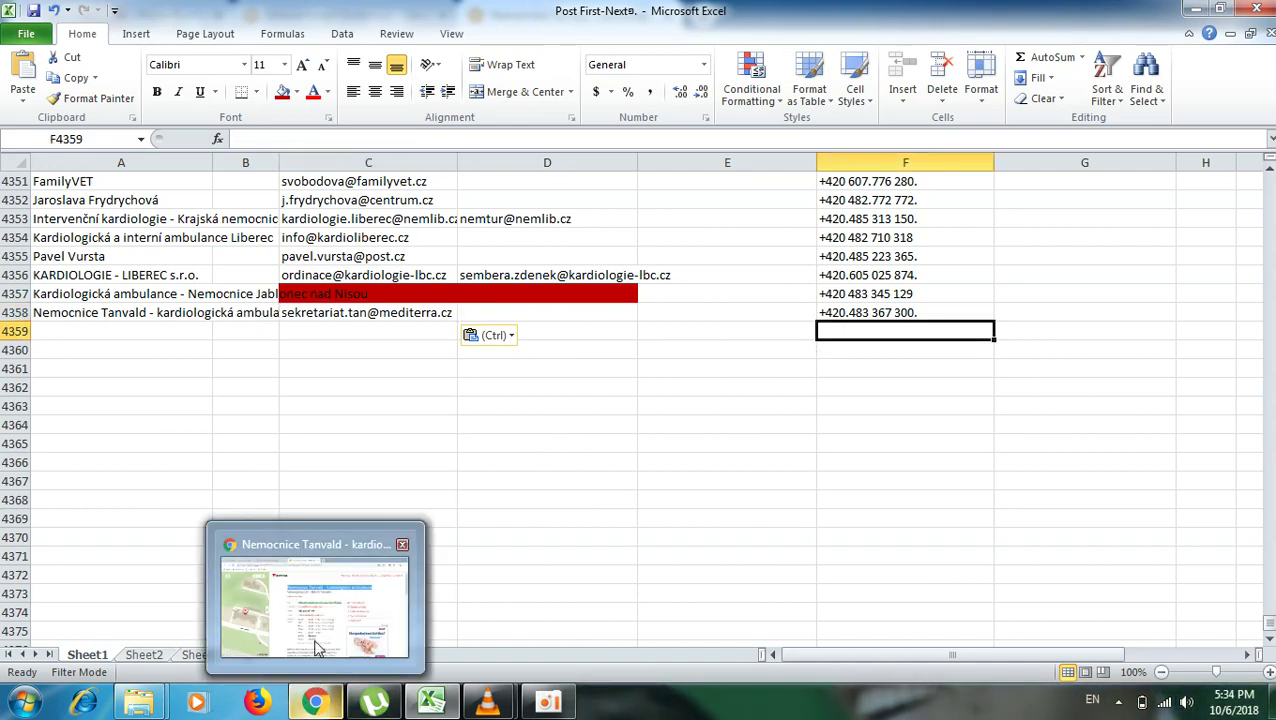
Return to the clinic's Firmy.cz page in Chrome and open its website link in a new tab.
left_click(313, 703)
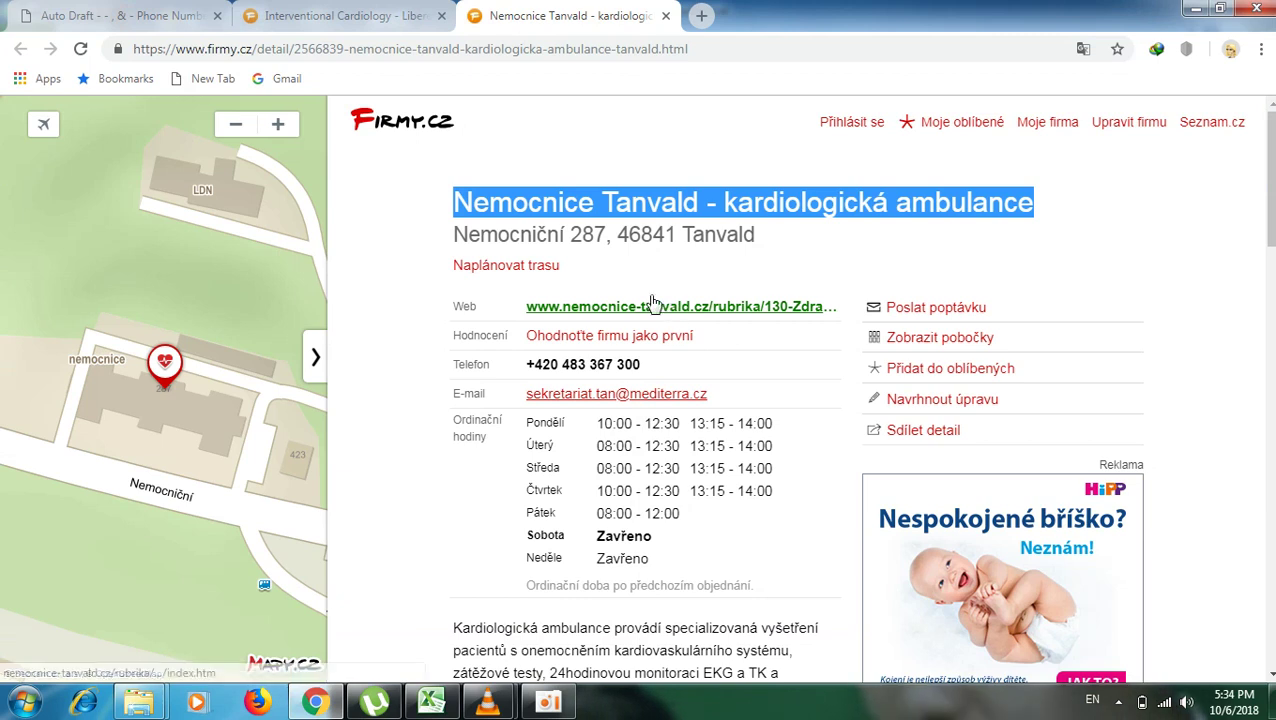
right_click(605, 320)
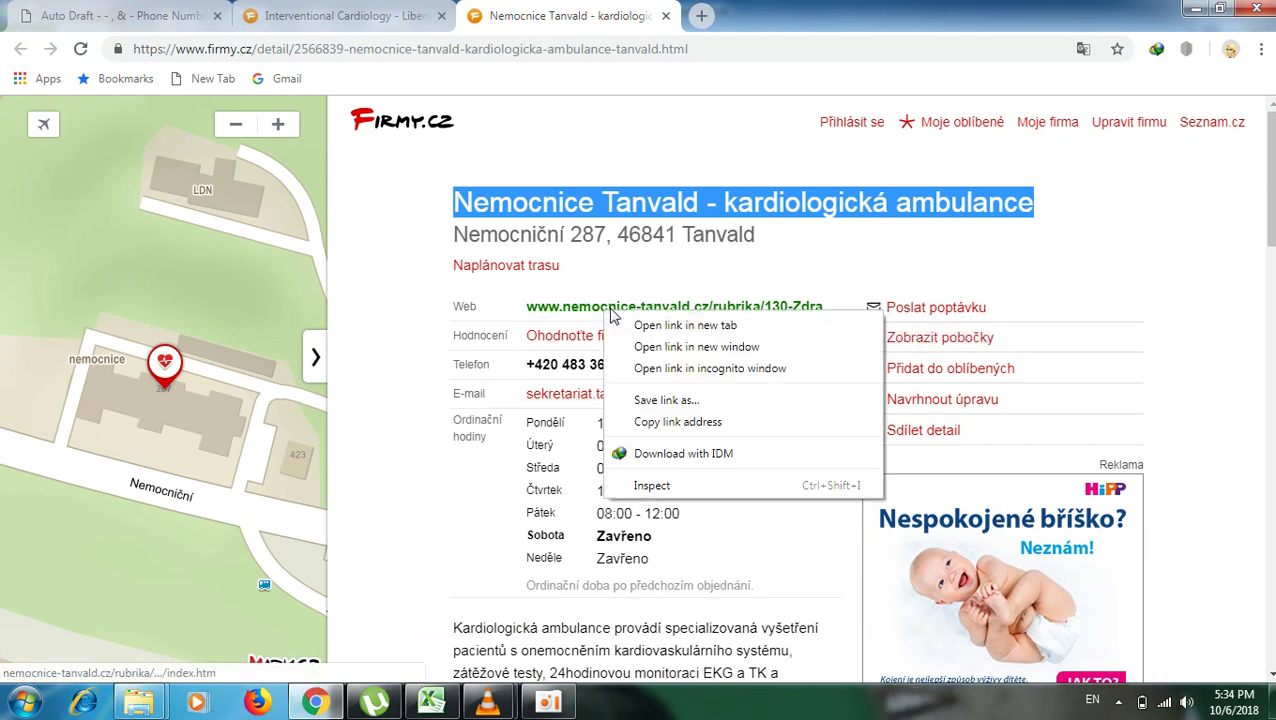
left_click(695, 326)
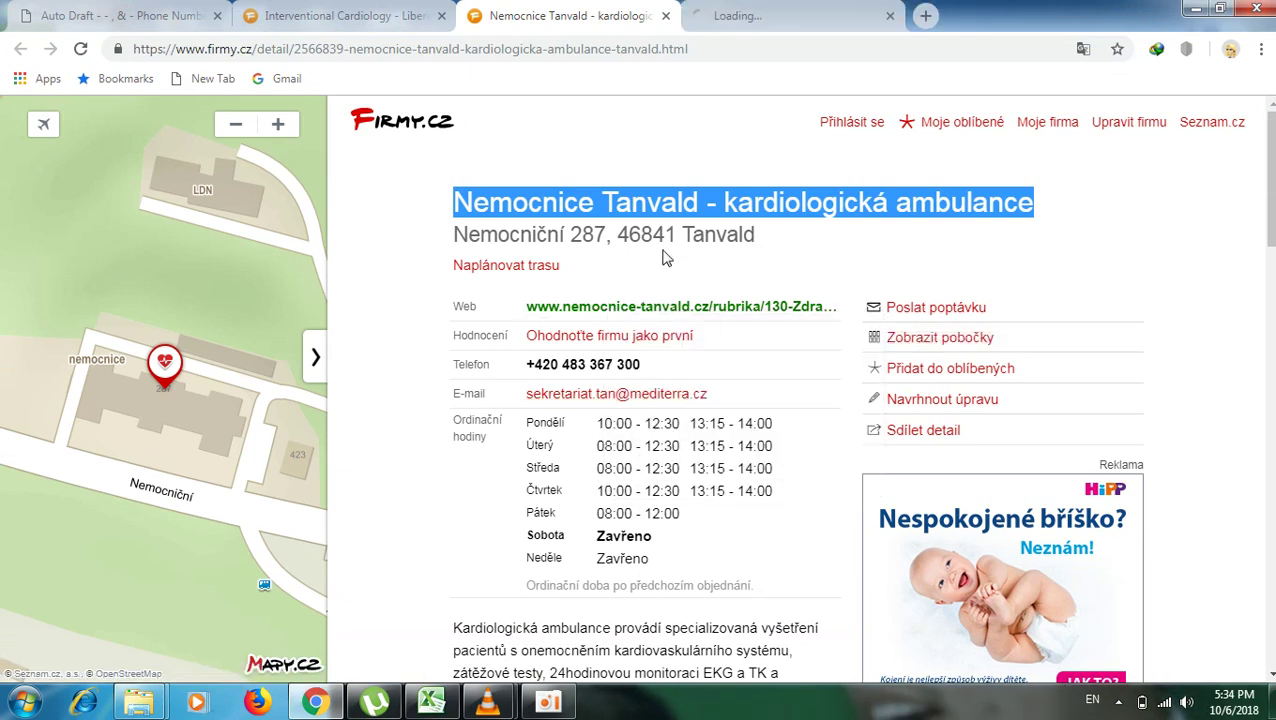
Copy the clinic's street address shown under its name on the Firmy.cz page.
left_click_drag(445, 235, 641, 240)
left_click_drag(730, 244, 762, 240)
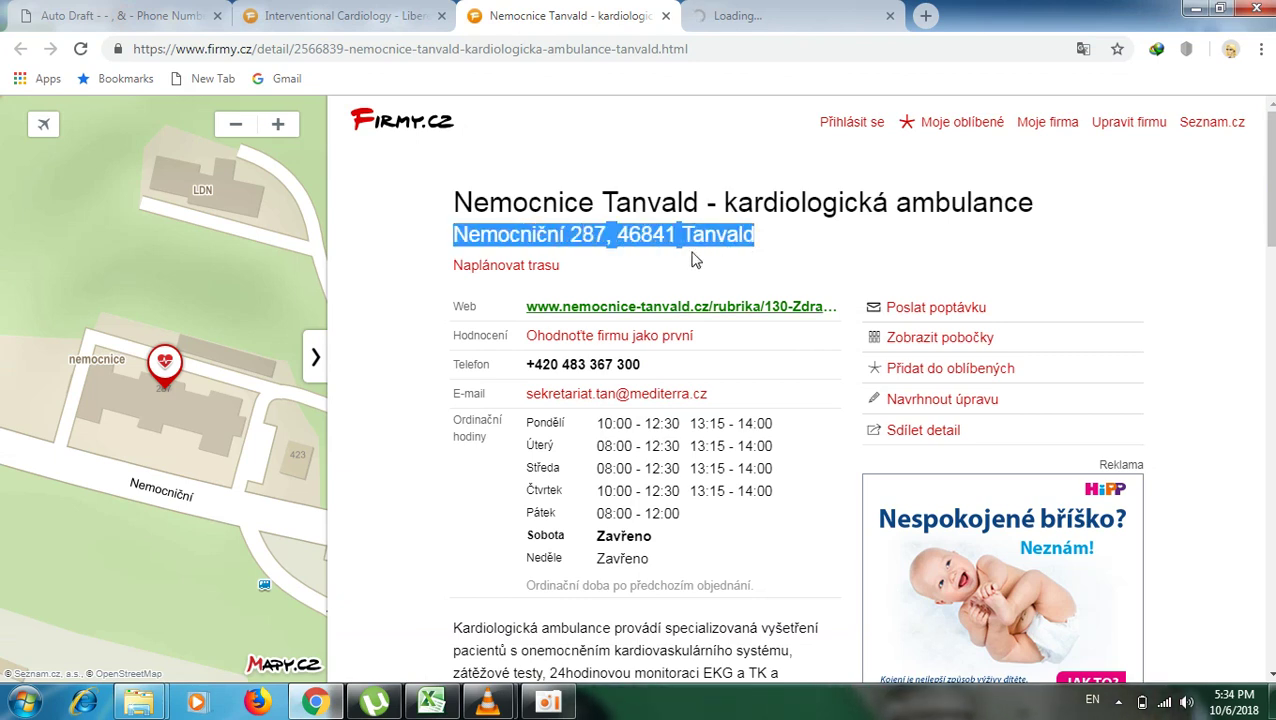
right_click(638, 232)
left_click(662, 246)
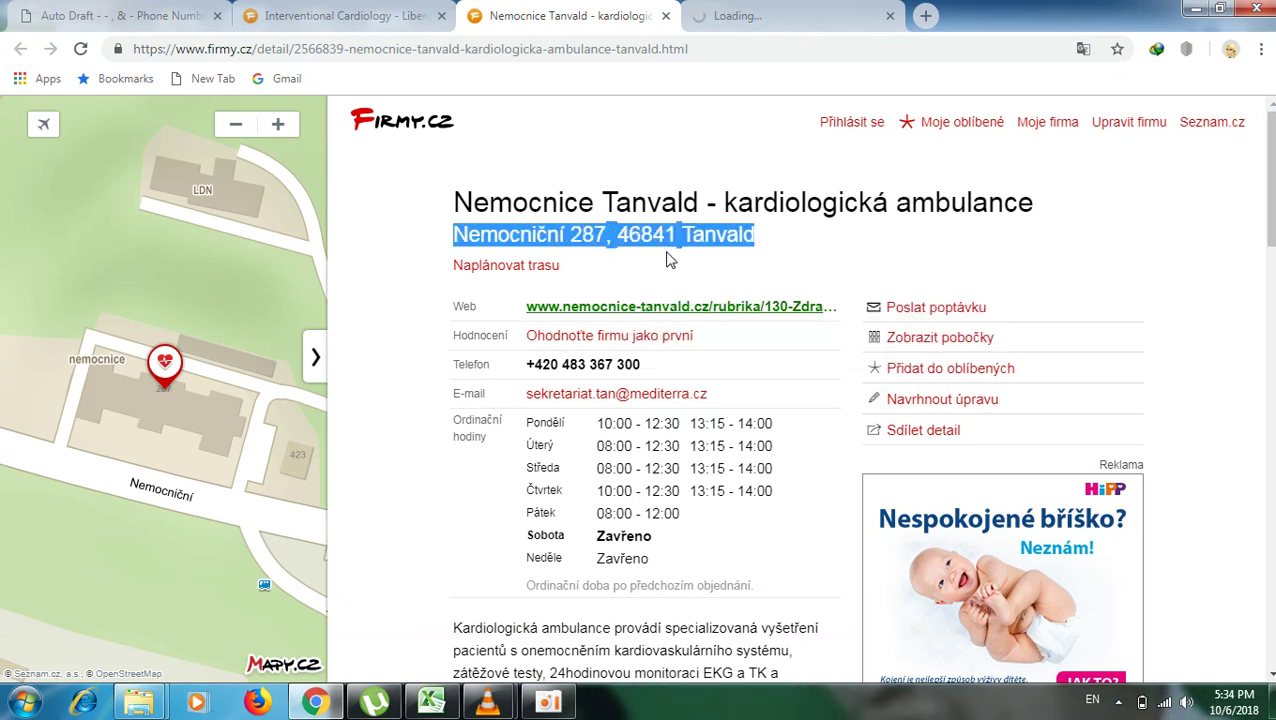
Set the listing's business address to country Czech Republic and zone Liberec.
left_click(148, 10)
scroll(300, 420, "down", 4)
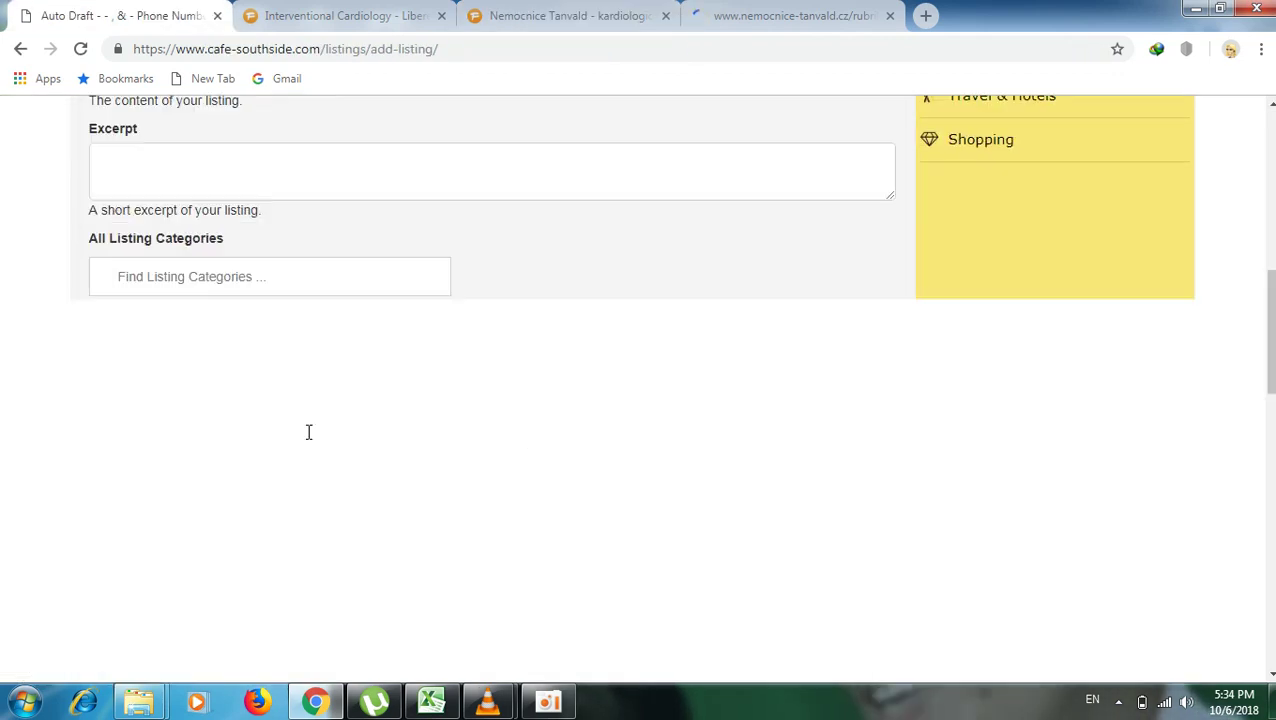
scroll(308, 468, "down", 2)
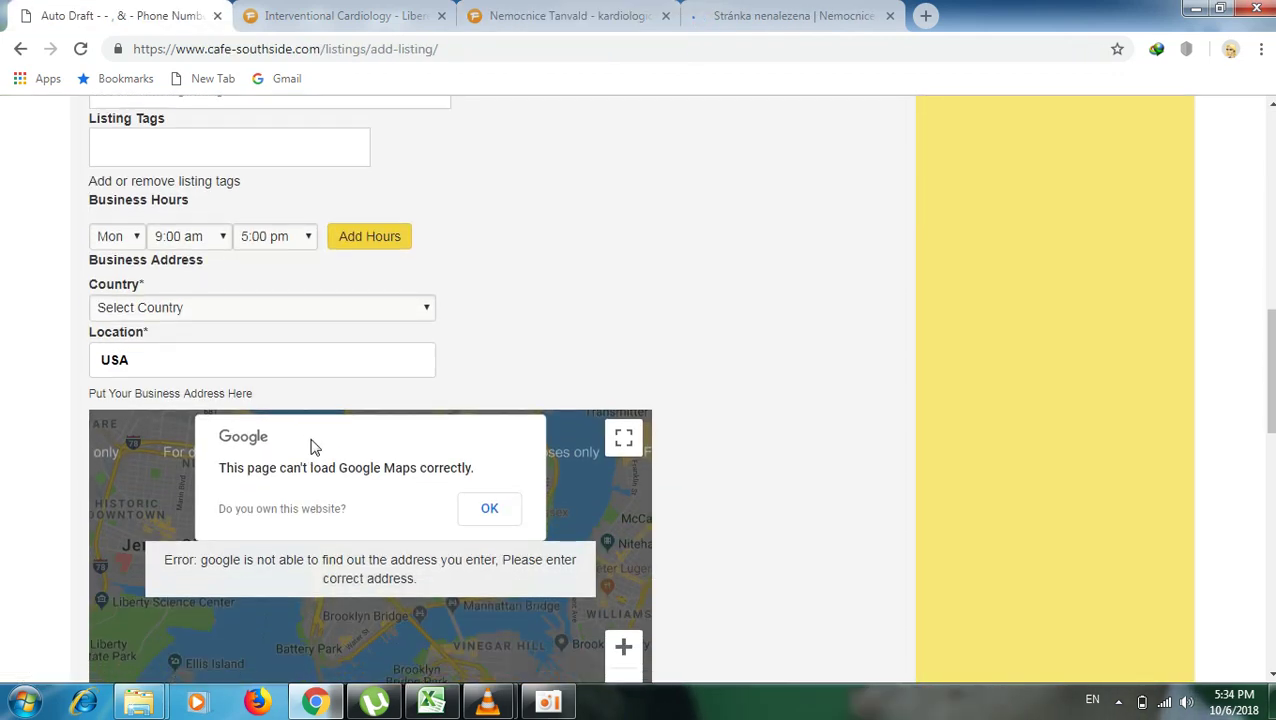
left_click(424, 310)
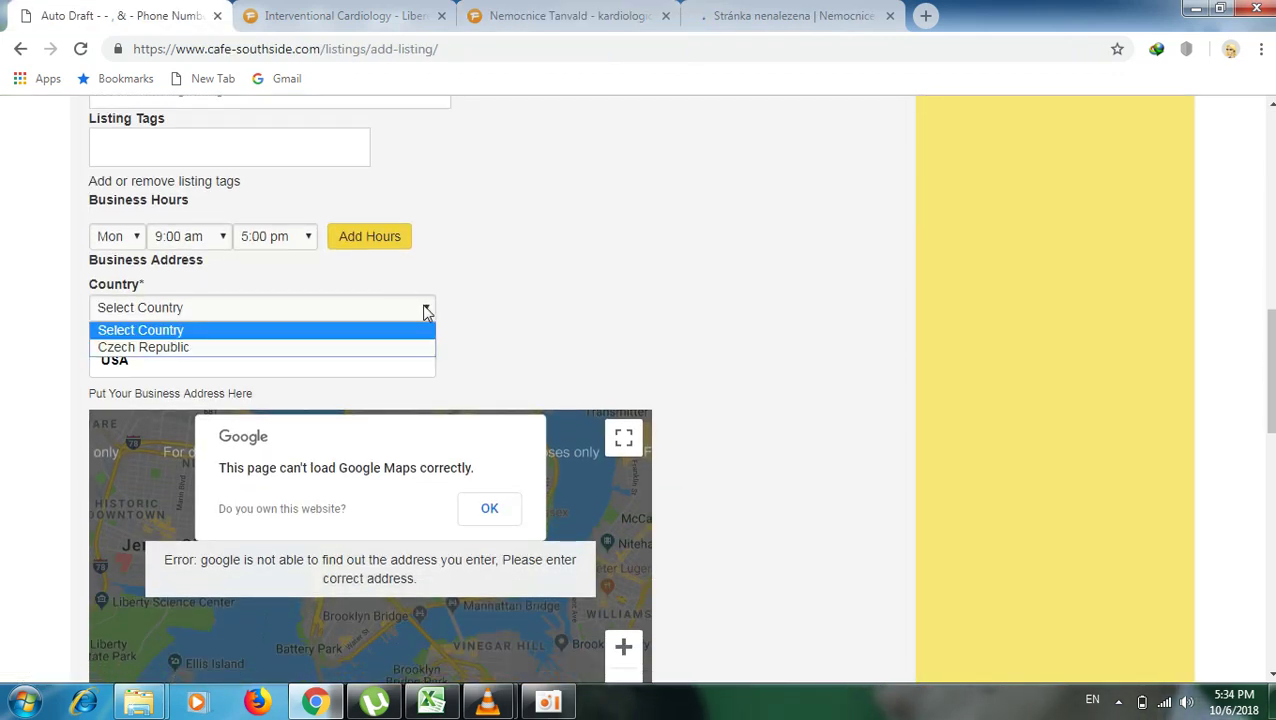
left_click(208, 348)
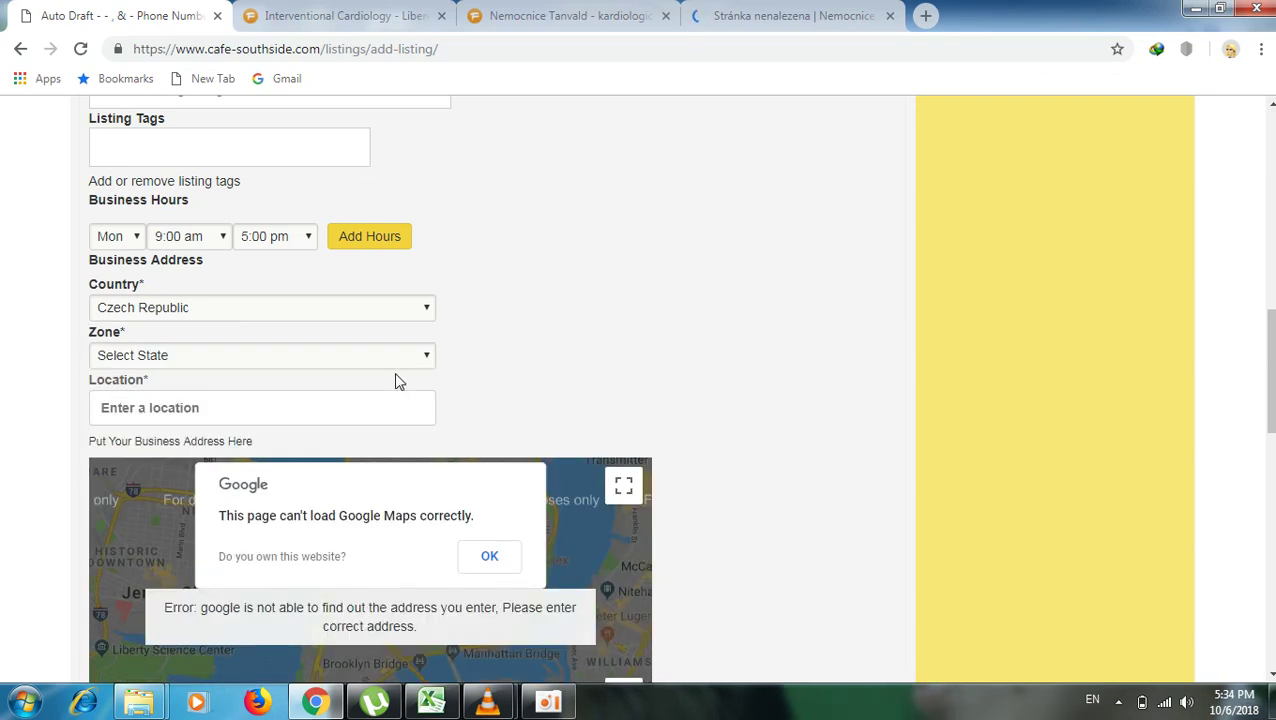
left_click(427, 356)
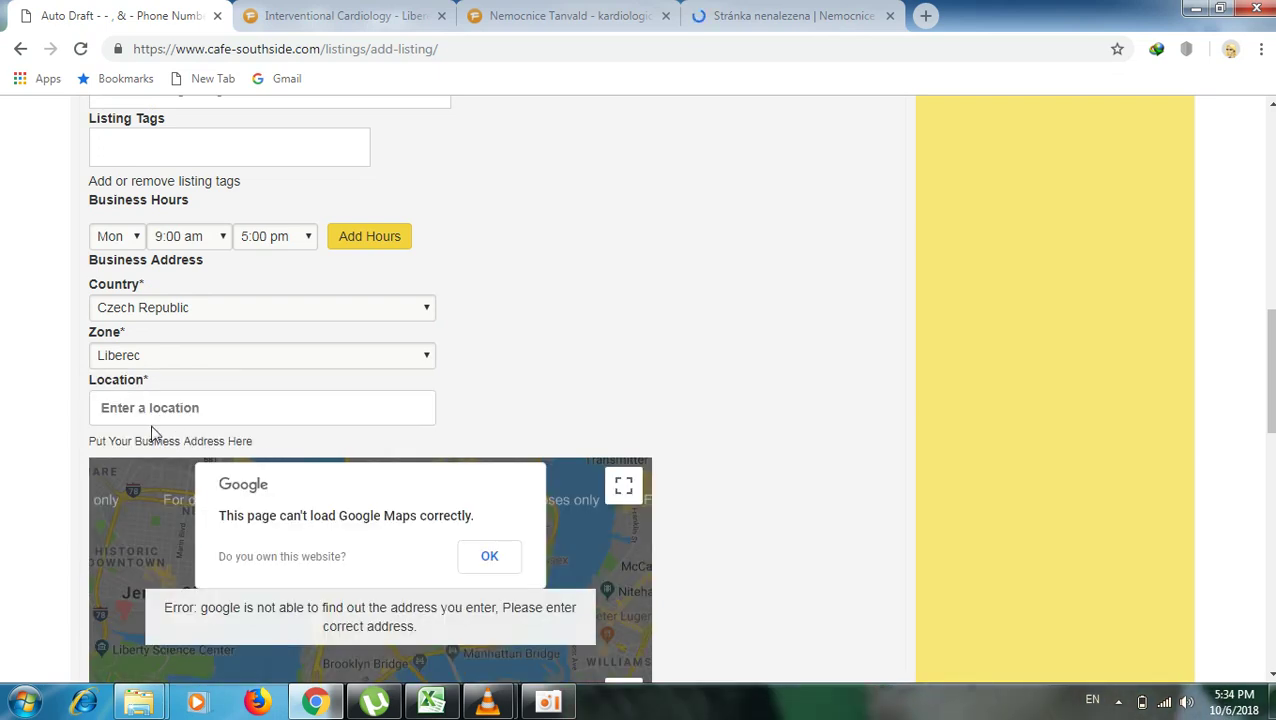
Paste the copied clinic address into the listing's Location field.
right_click(95, 409)
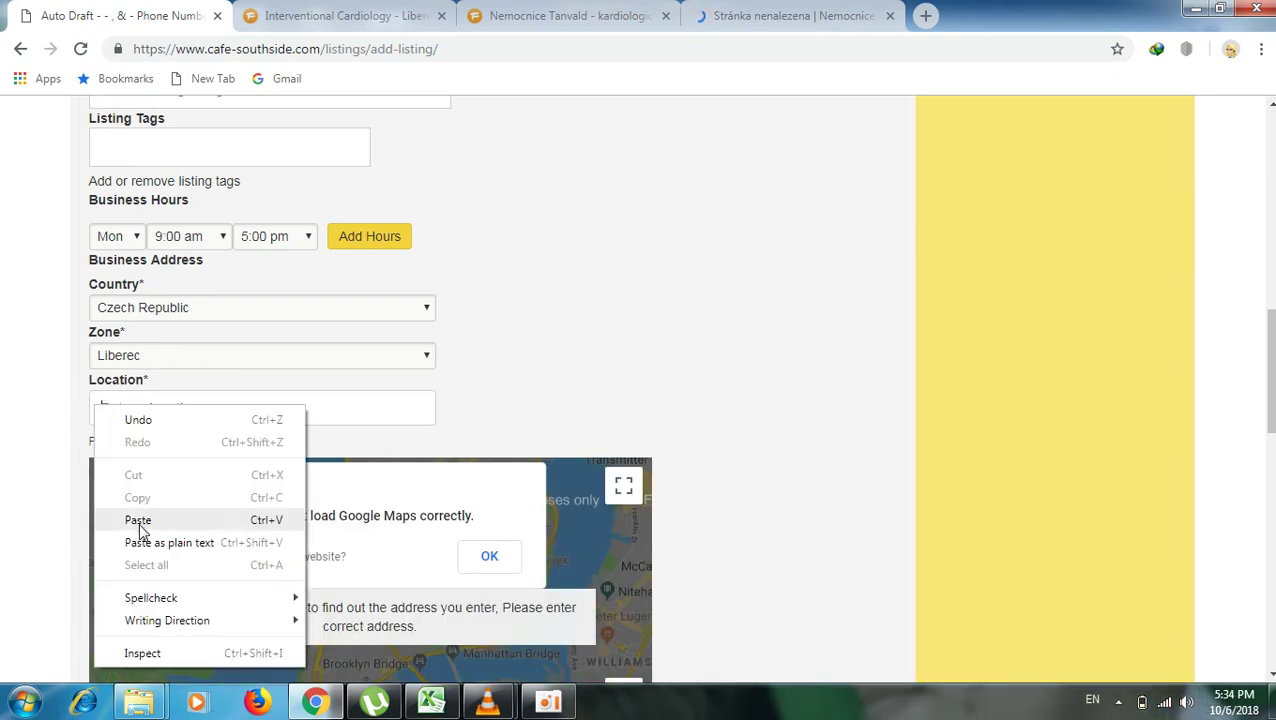
left_click(137, 520)
scroll(497, 440, "up", 2)
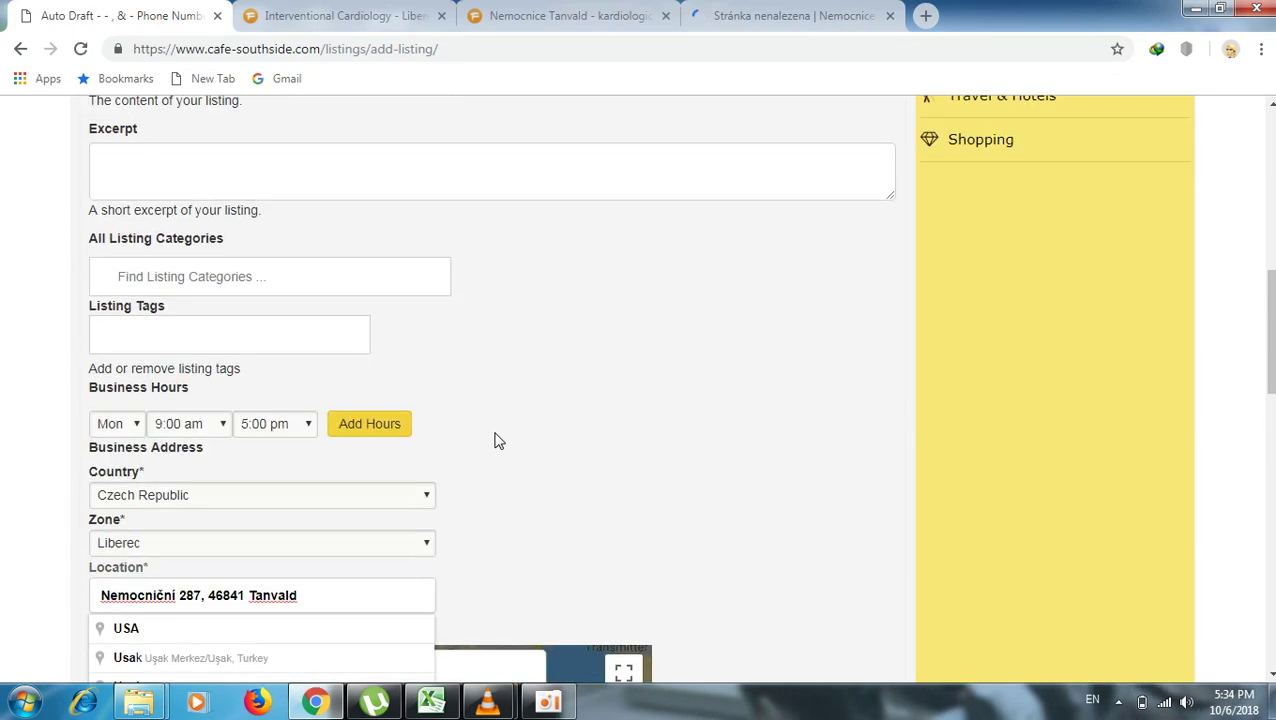
Translate the Nemocnice Tanvald page on Firmy.cz into English.
left_click(591, 18)
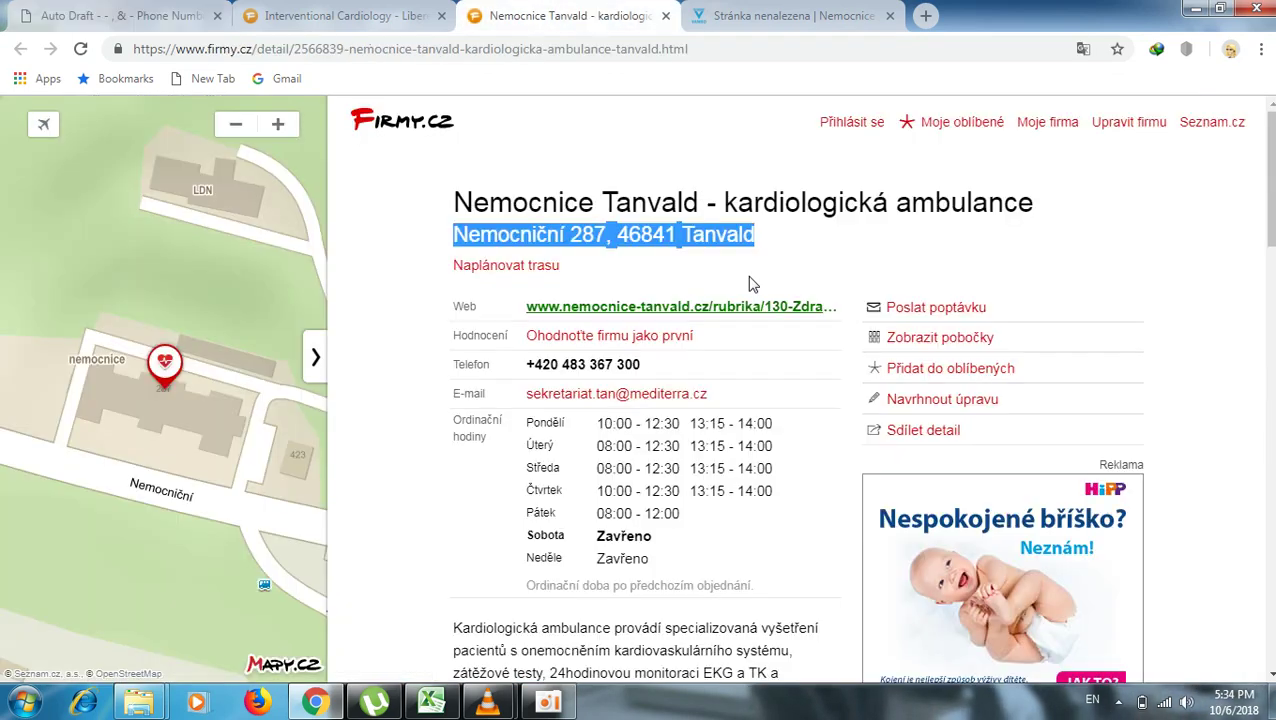
left_click(1129, 218)
right_click(1110, 163)
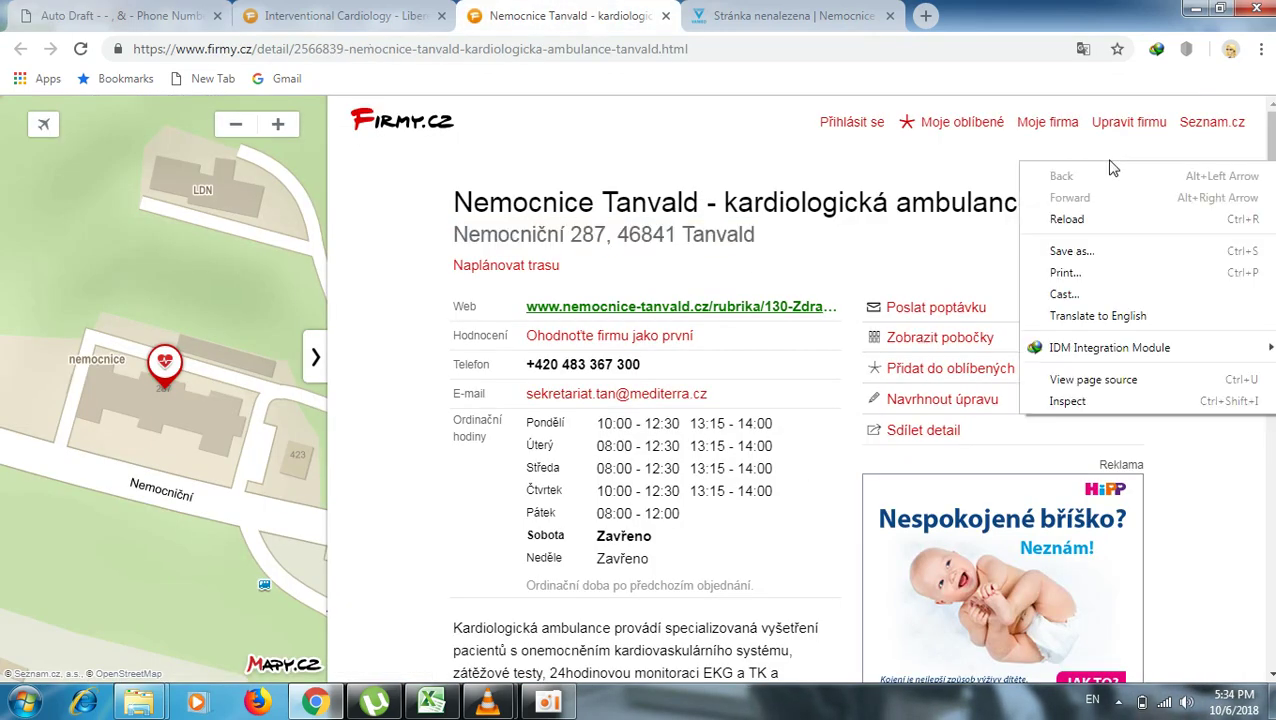
left_click(1088, 316)
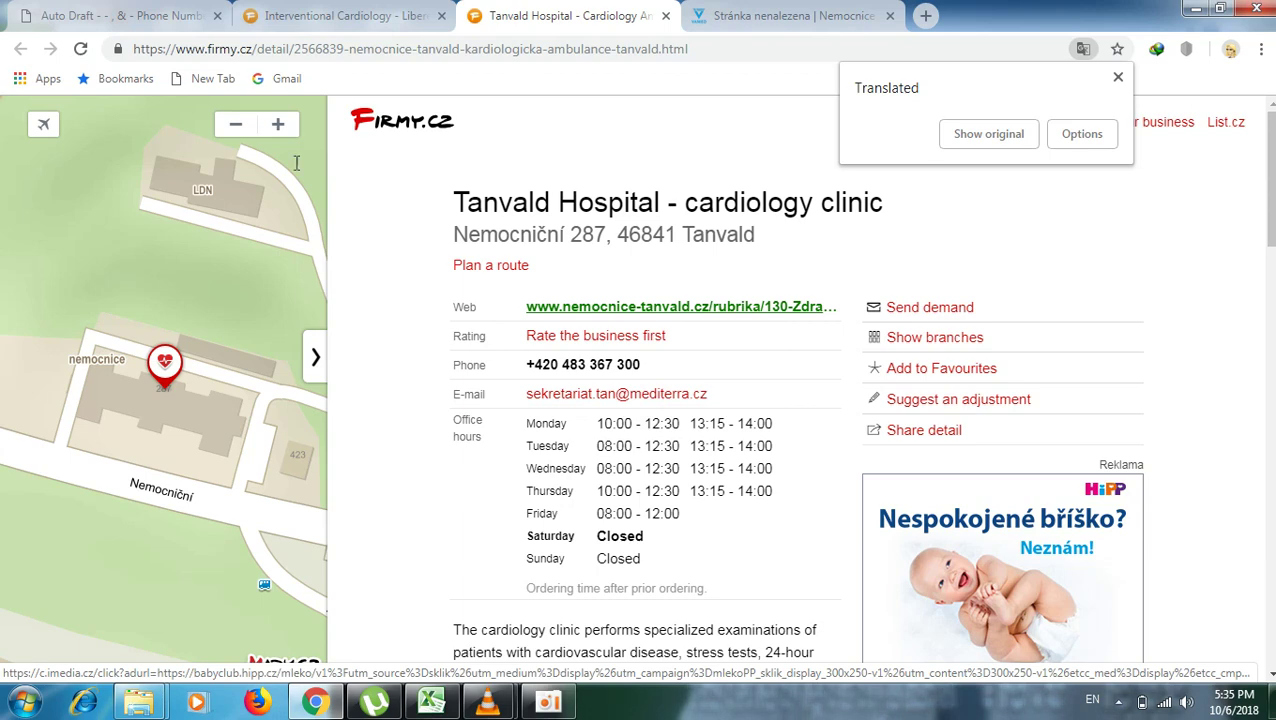
Add Monday business hours from 10:00 am to 2:00 pm to the Cafe Southside listing.
left_click(97, 12)
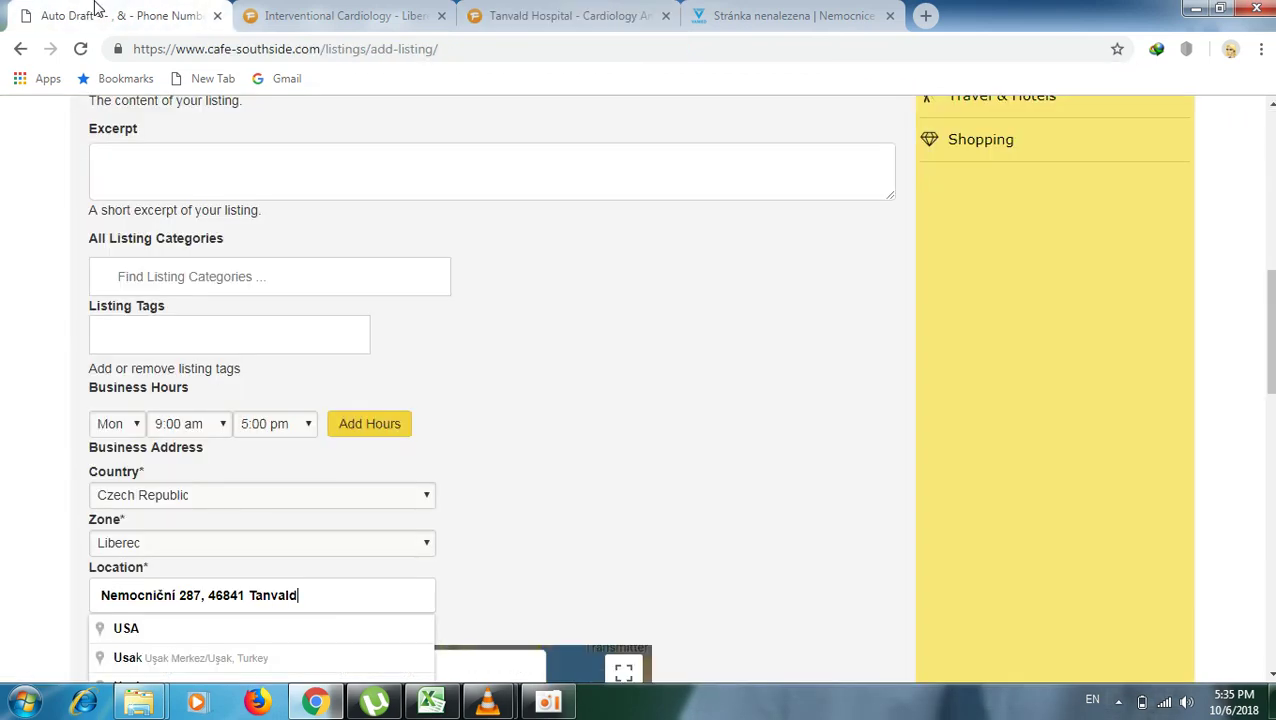
left_click(222, 427)
scroll(220, 405, "down", 4)
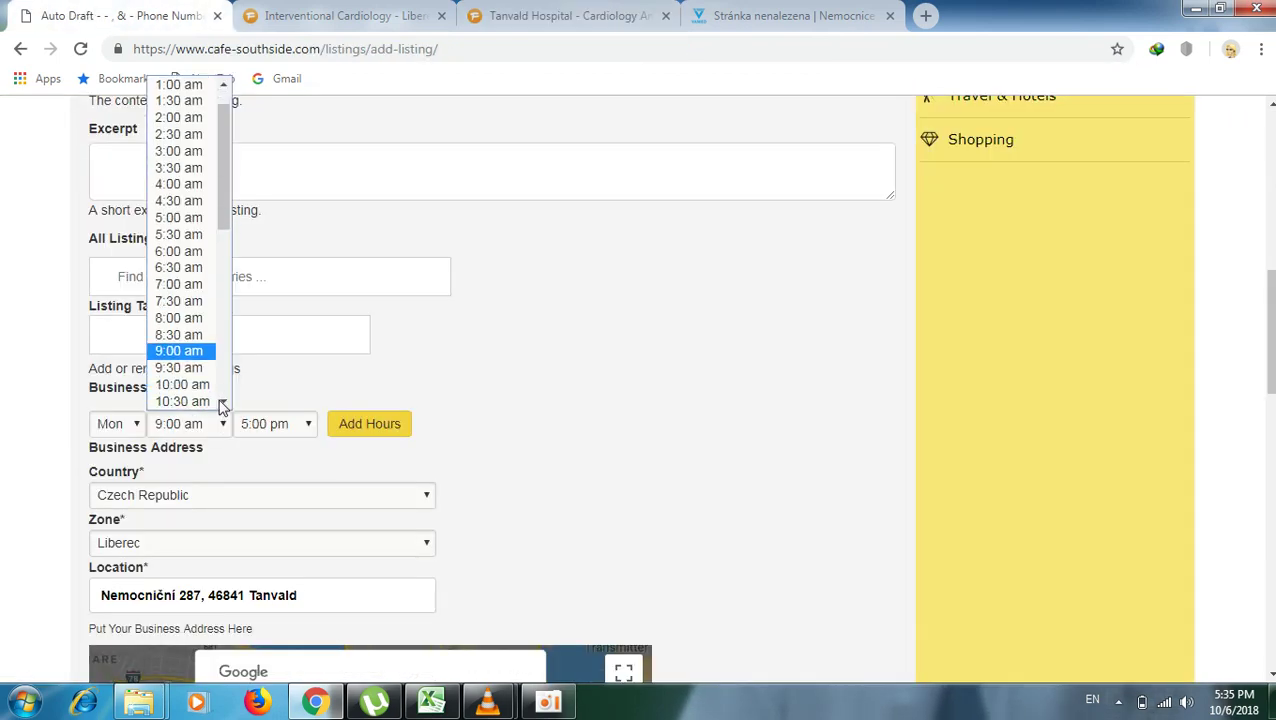
left_click(178, 306)
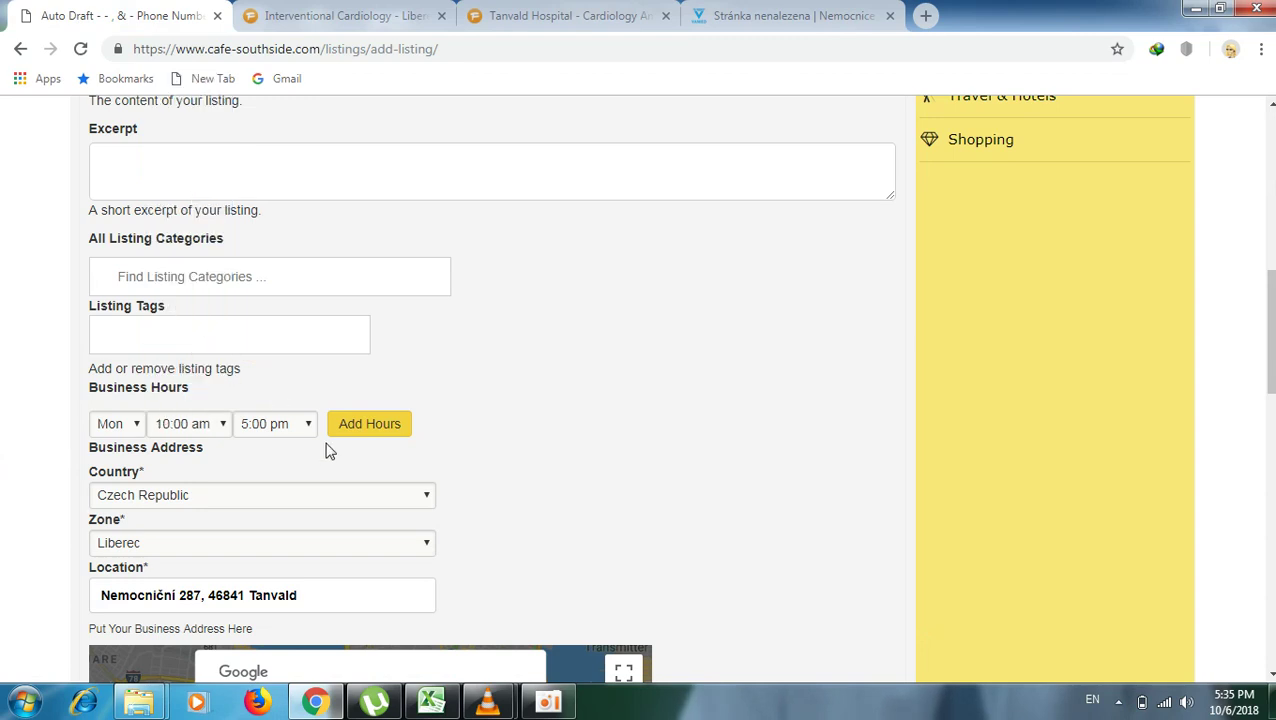
left_click(310, 424)
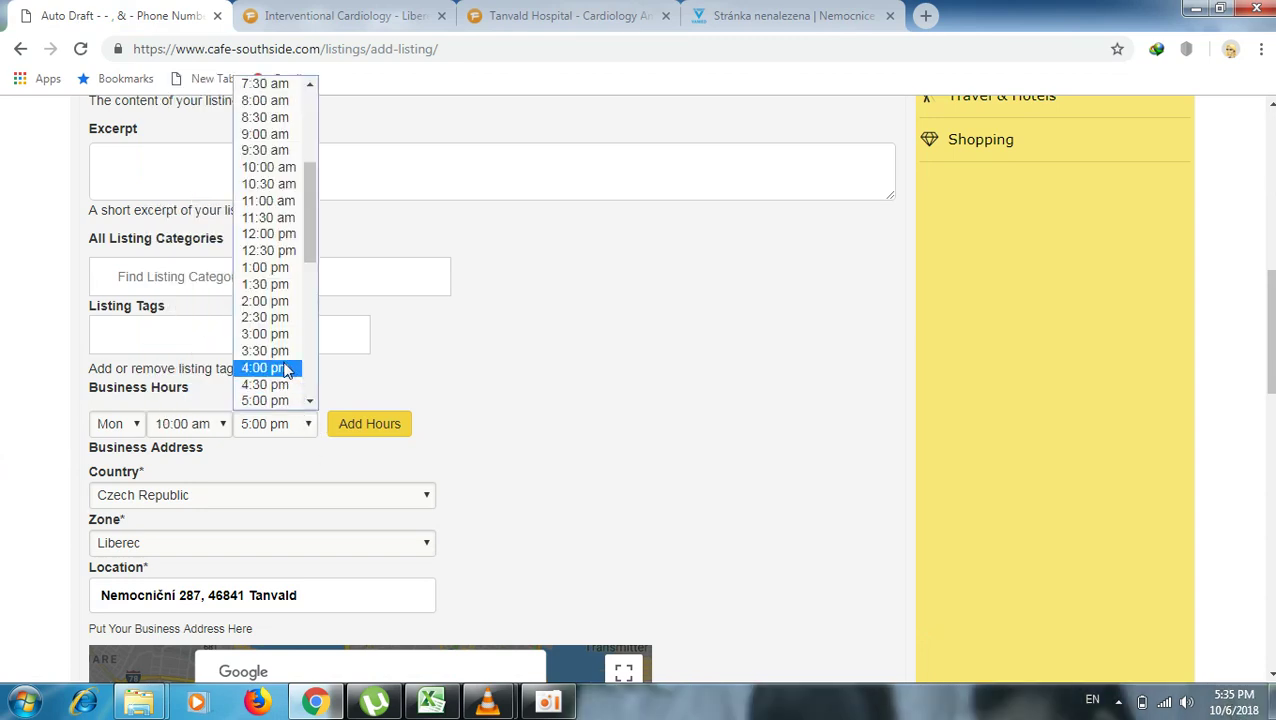
left_click(279, 321)
left_click(362, 428)
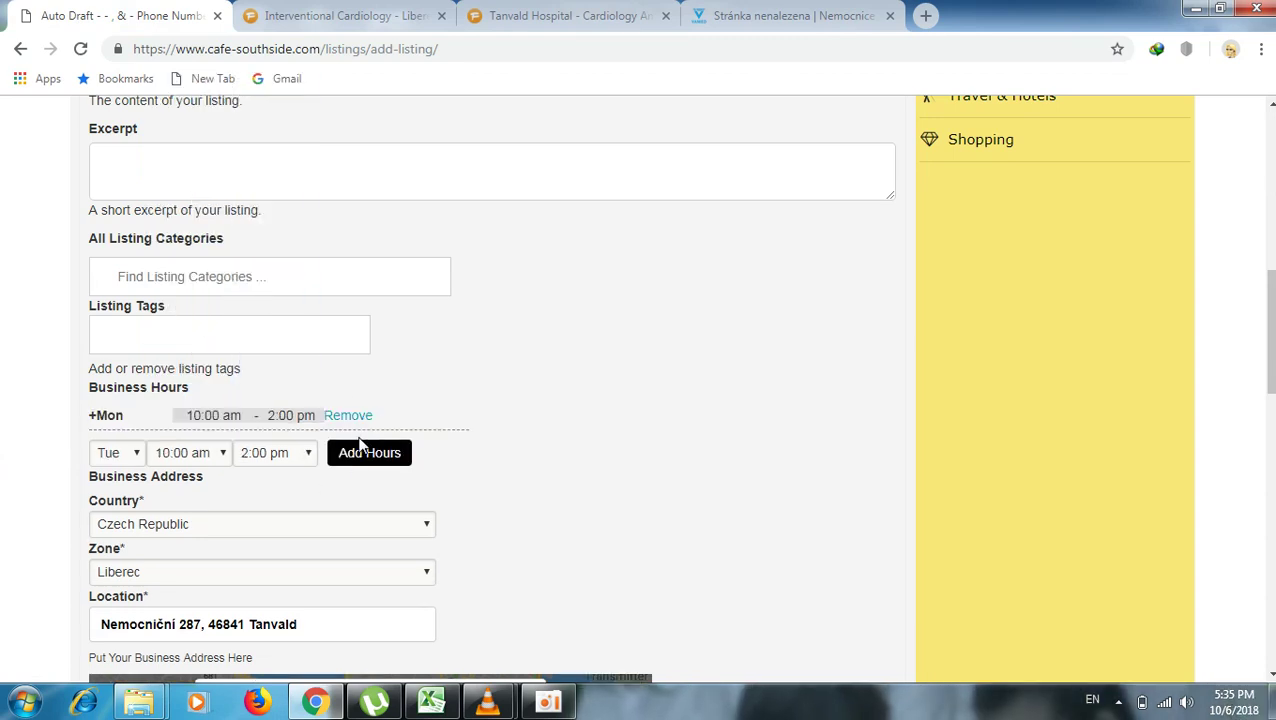
Check the clinic's office hours on Firmy.cz and add Tuesday and Wednesday business hours from 8:00 am to 2:00 pm to the listing.
left_click(565, 16)
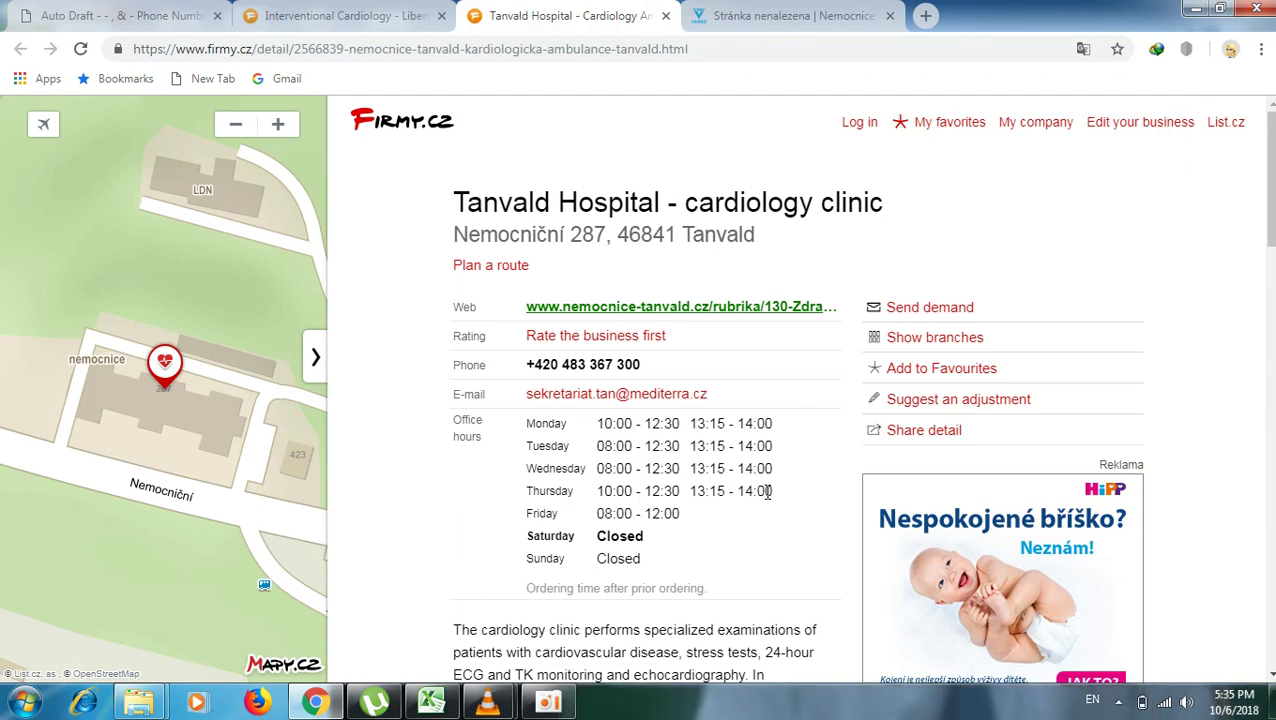
left_click(120, 17)
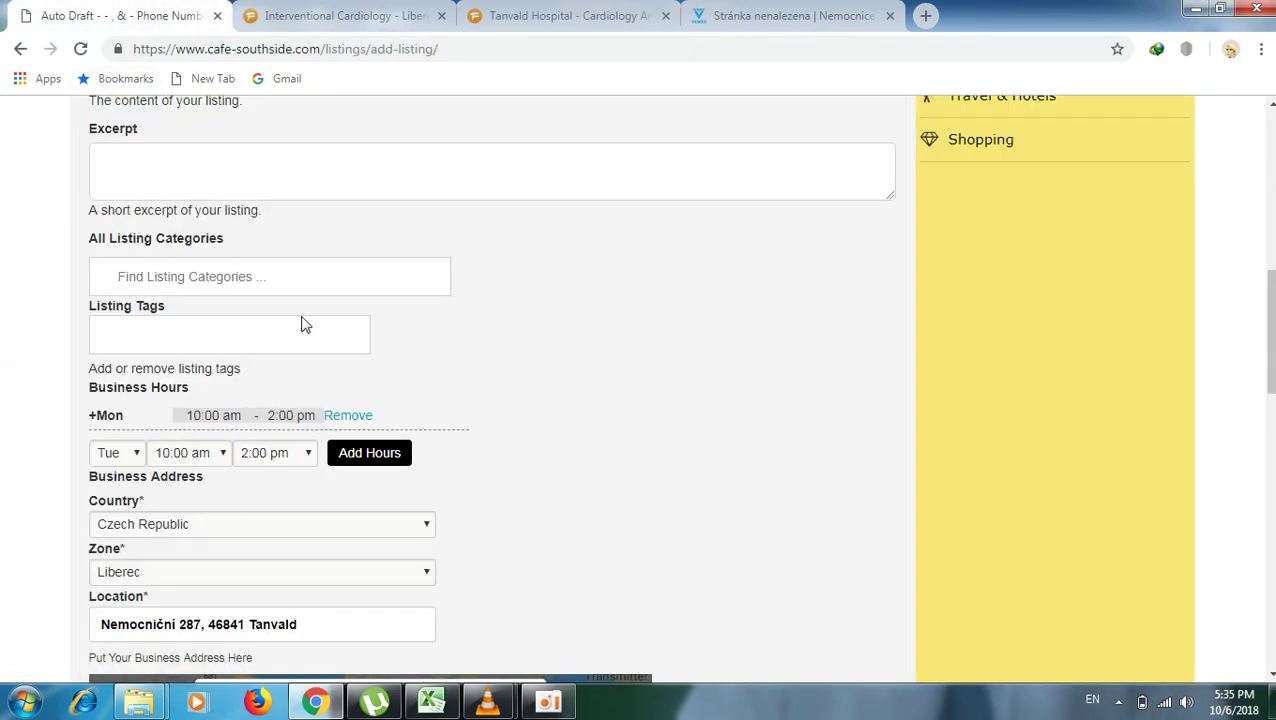
left_click(224, 455)
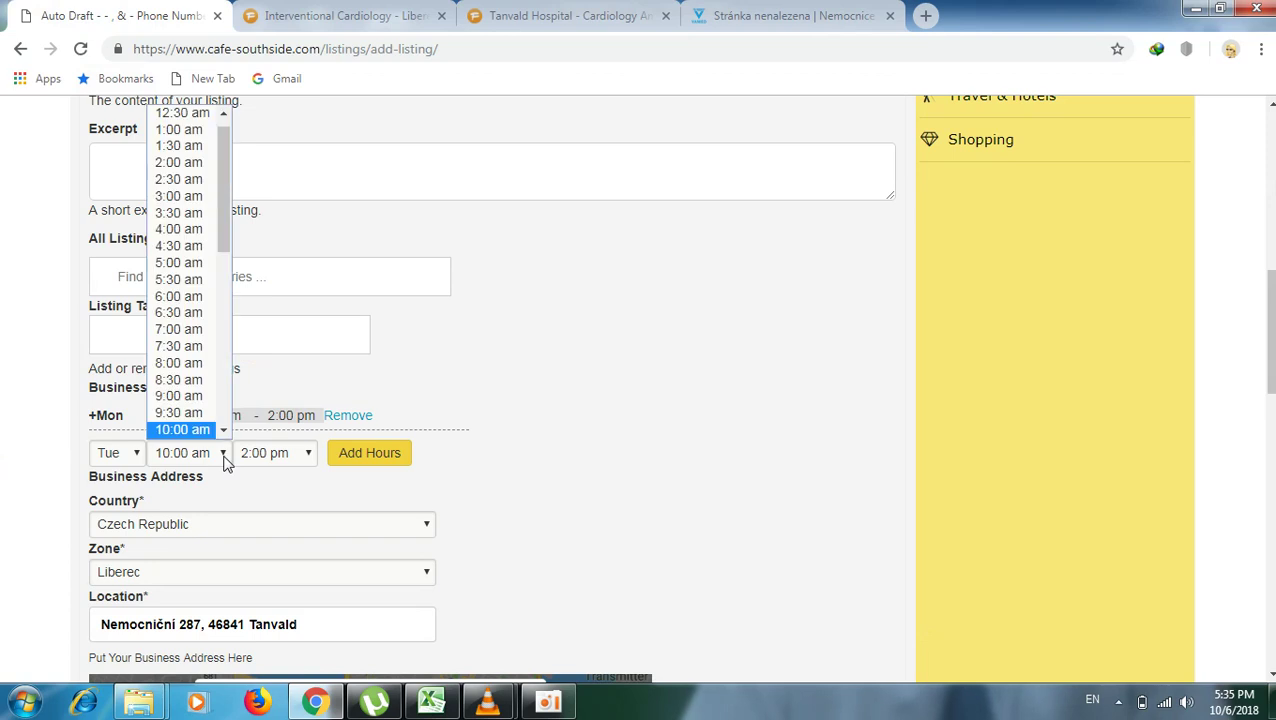
left_click(178, 363)
left_click(347, 460)
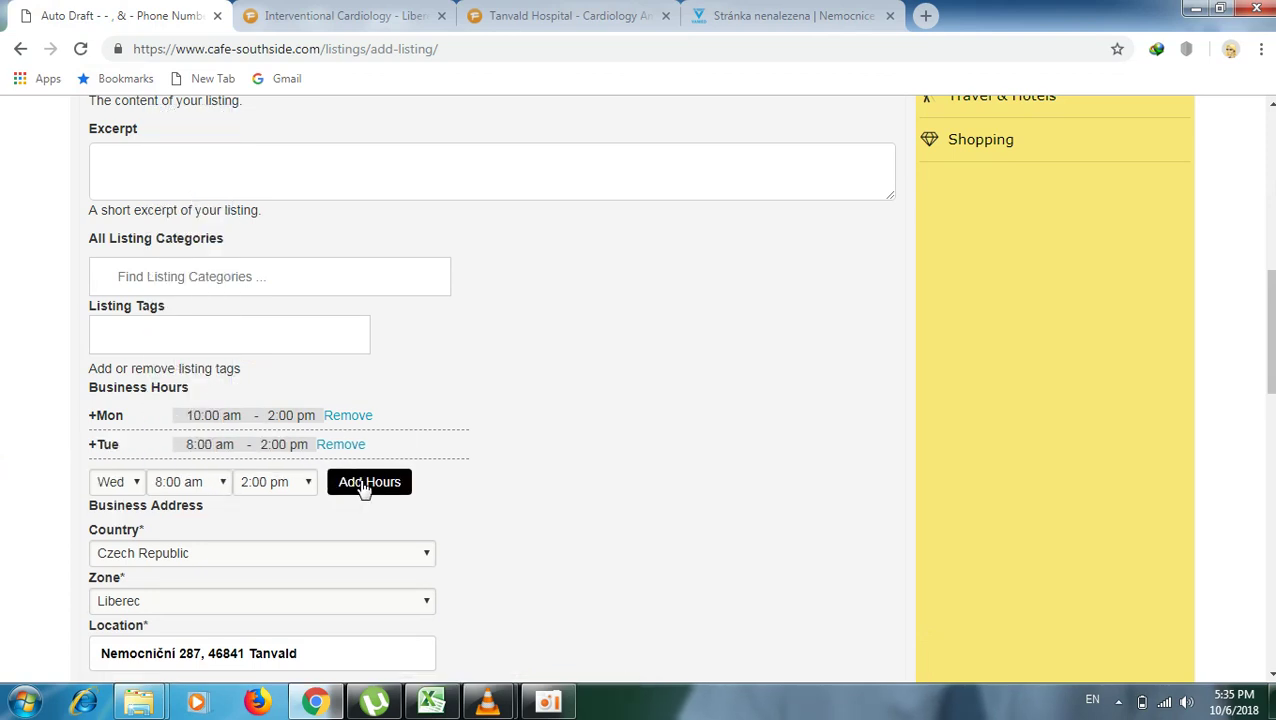
left_click(362, 484)
Check the clinic's office hours on Firmy.cz again and add Thursday business hours from 10:00 am to 2:00 pm to the listing.
left_click(565, 16)
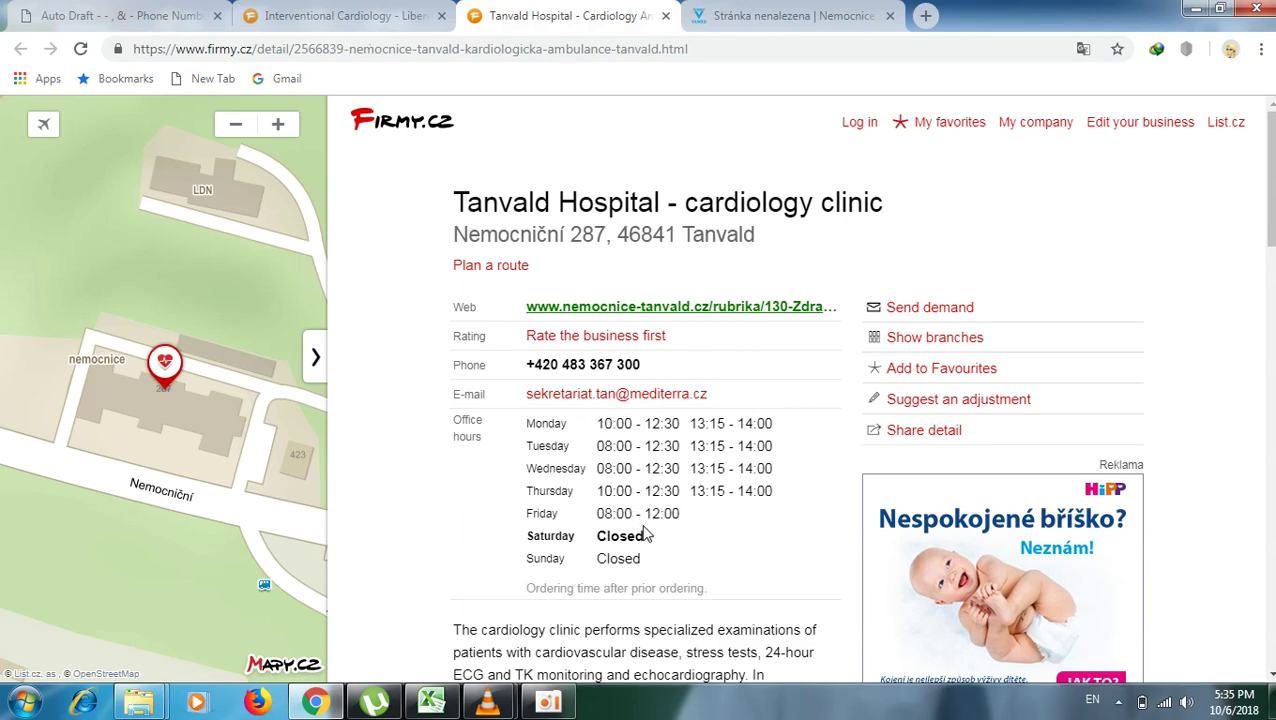
left_click(92, 14)
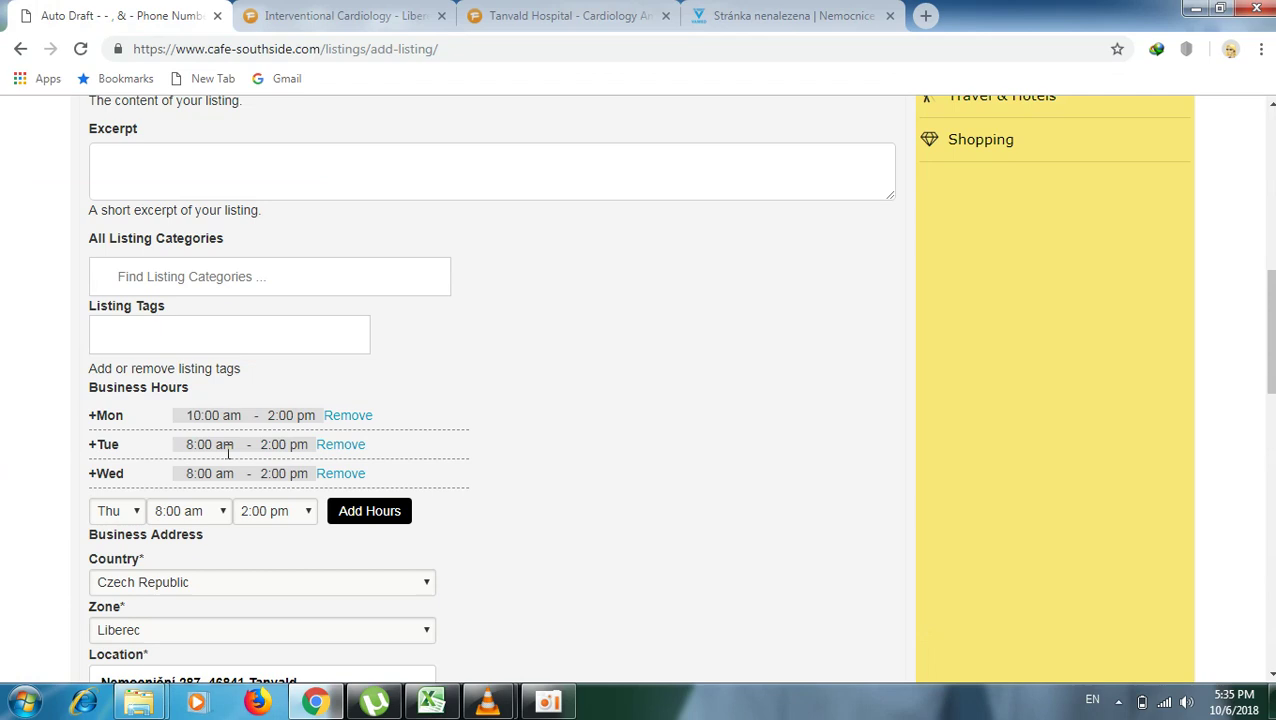
left_click(224, 513)
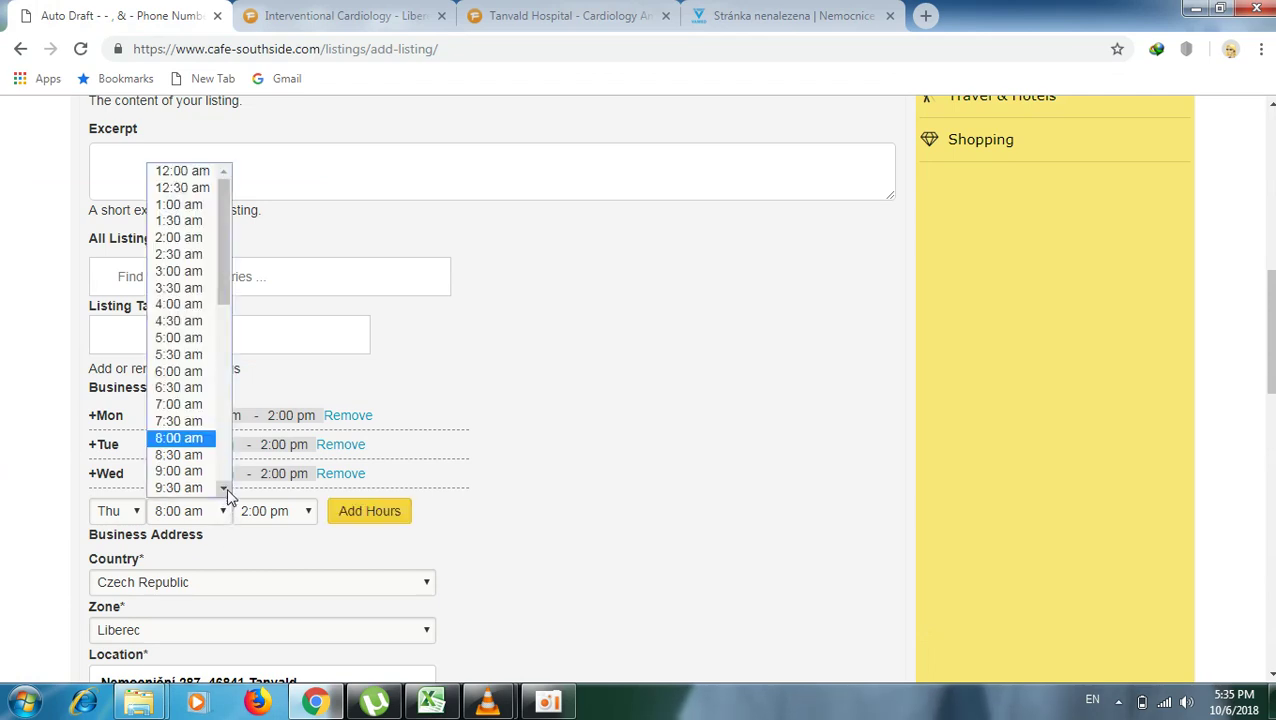
scroll(228, 497, "down", 2)
left_click(188, 433)
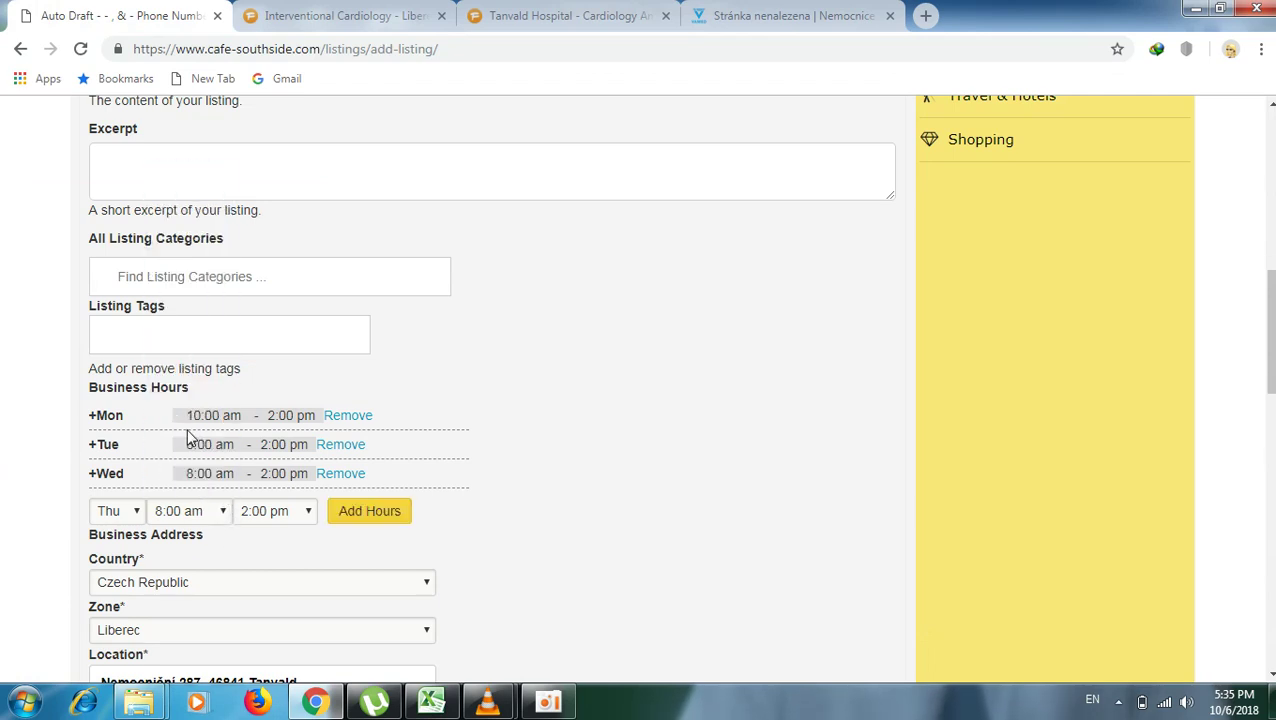
left_click(360, 513)
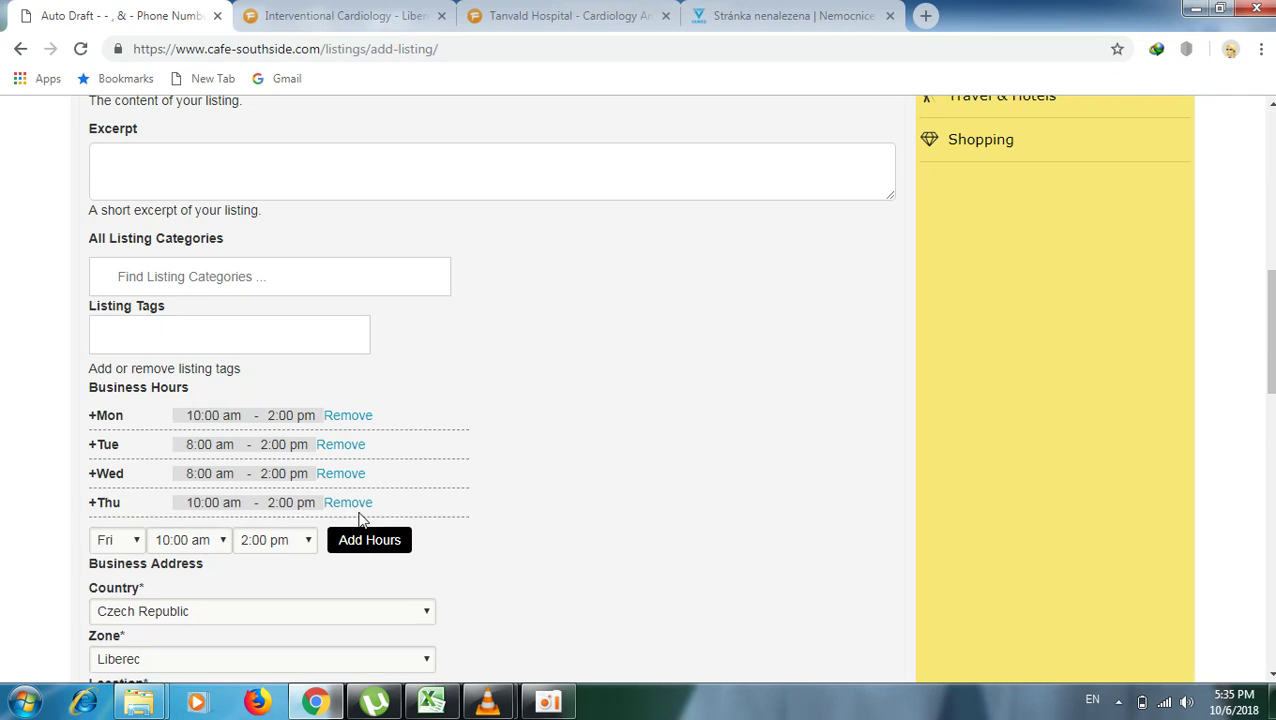
Add Friday business hours from 8:00 am to 2:00 pm to the listing.
left_click(224, 541)
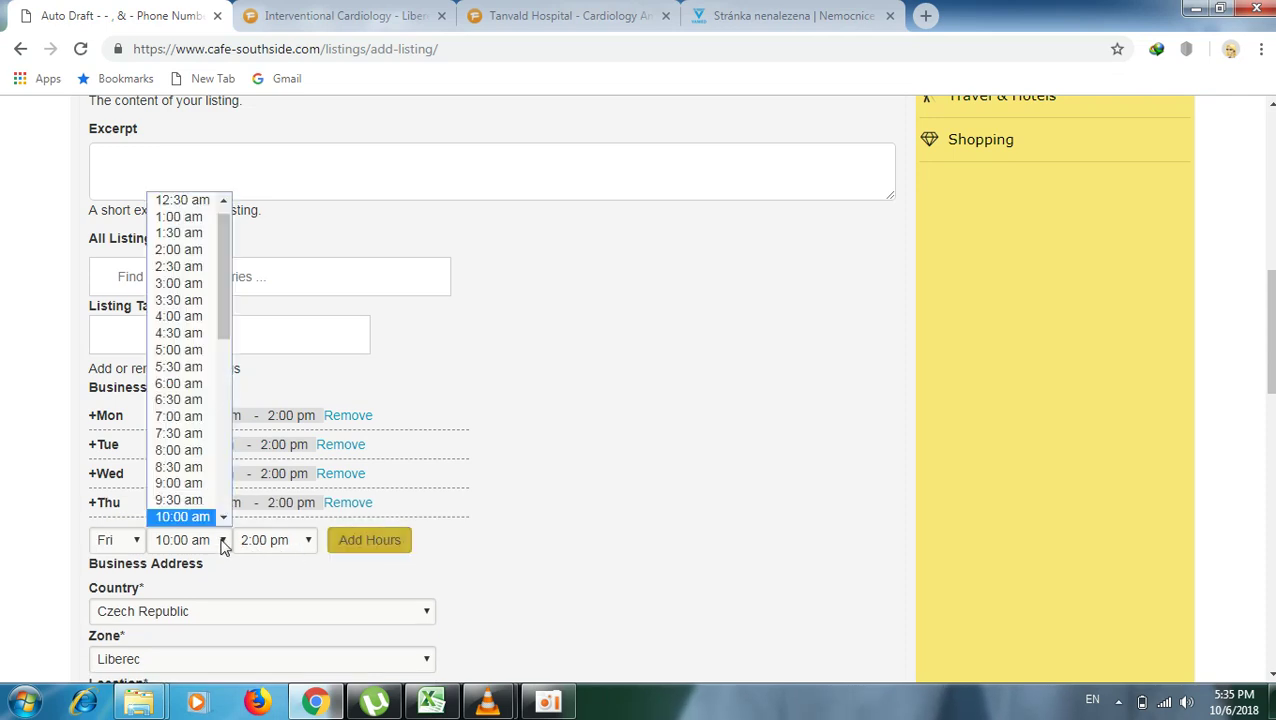
left_click(178, 454)
left_click(370, 547)
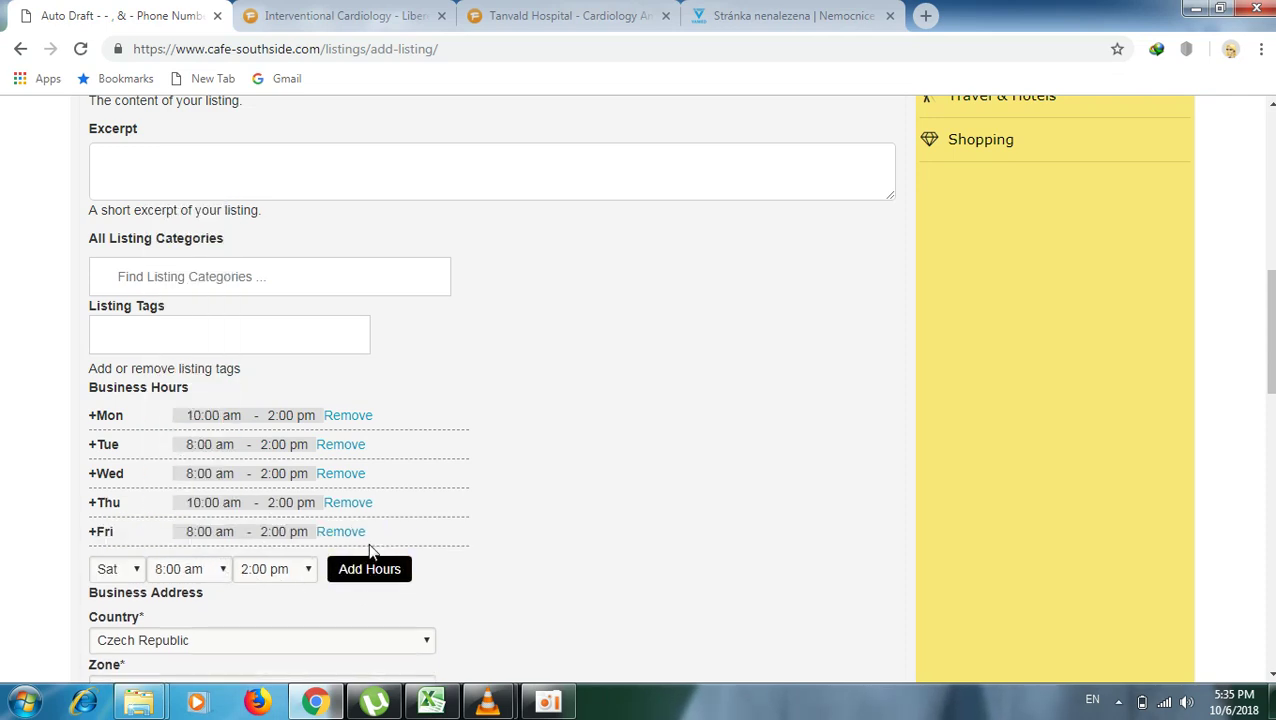
Check the clinic's category on its Firmy.cz page and add Cardiologists to the listing's categories.
left_click(533, 15)
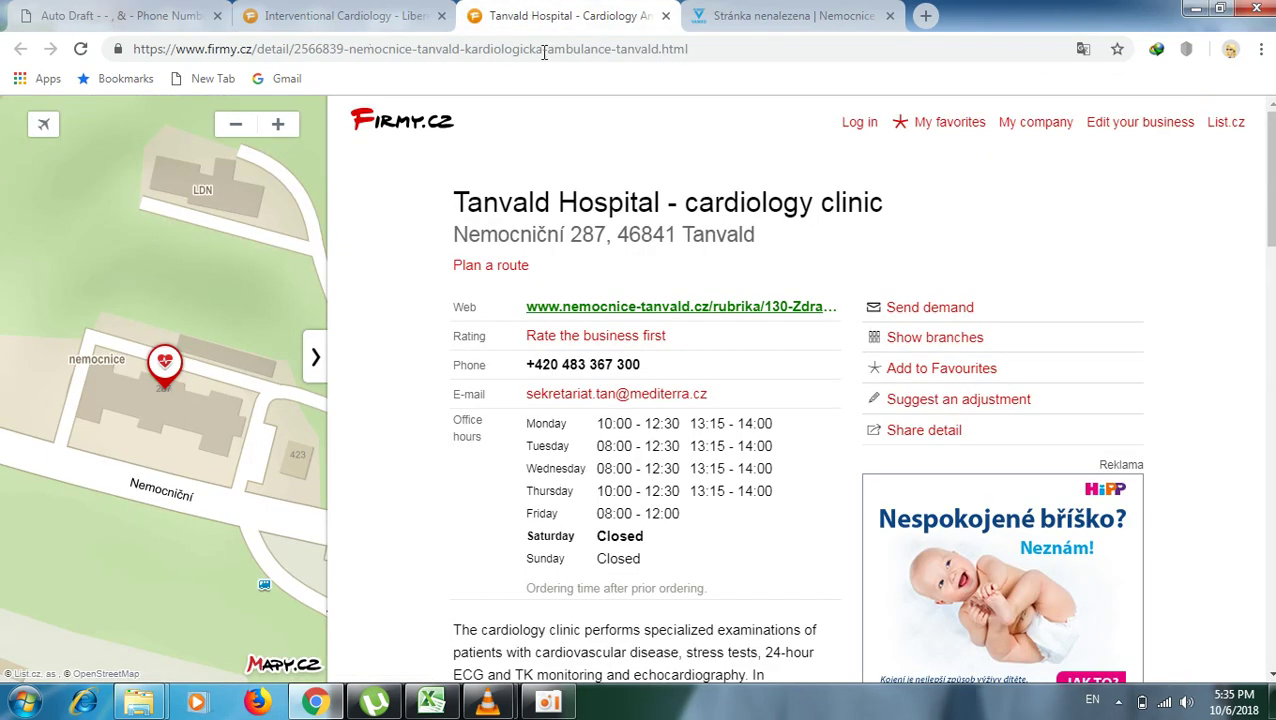
scroll(798, 512, "down", 8)
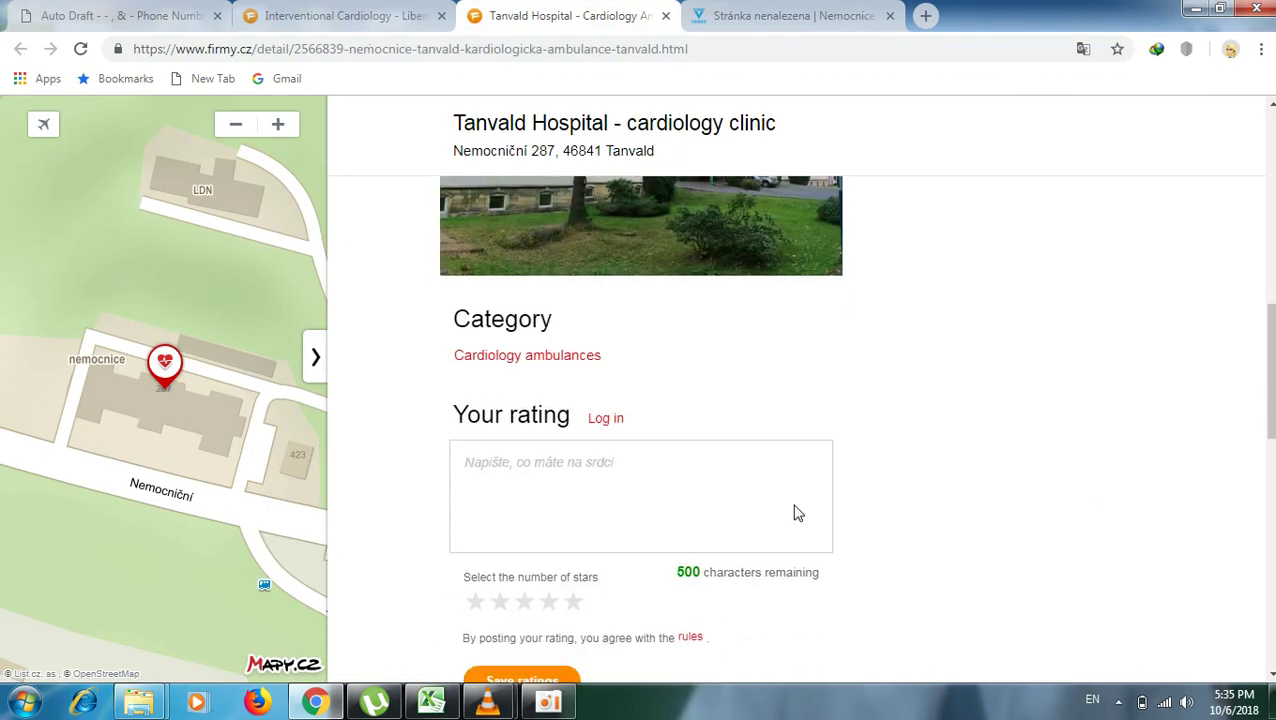
scroll(670, 414, "up", 8)
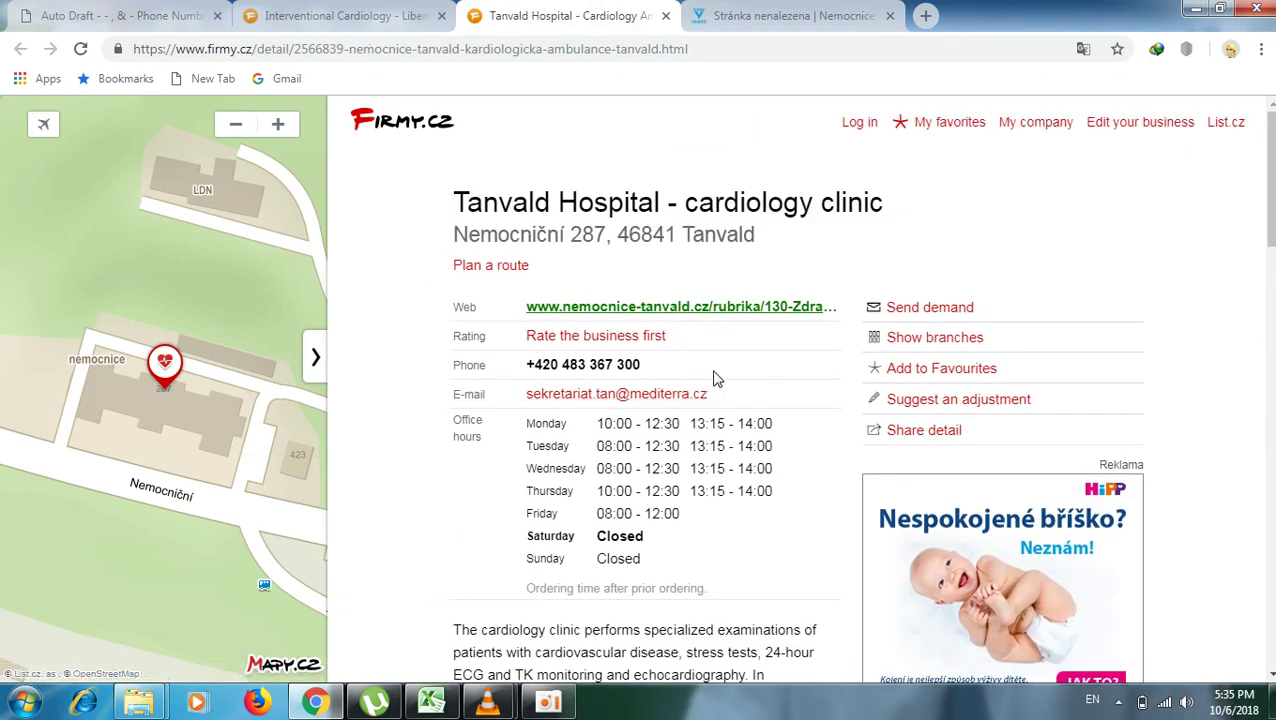
left_click(110, 18)
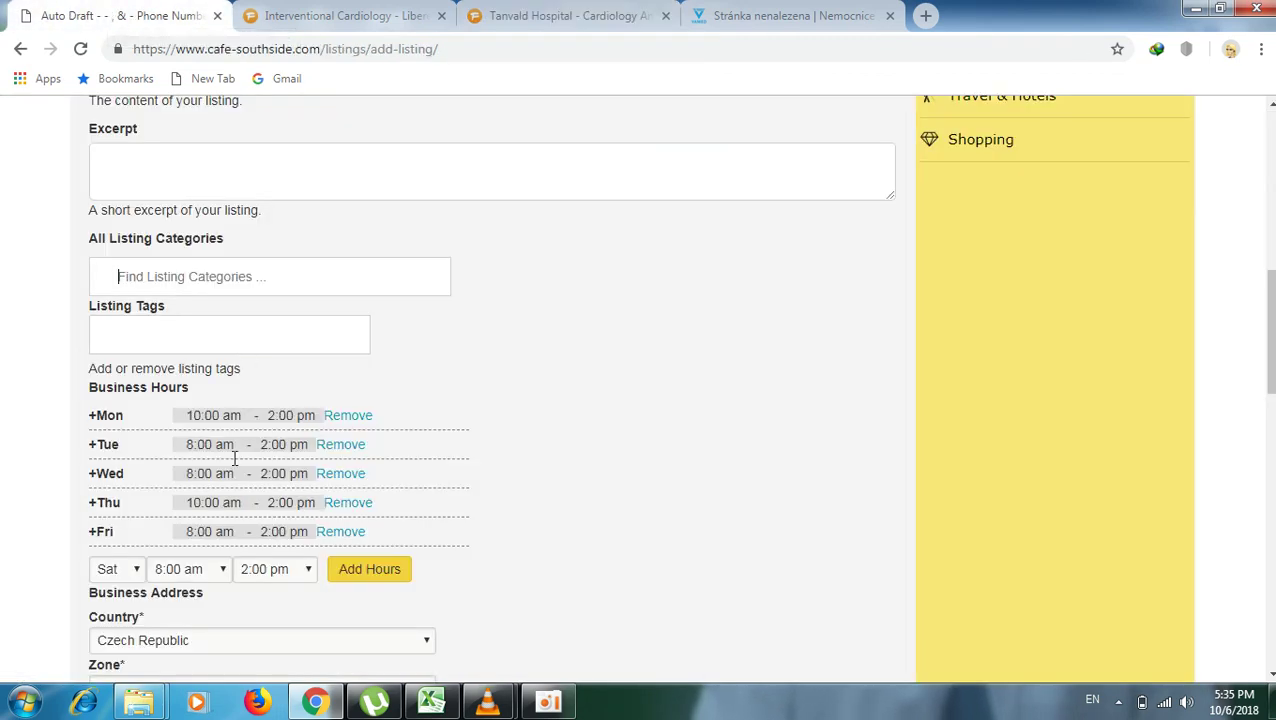
left_click(120, 277)
type("card")
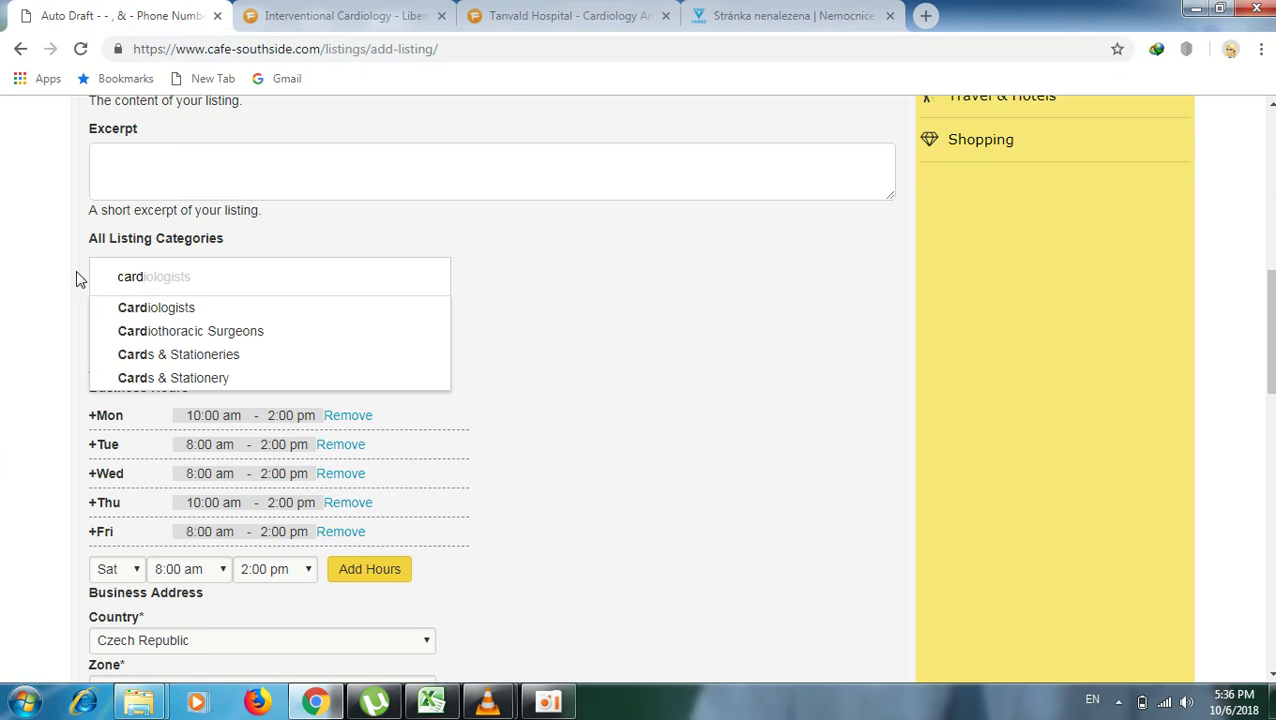
left_click(152, 308)
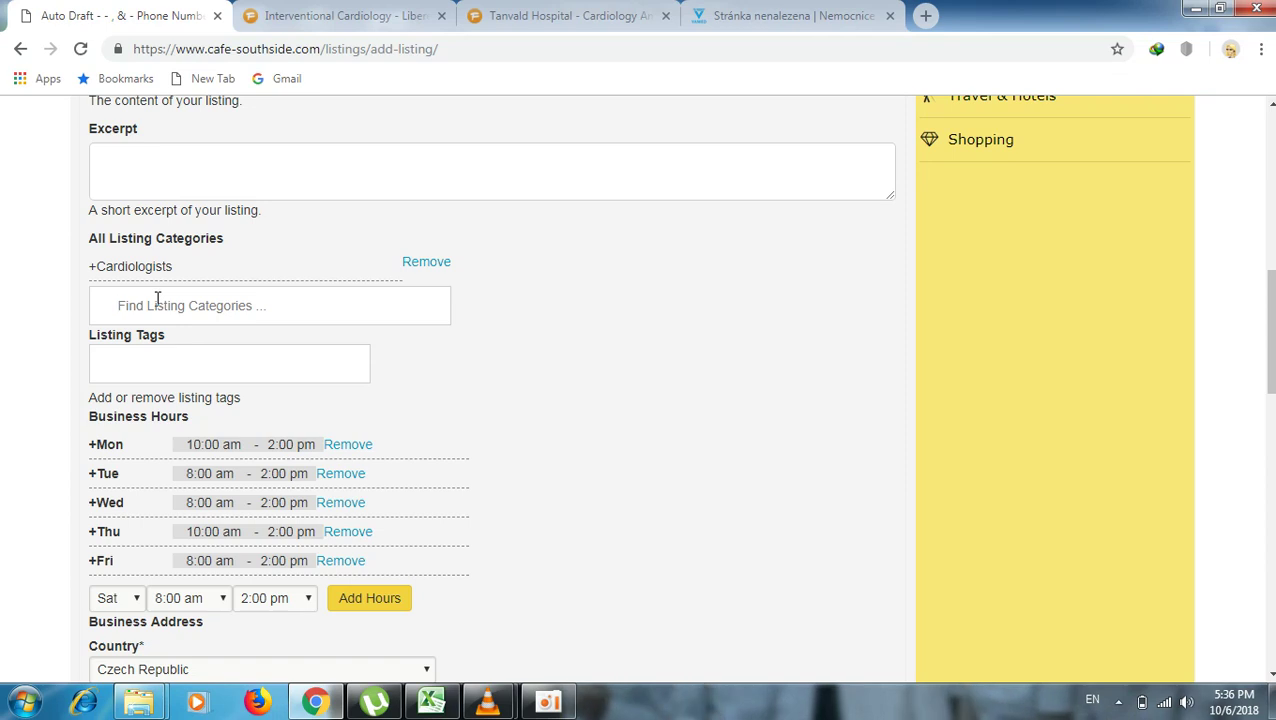
Add Hospitals and Department Stores to the listing's categories.
type("ho")
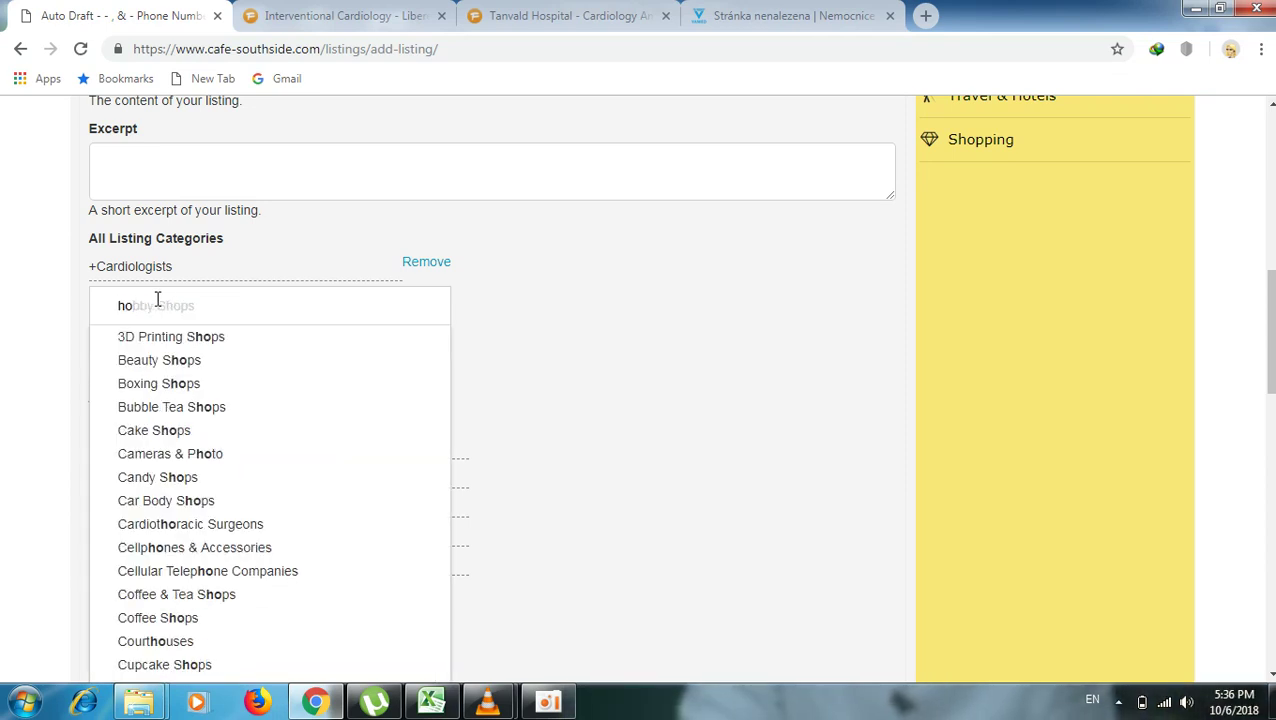
type("s")
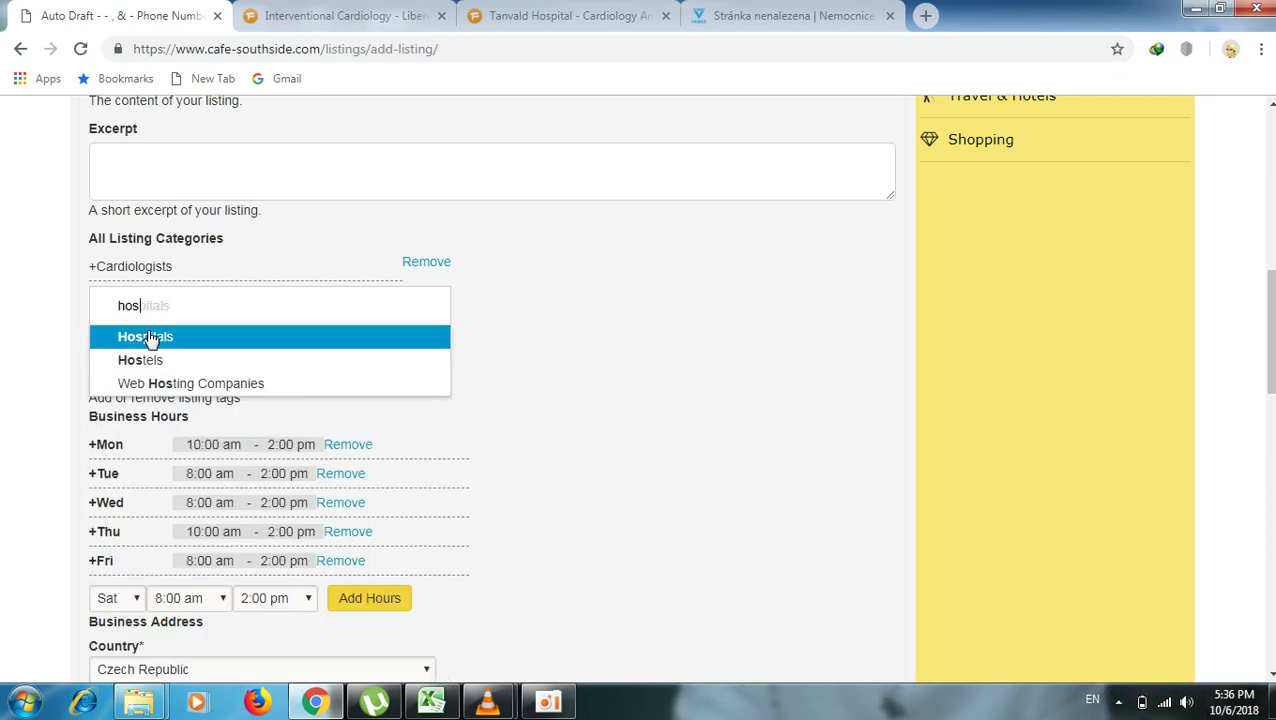
left_click(150, 337)
left_click(150, 325)
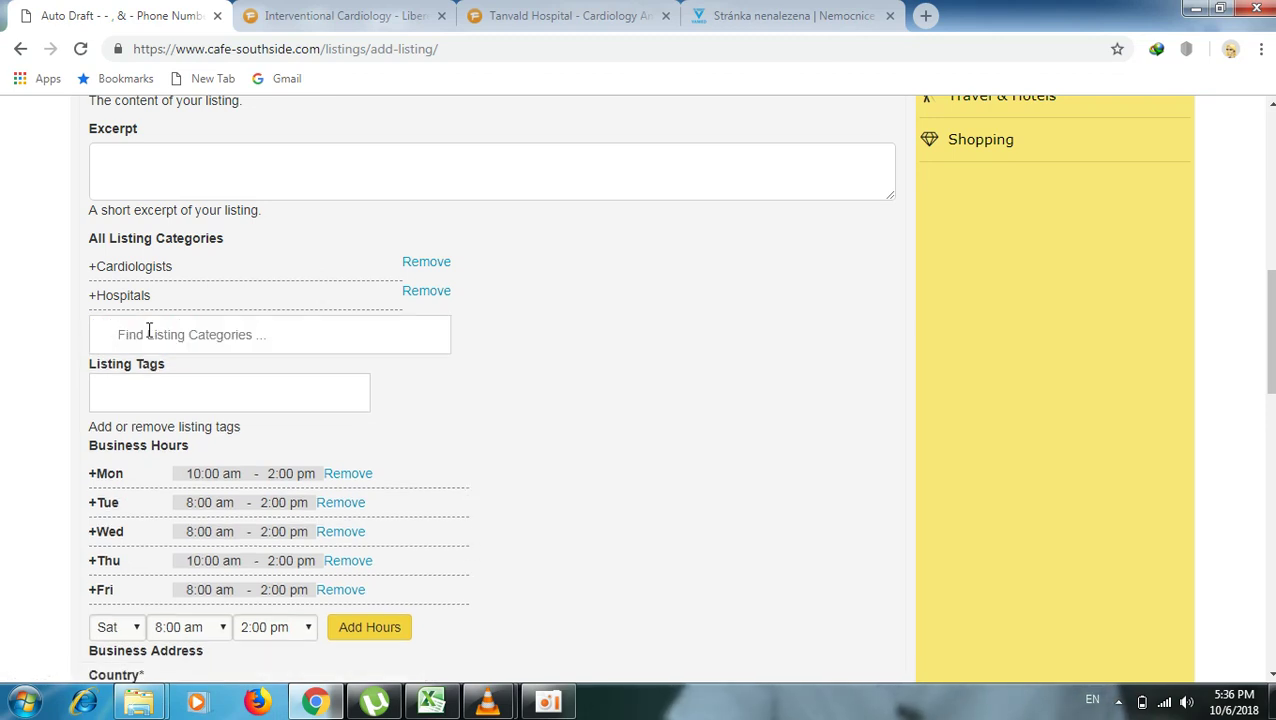
type("dep")
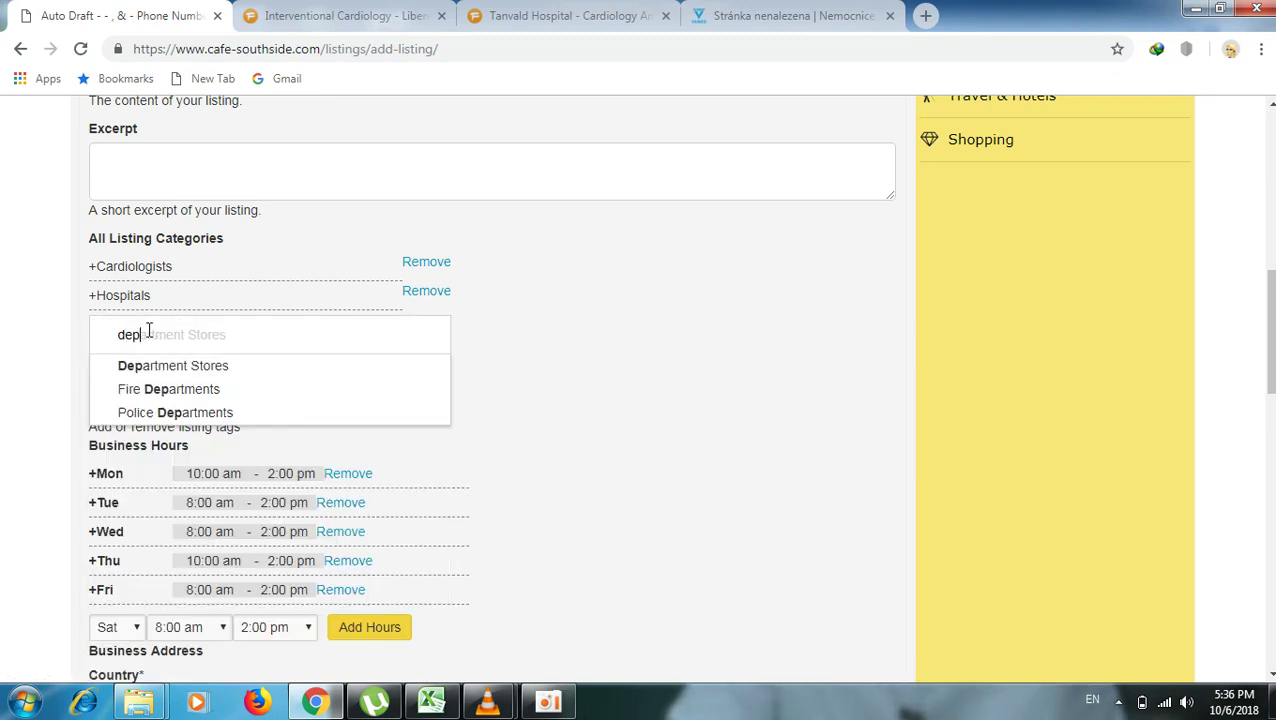
left_click(176, 366)
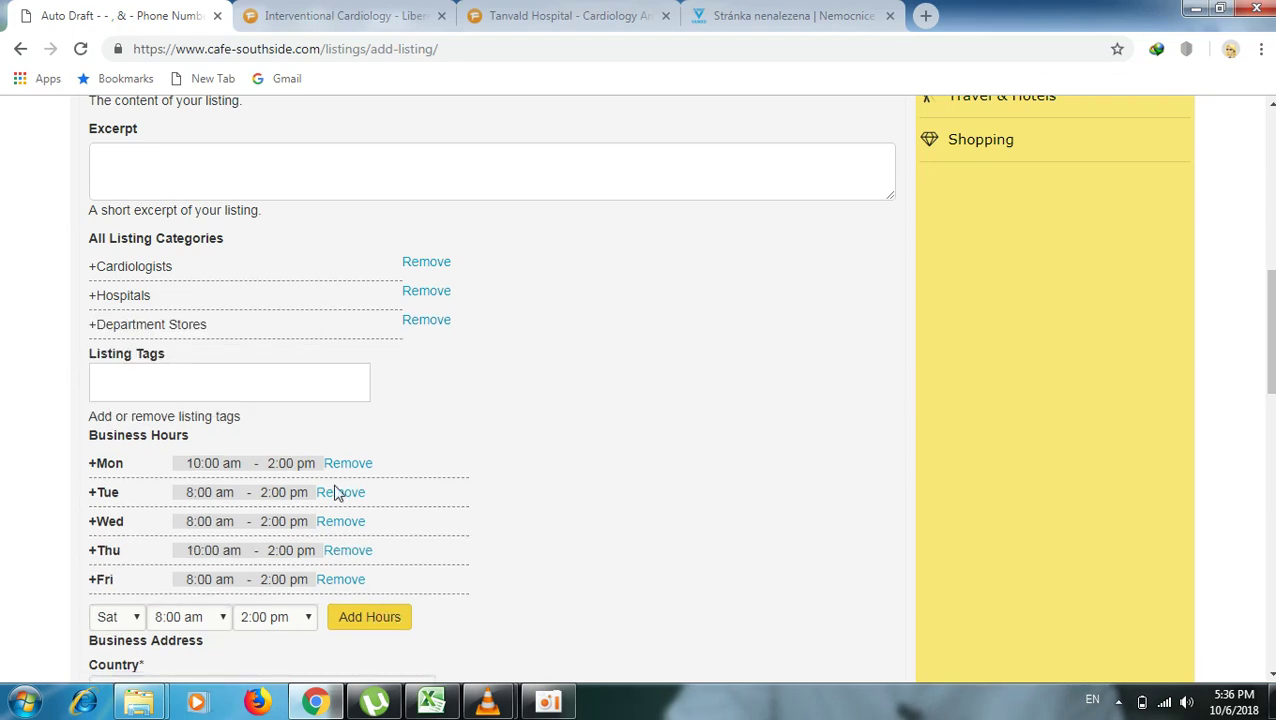
Copy the clinic's web address text from its Firmy.cz page.
scroll(379, 505, "up", 6)
scroll(379, 505, "up", 1)
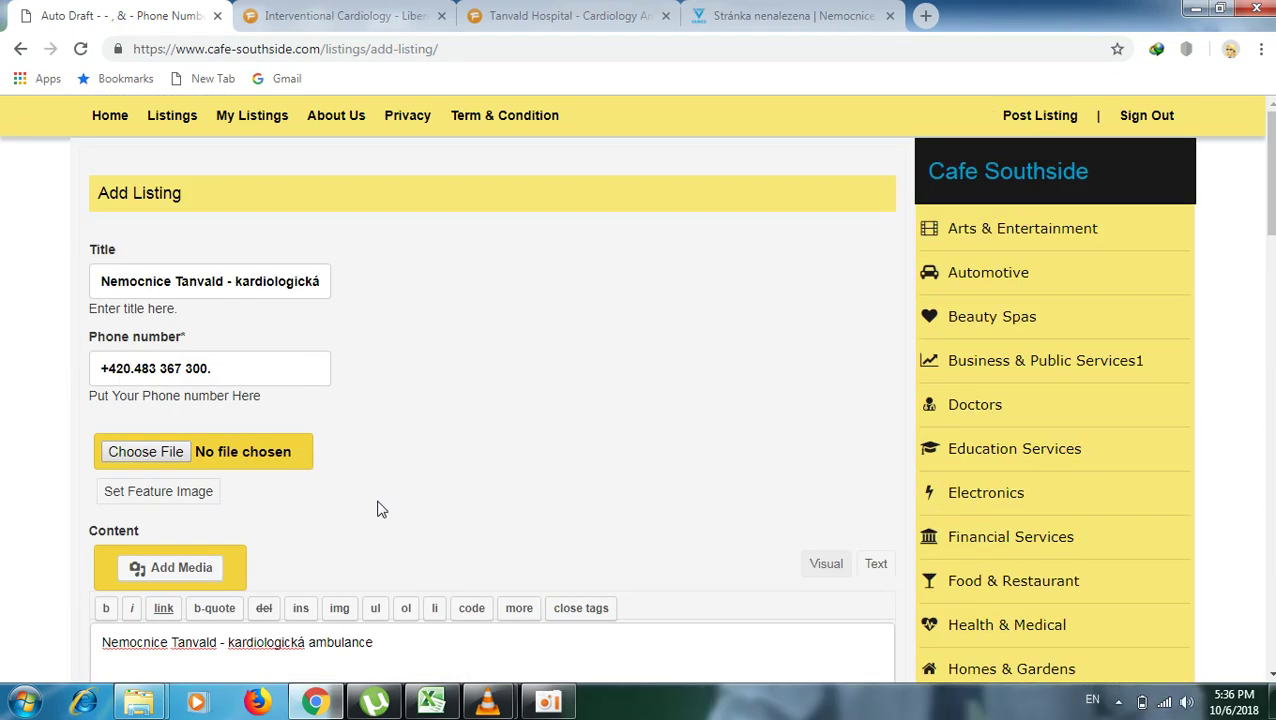
left_click(575, 16)
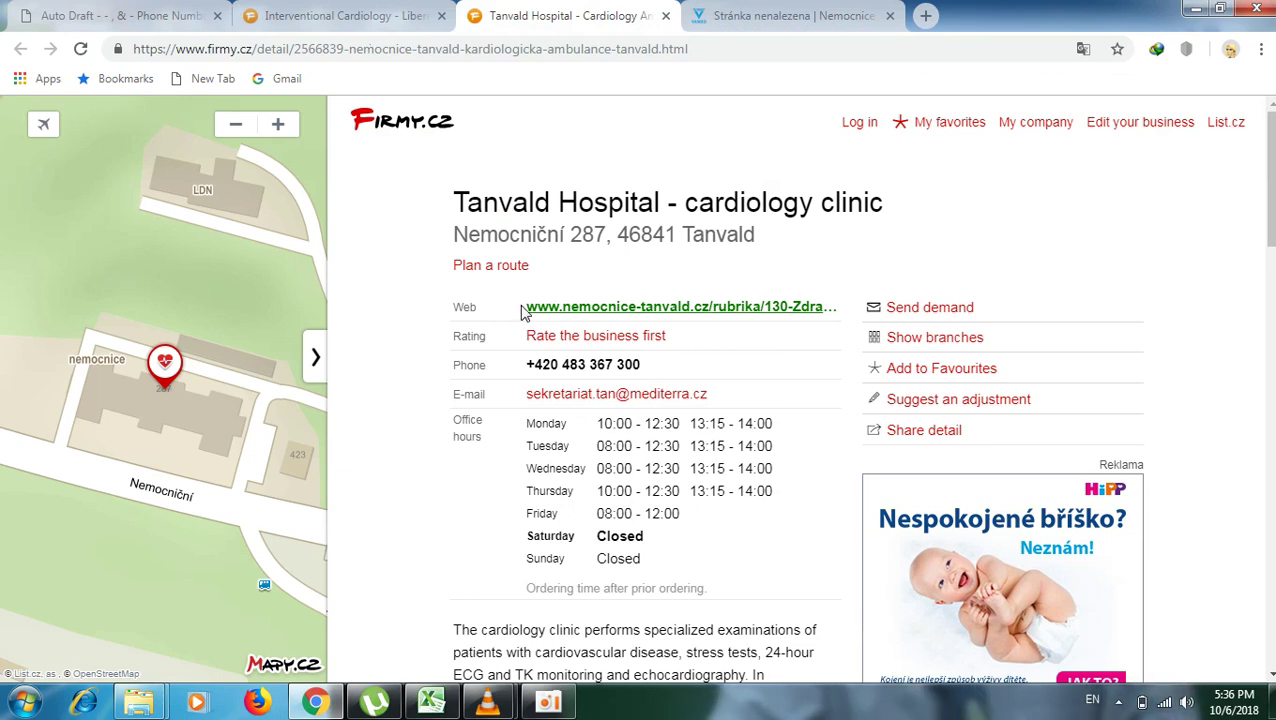
left_click_drag(521, 312, 824, 308)
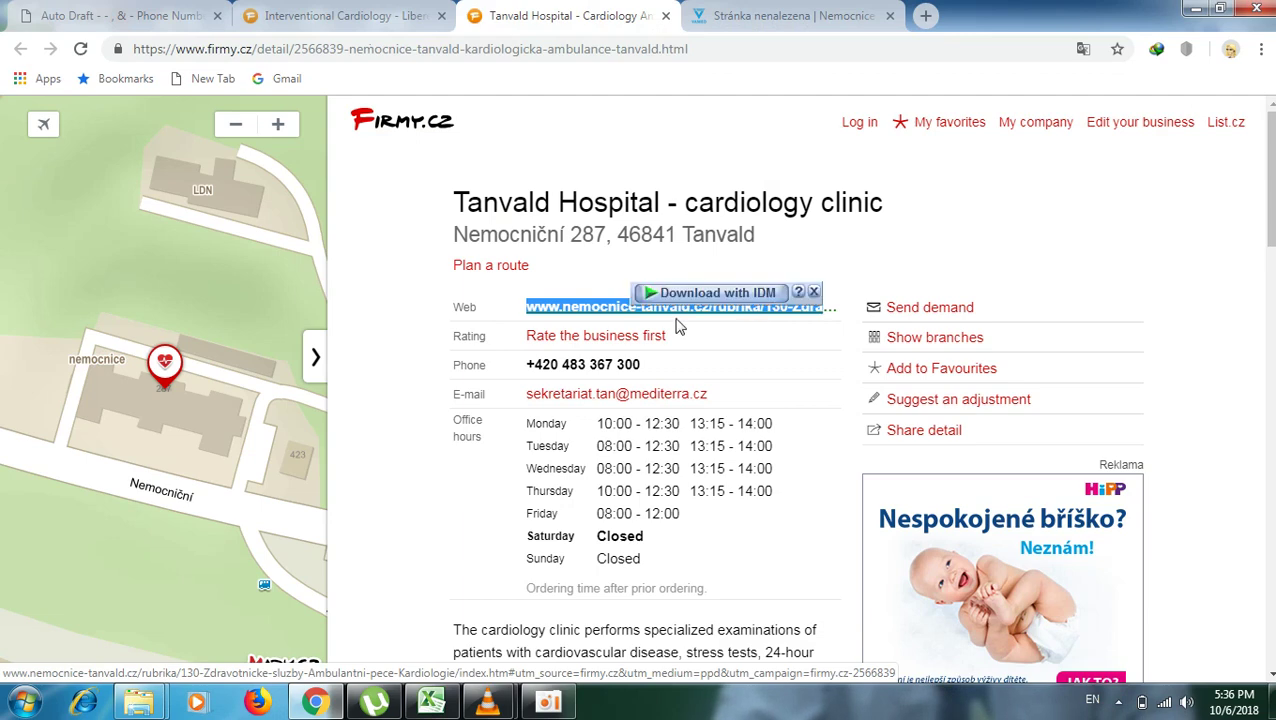
right_click(602, 310)
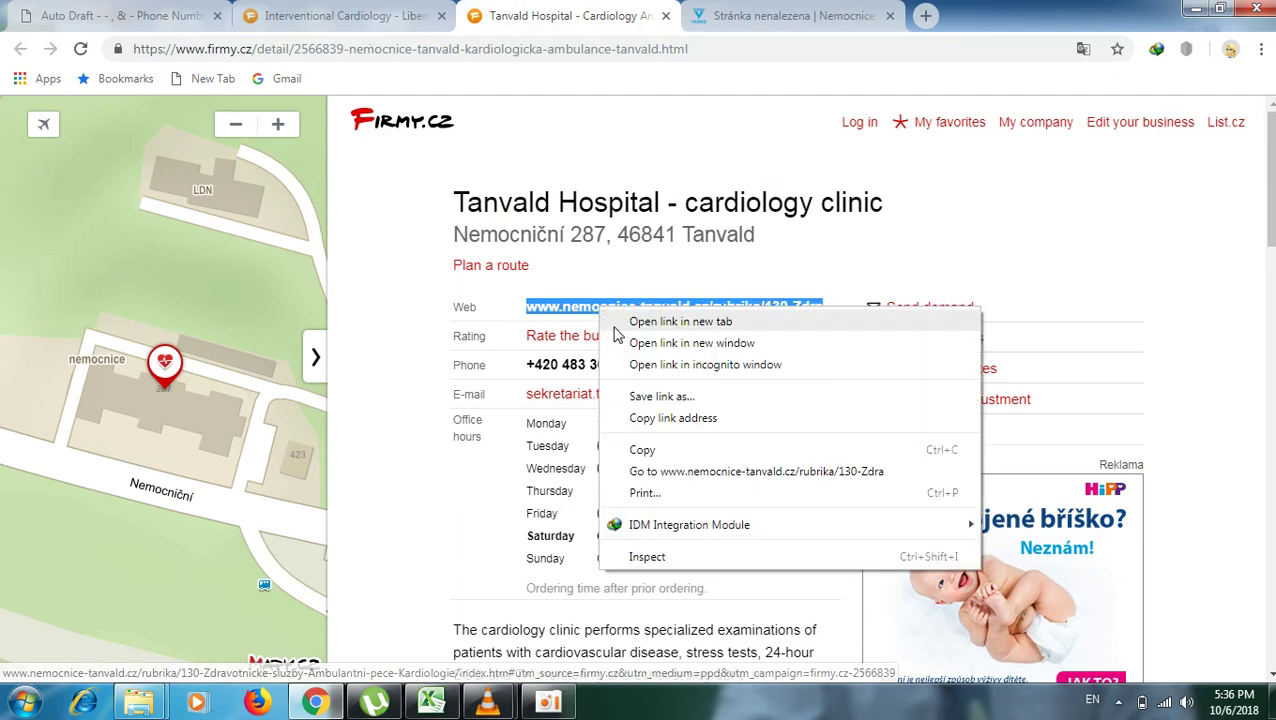
left_click(640, 456)
Translate the Nemocnice Tanvald website page into English and save its header image as PALACKEHO_MALA_SPLASH in the Telegram Desktop folder.
left_click(790, 16)
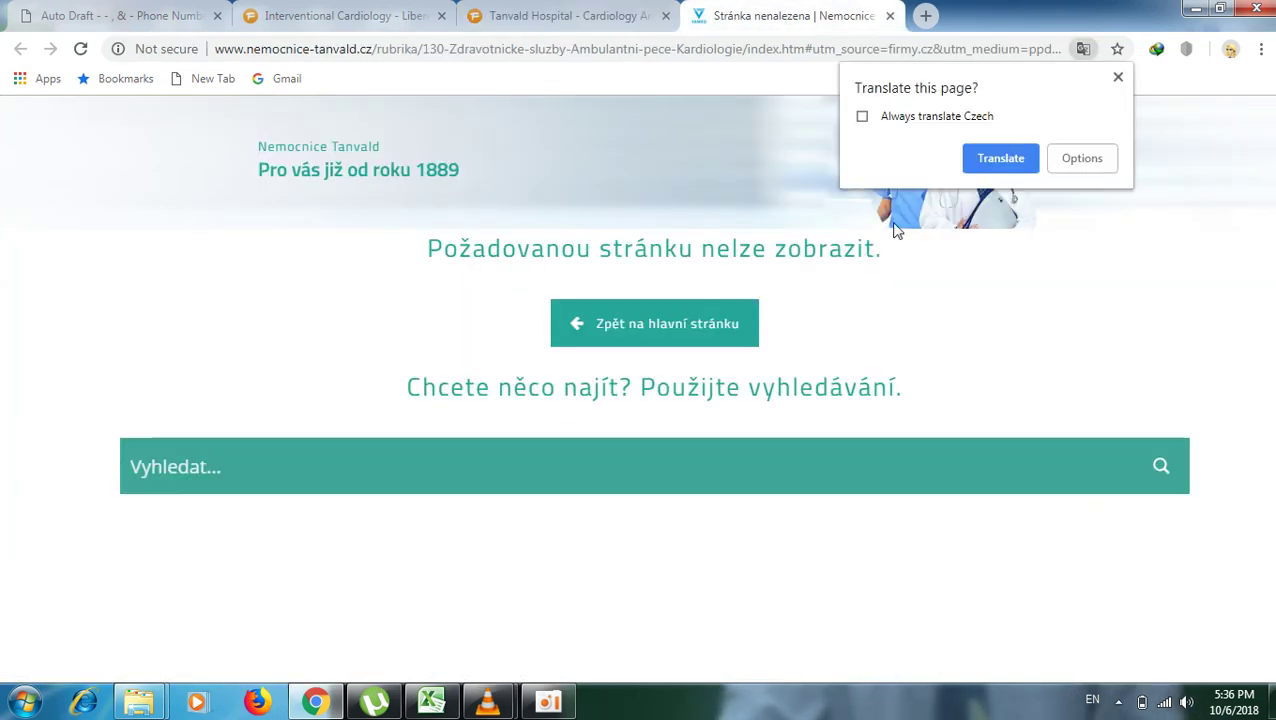
left_click(1005, 160)
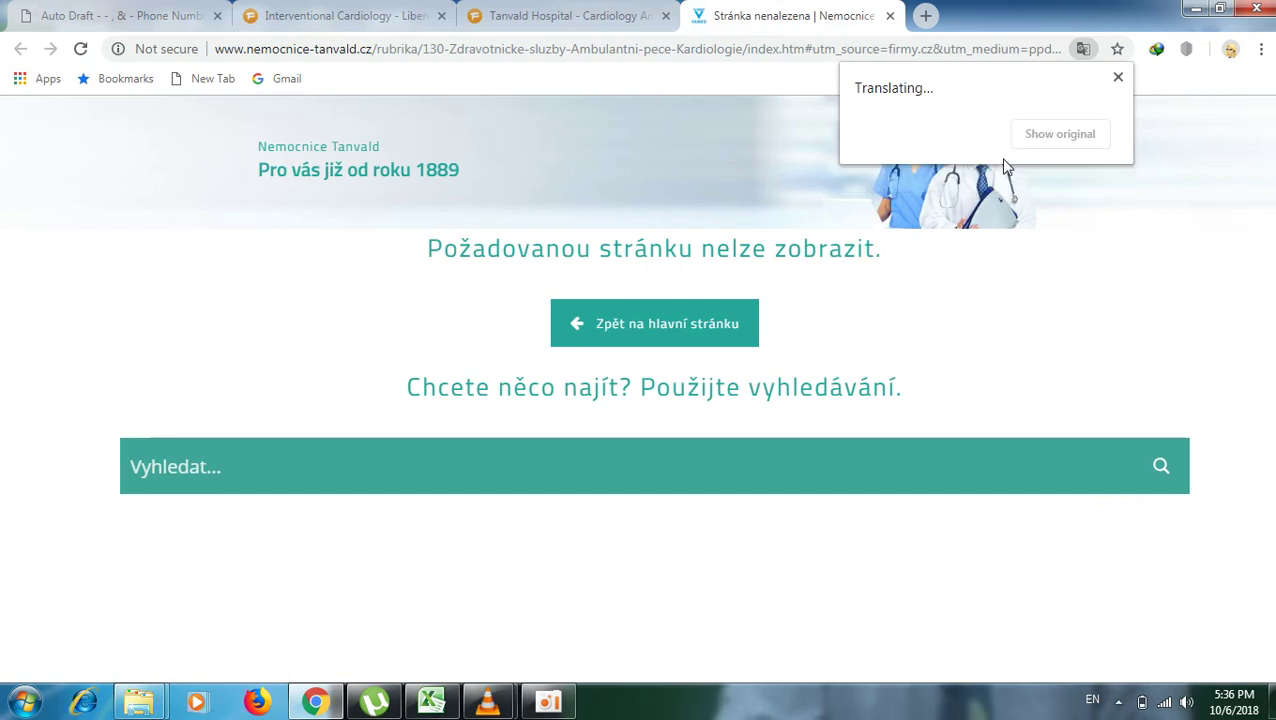
right_click(652, 120)
left_click(712, 156)
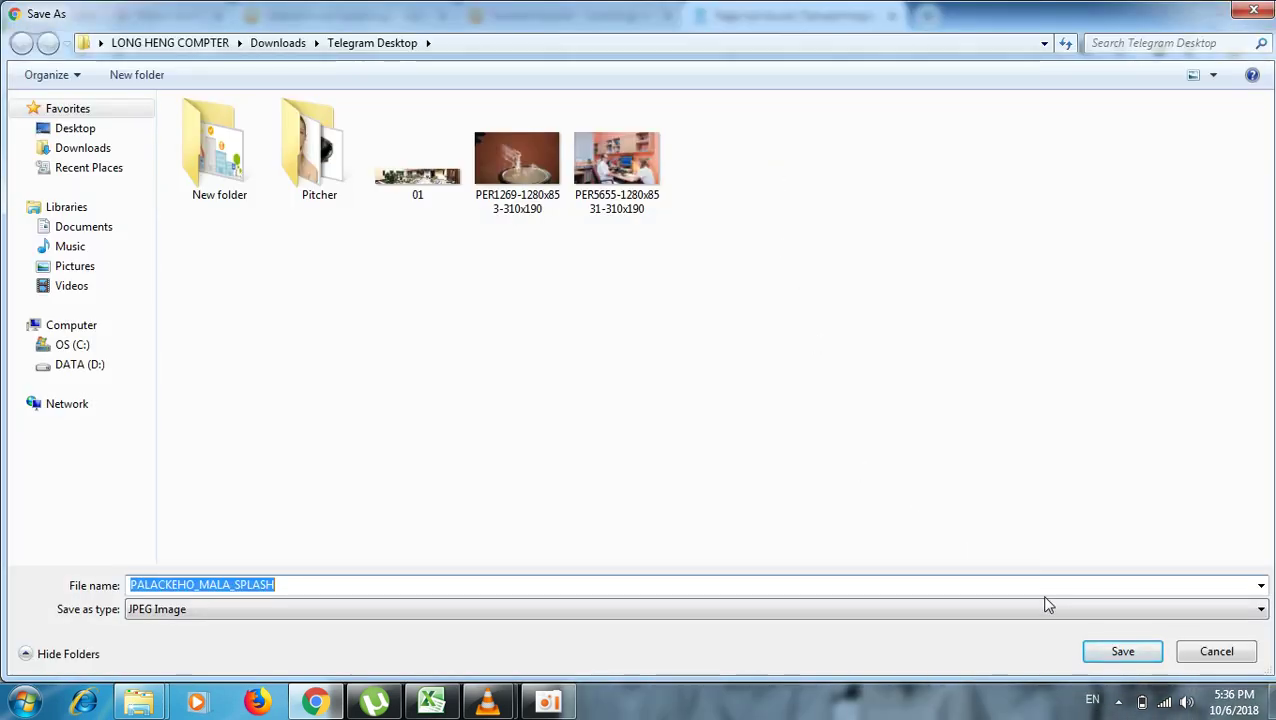
left_click(1110, 660)
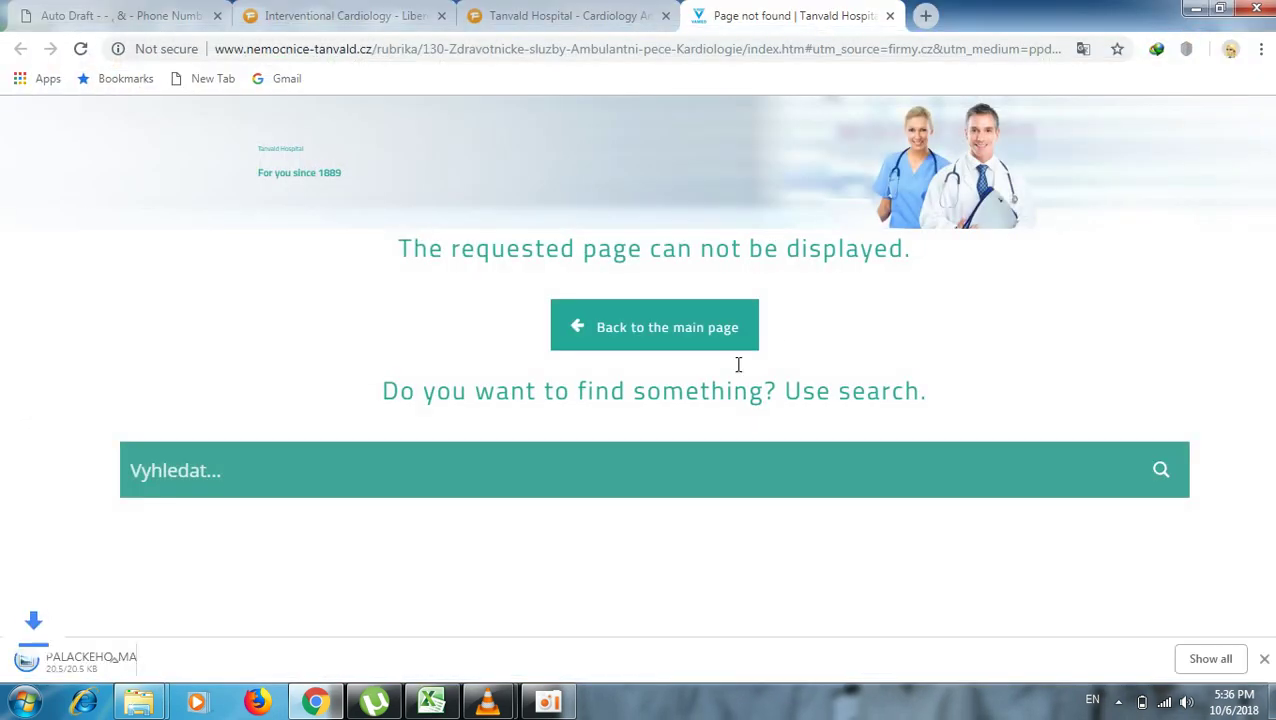
Load the hospital website's main page and attach PALACKEHO_MALA_SPLASH from the Telegram Desktop folder as the listing's feature image.
left_click(599, 343)
left_click(140, 14)
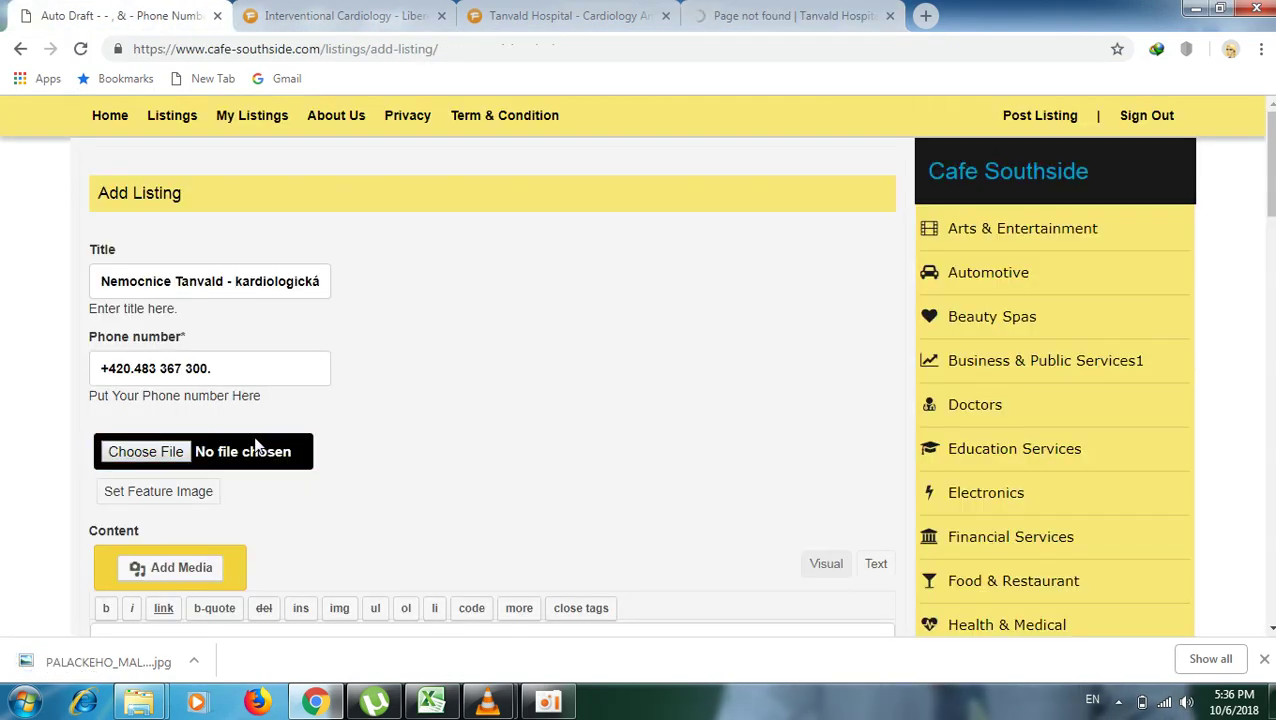
left_click(170, 451)
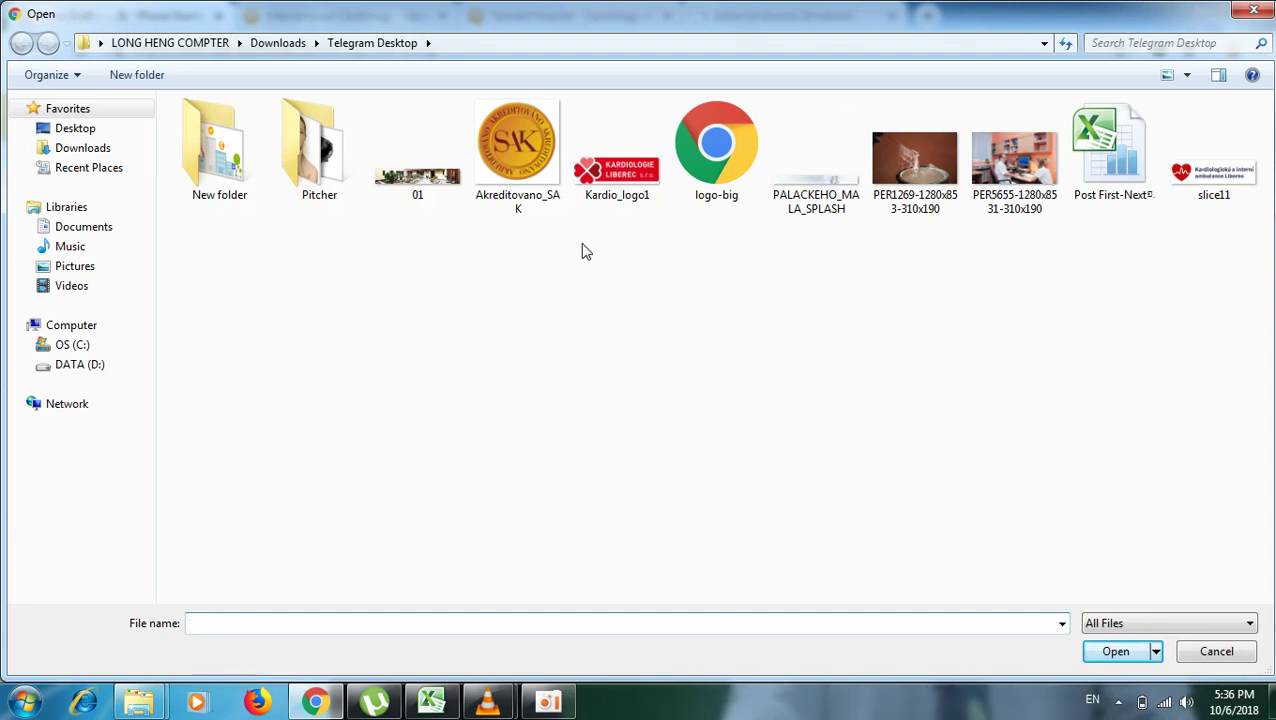
left_click(816, 190)
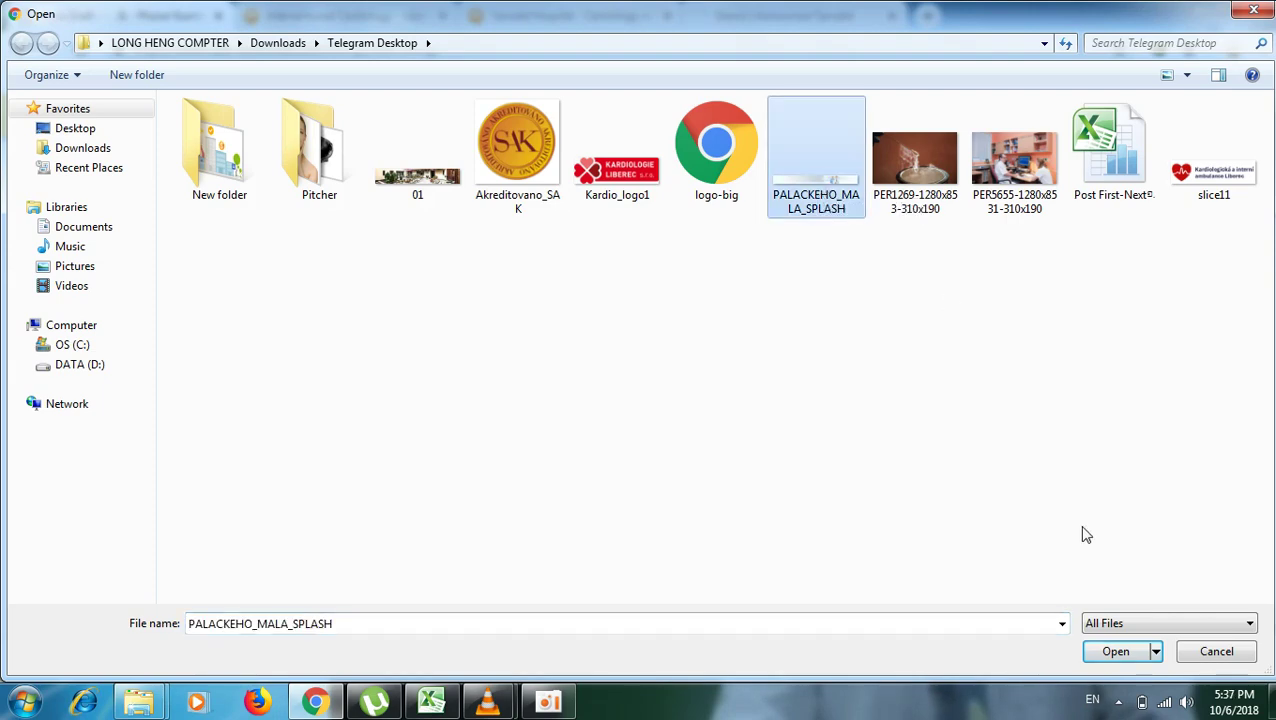
left_click(1110, 651)
scroll(661, 456, "down", 10)
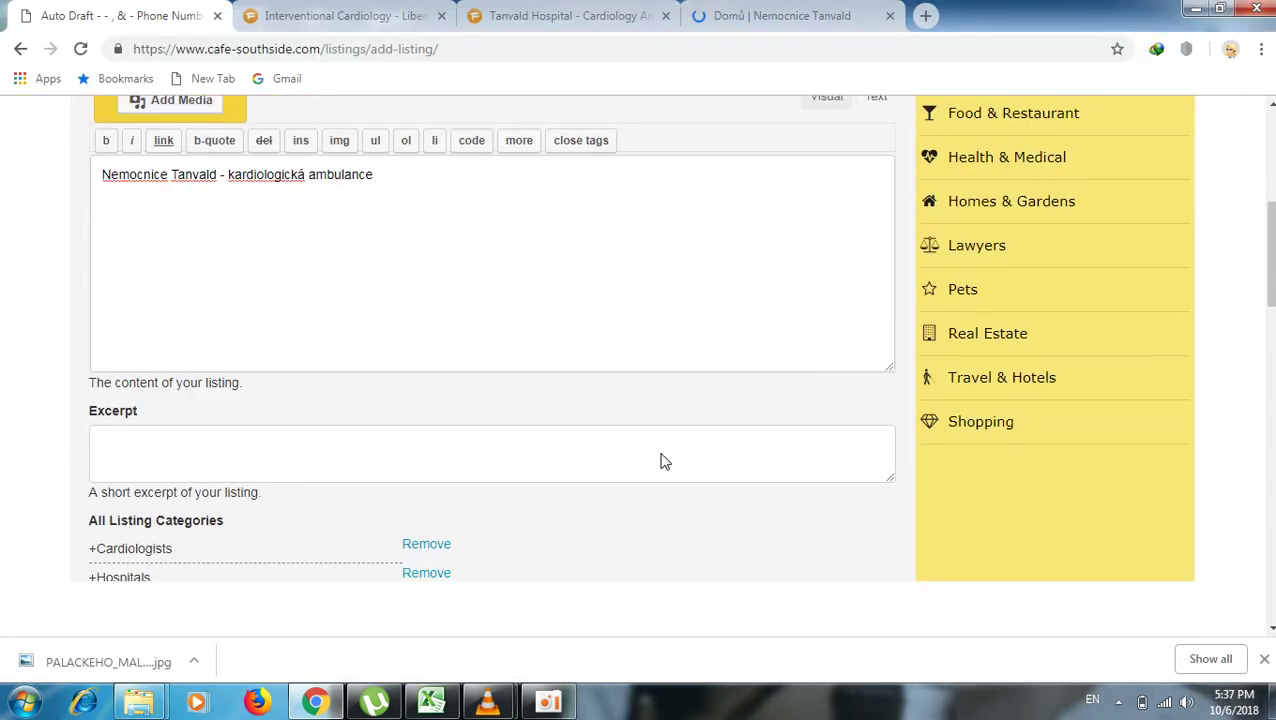
scroll(659, 450, "down", 5)
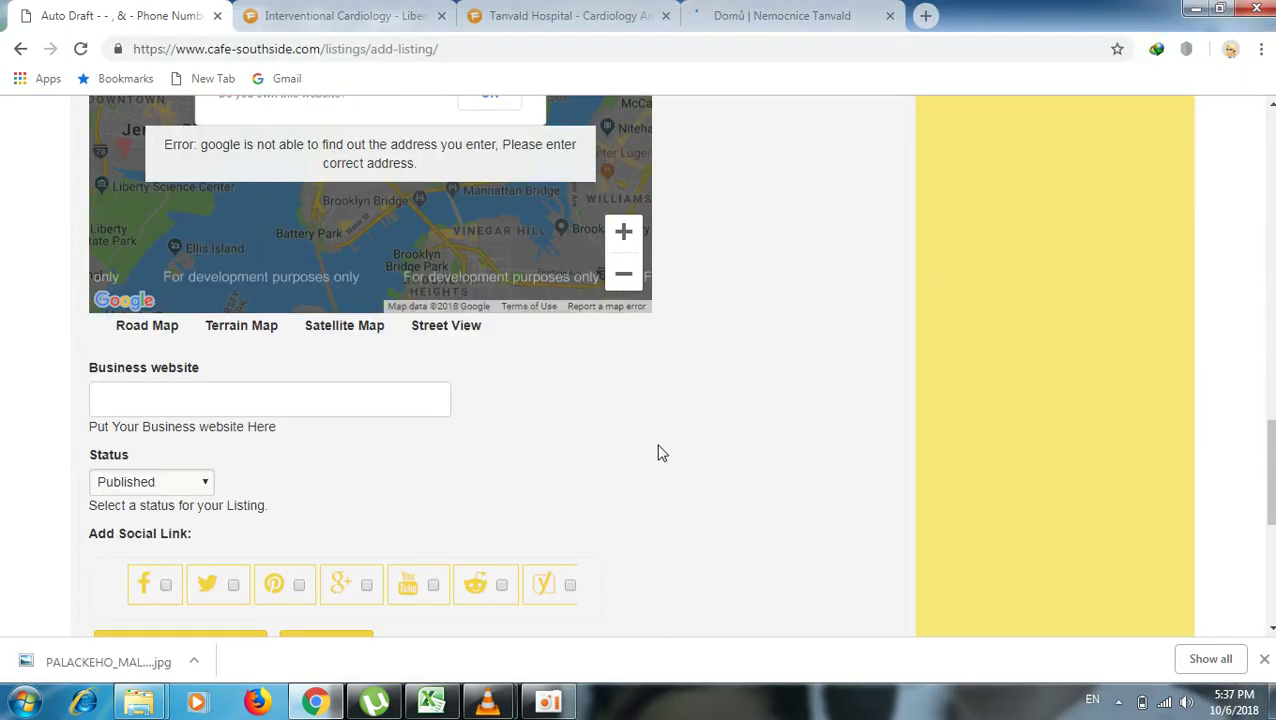
right_click(99, 395)
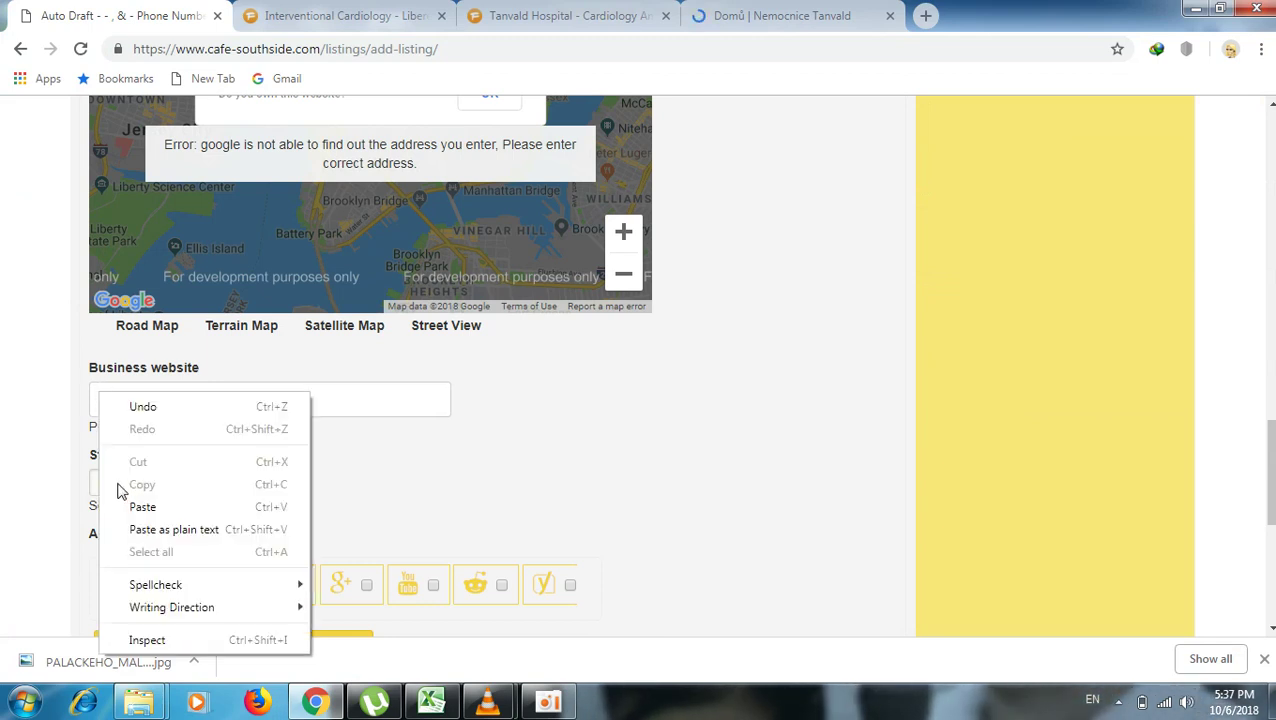
left_click(141, 507)
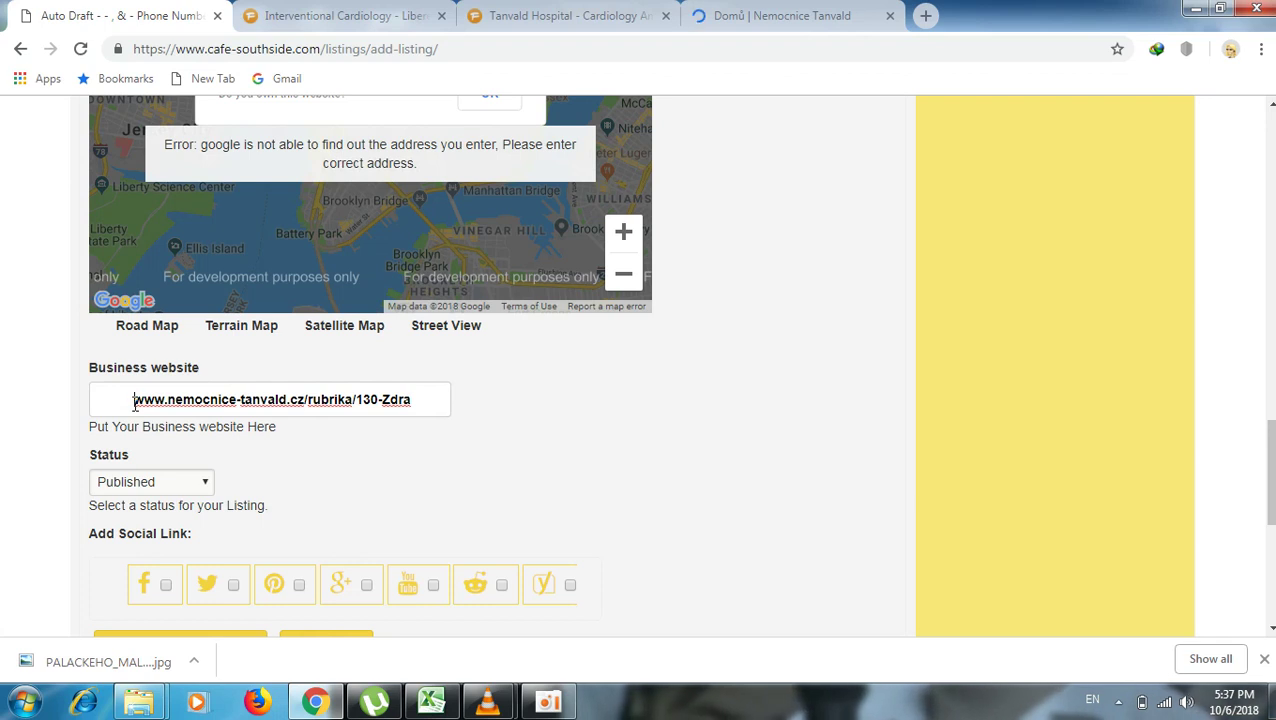
key("Delete")
key("Delete")
key("Delete")
key("Delete")
key("Delete")
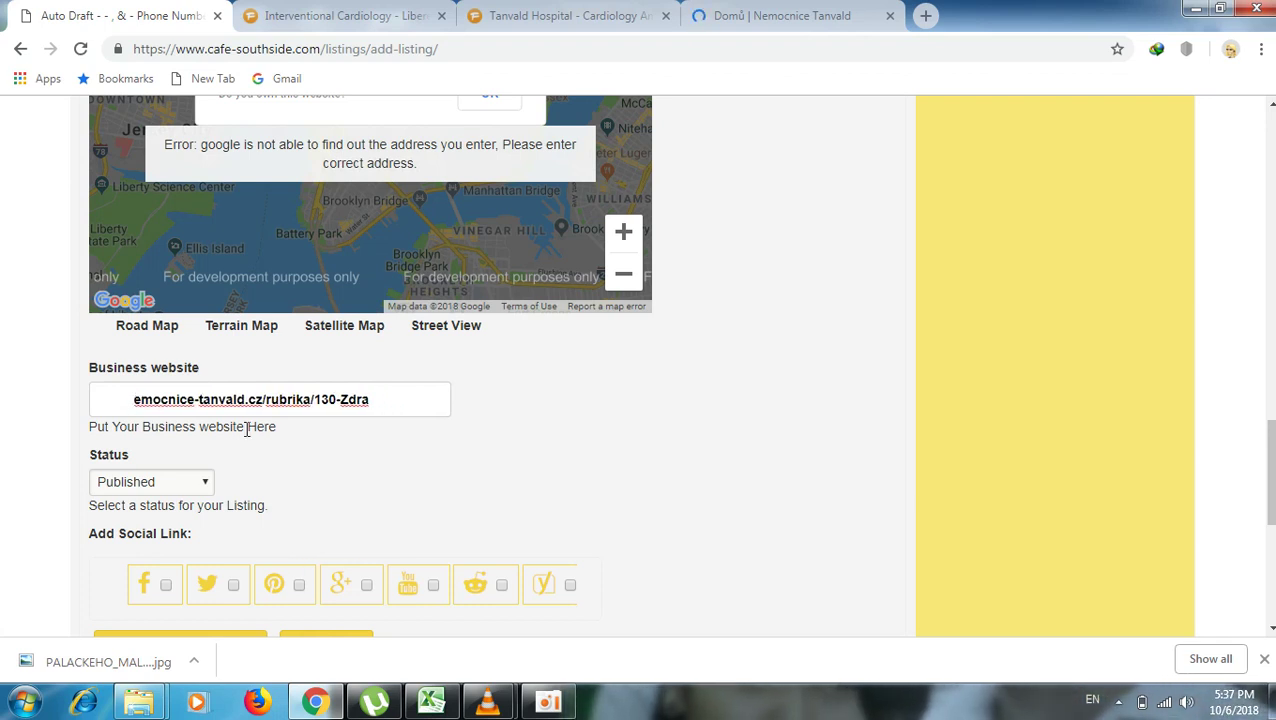
key("ctrl+z")
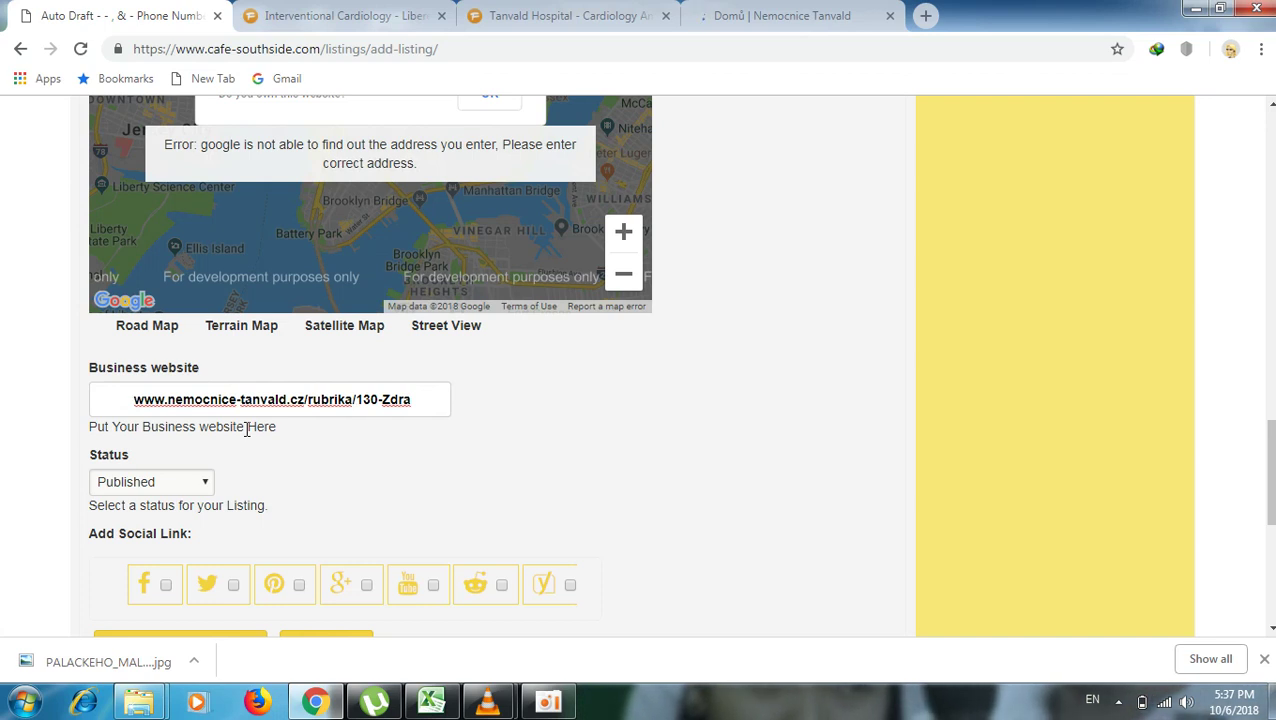
key("Delete")
key("Delete")
key("Delete")
key("Delete")
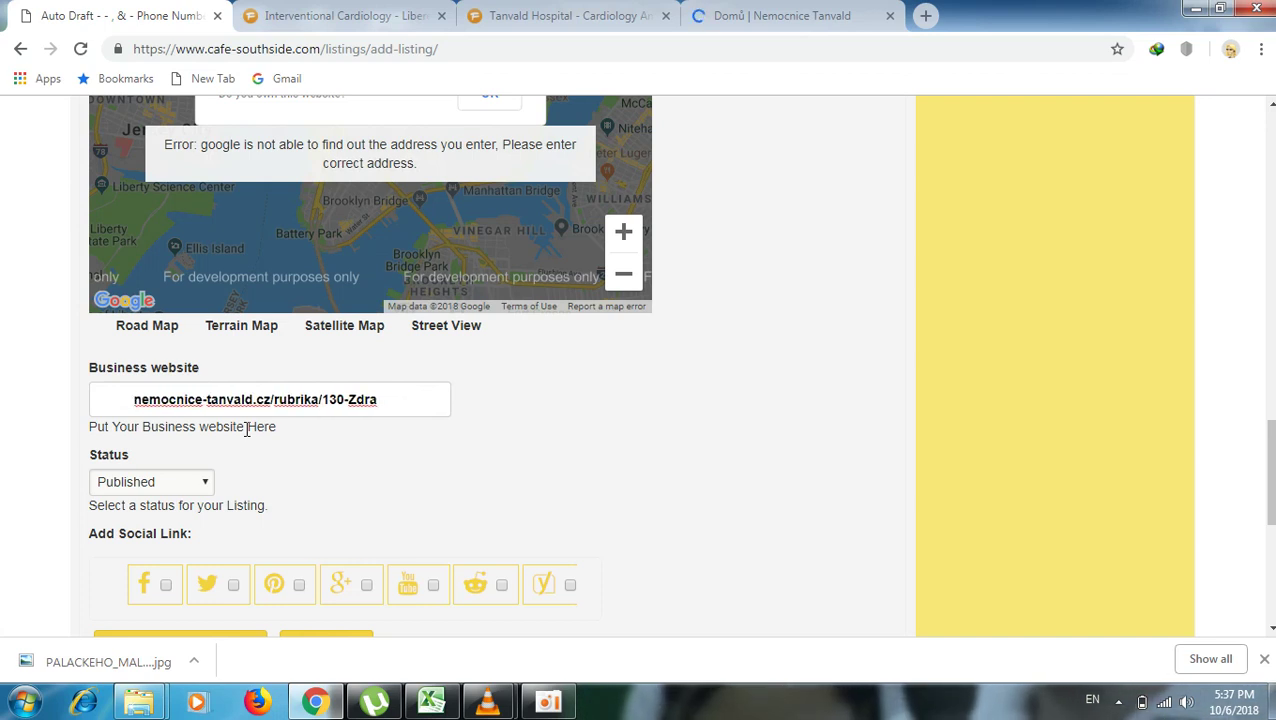
Submit the Nemocnice Tanvald listing for review, dismiss the downloads bar and check the entered title, phone number and image.
scroll(406, 540, "down", 5)
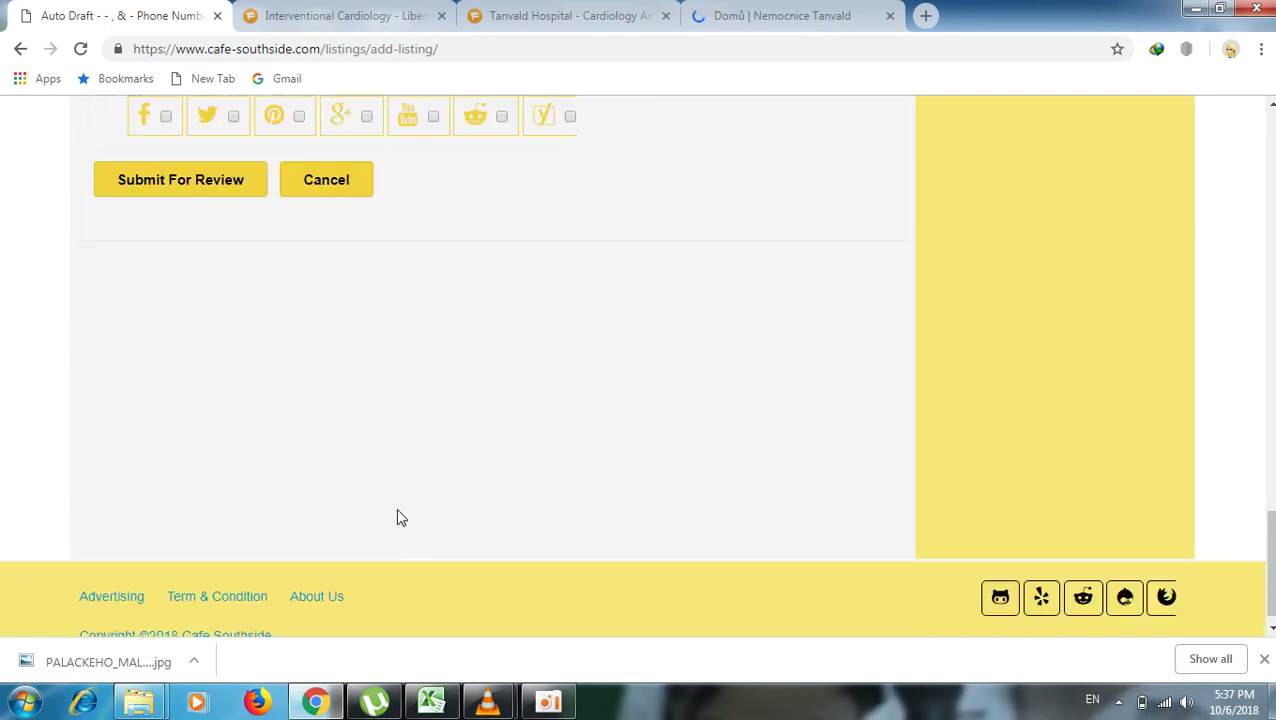
left_click(200, 182)
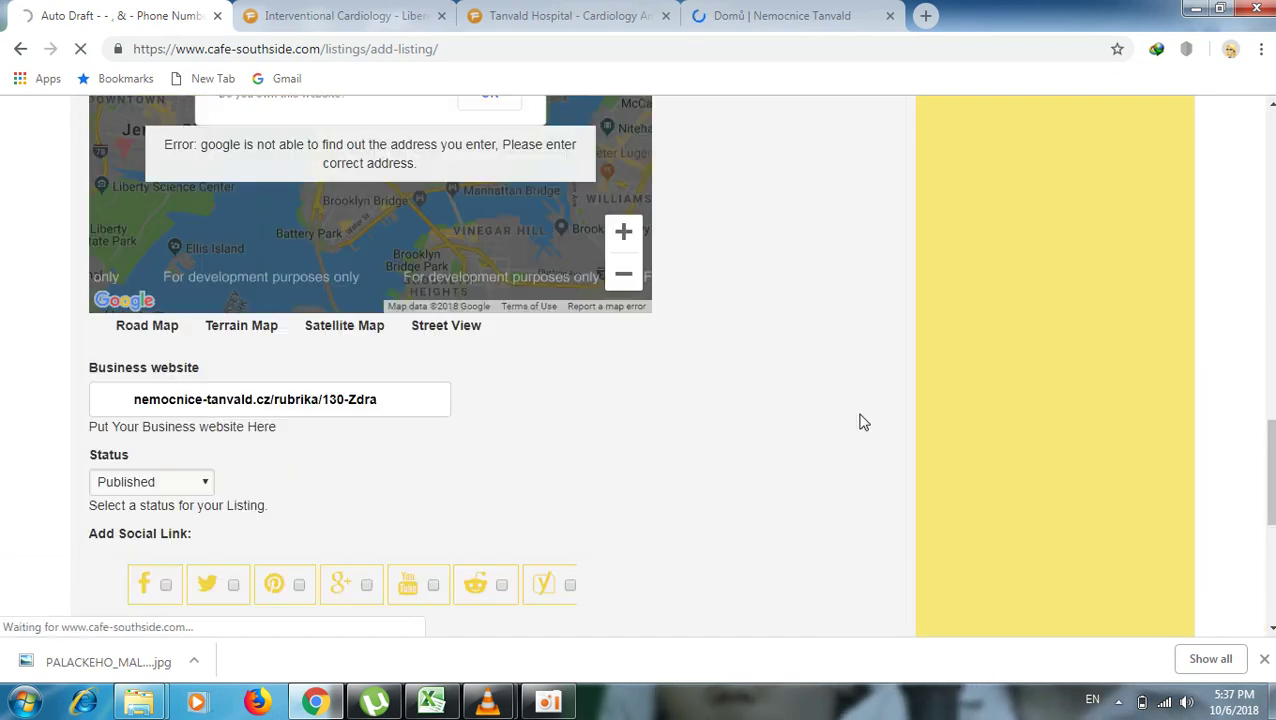
left_click(1263, 662)
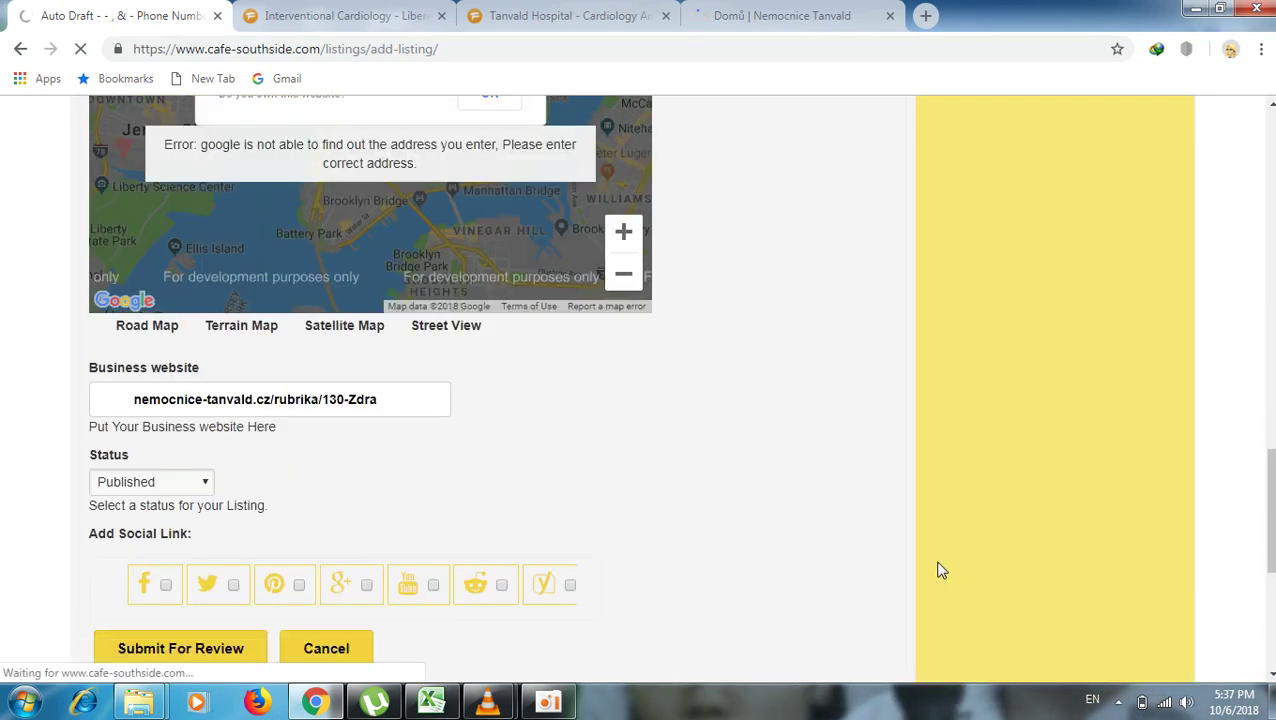
scroll(836, 555, "up", 5)
scroll(838, 555, "up", 15)
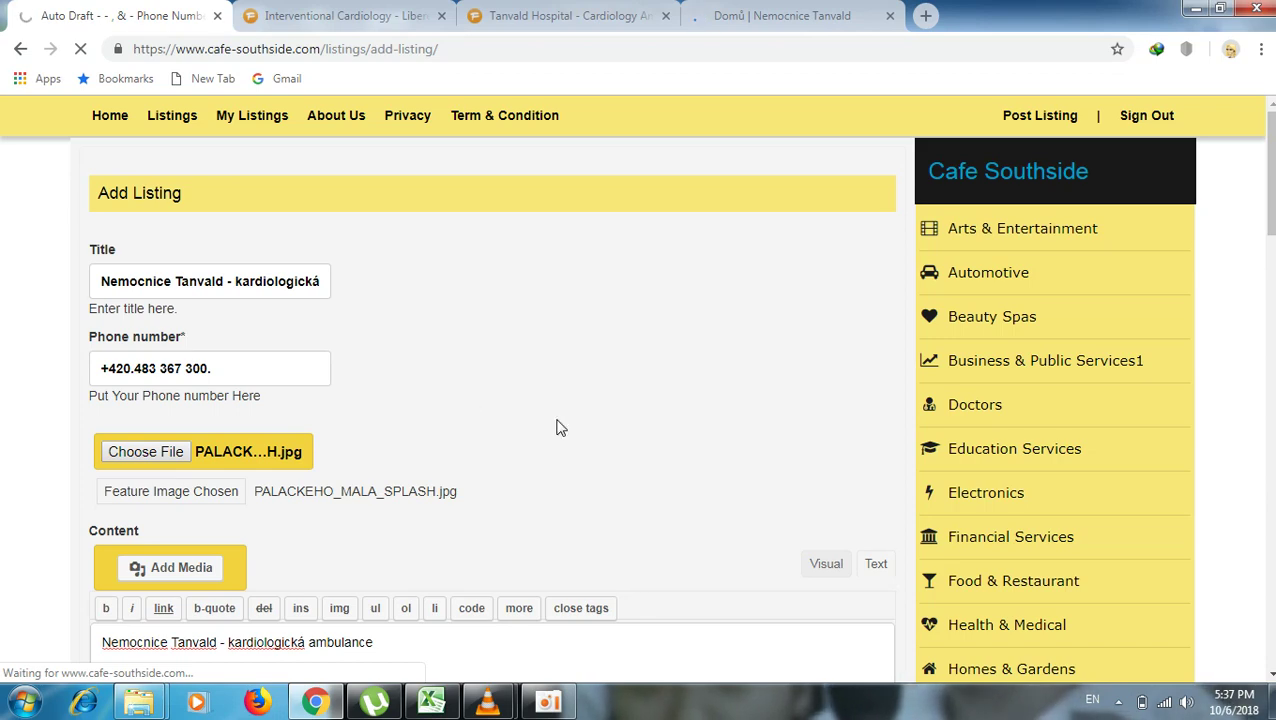
scroll(561, 430, "down", 10)
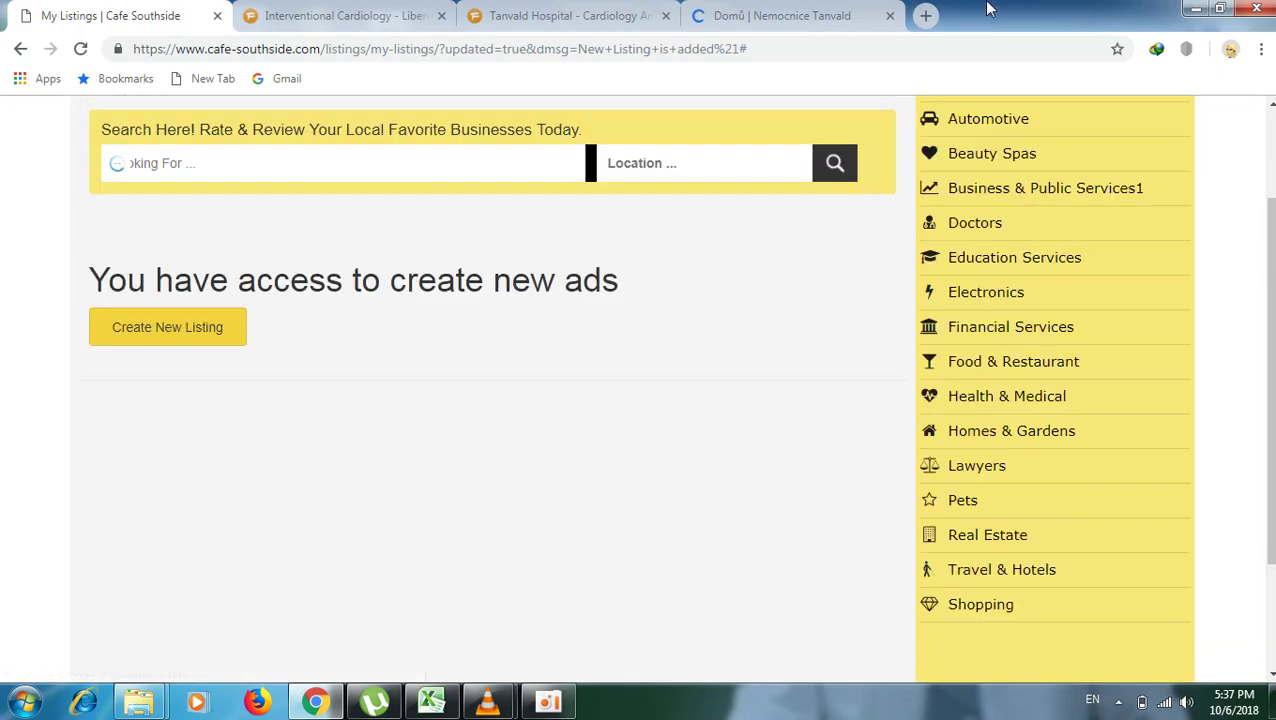
left_click(800, 8)
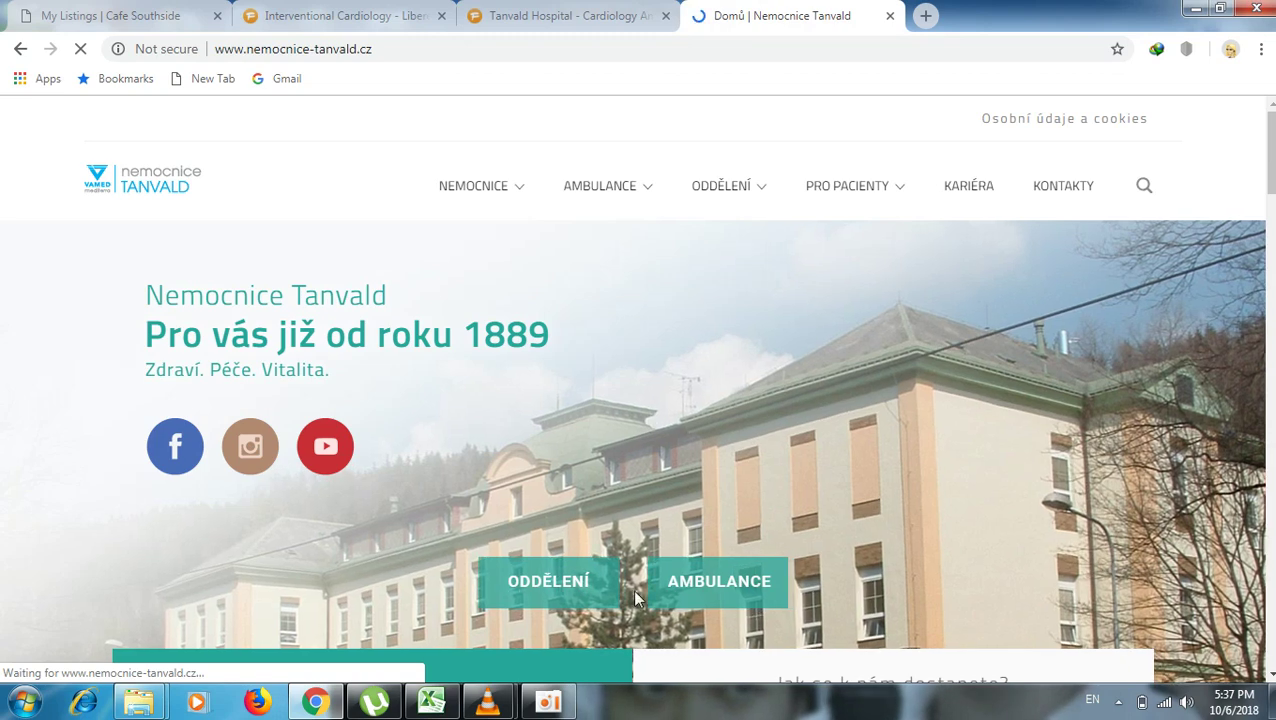
left_click(545, 703)
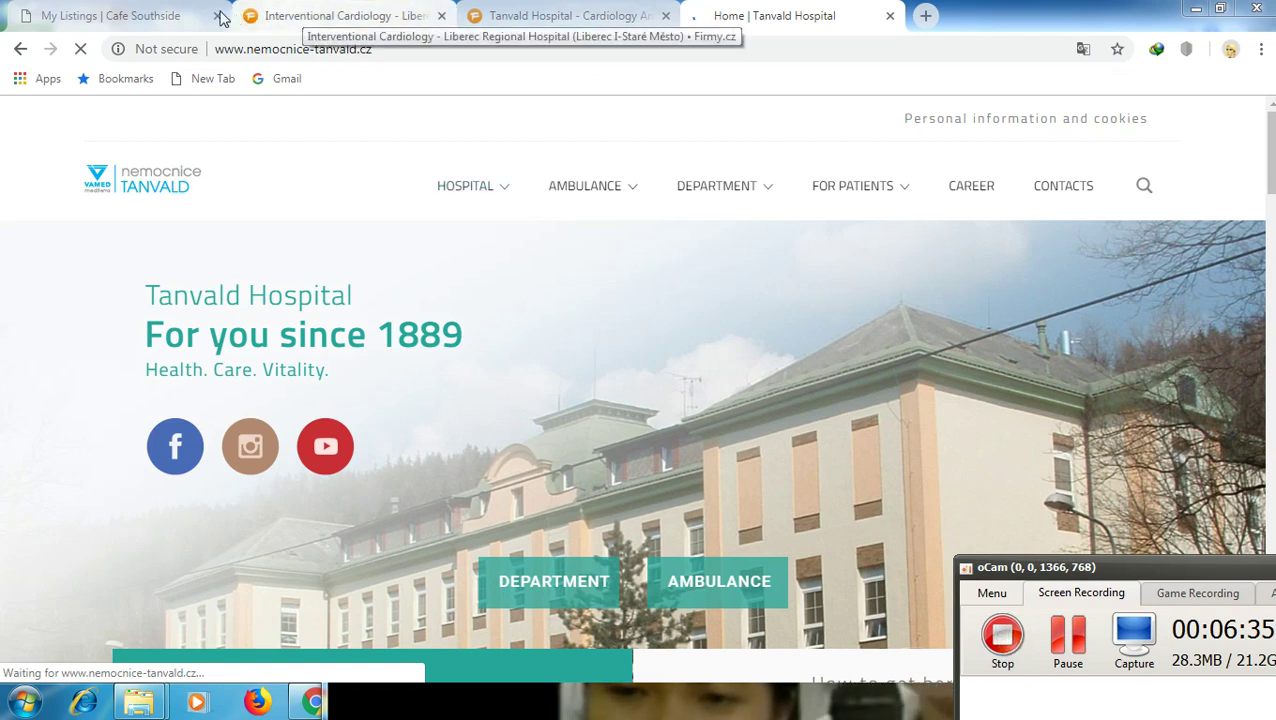
left_click(108, 15)
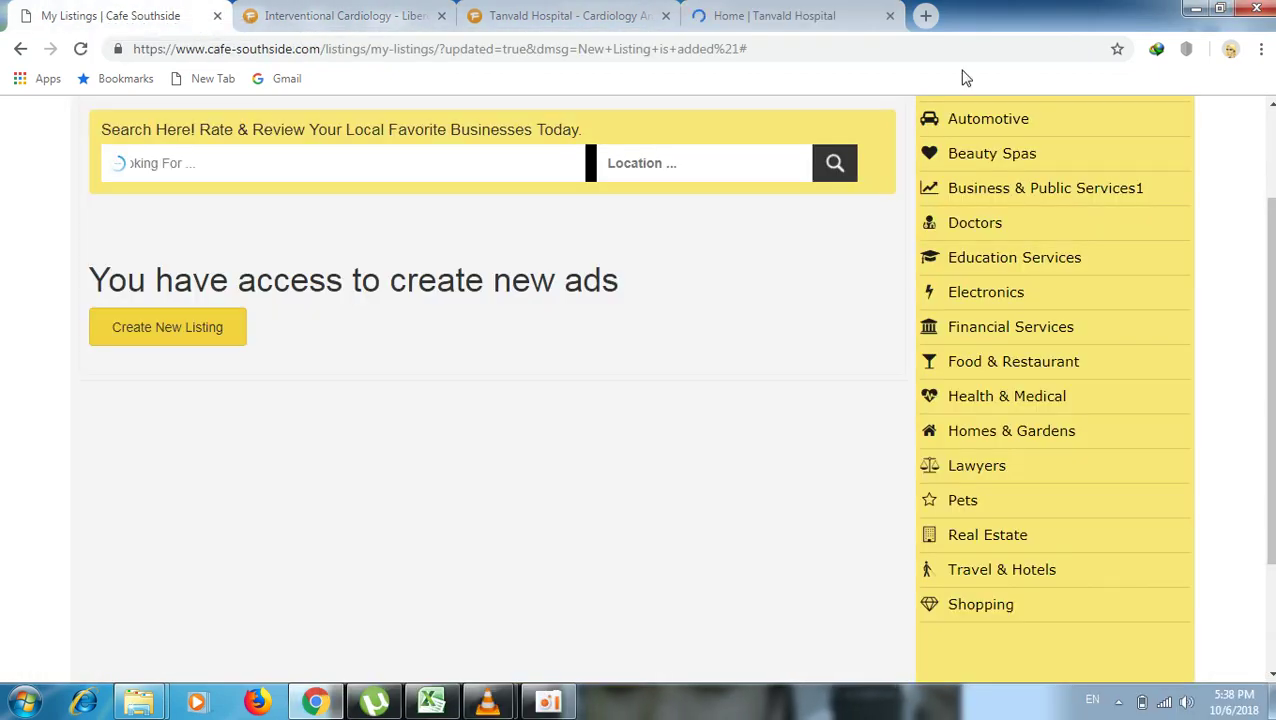
Copy the hospital's contact e-mail from the Contacts section of the Tanvald Hospital home page.
left_click(790, 15)
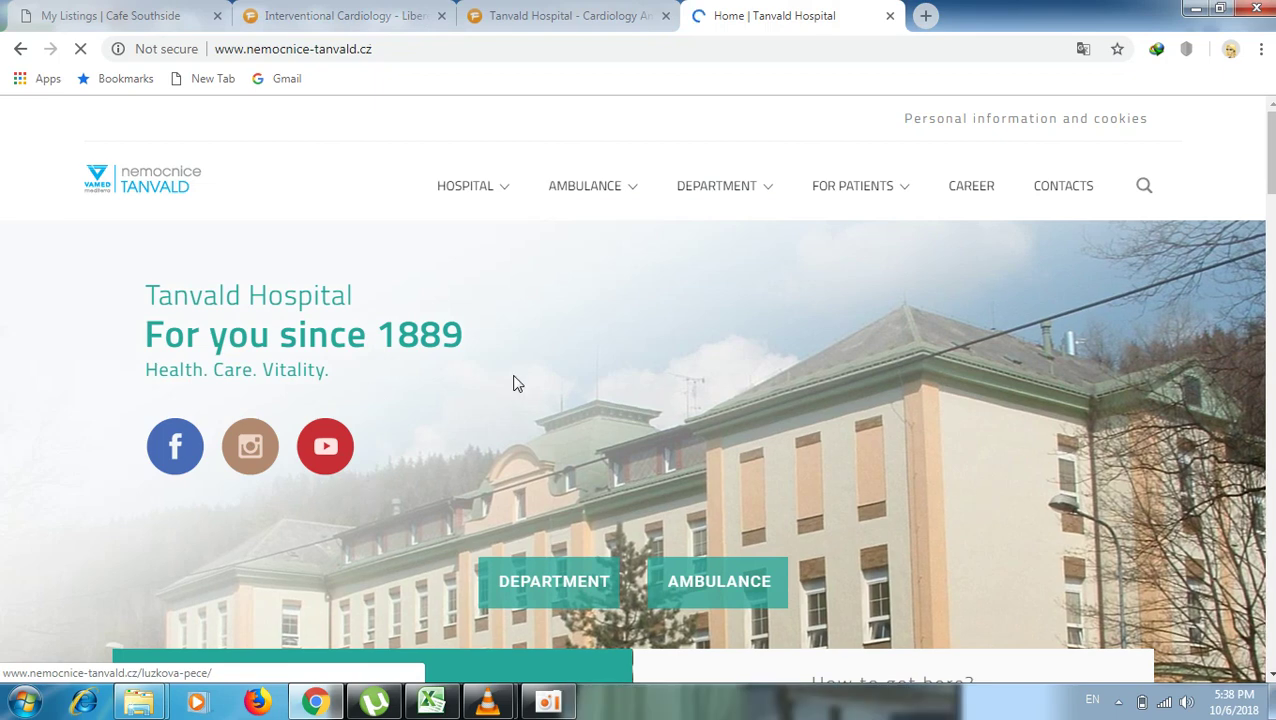
scroll(520, 375, "down", 5)
scroll(524, 370, "down", 1)
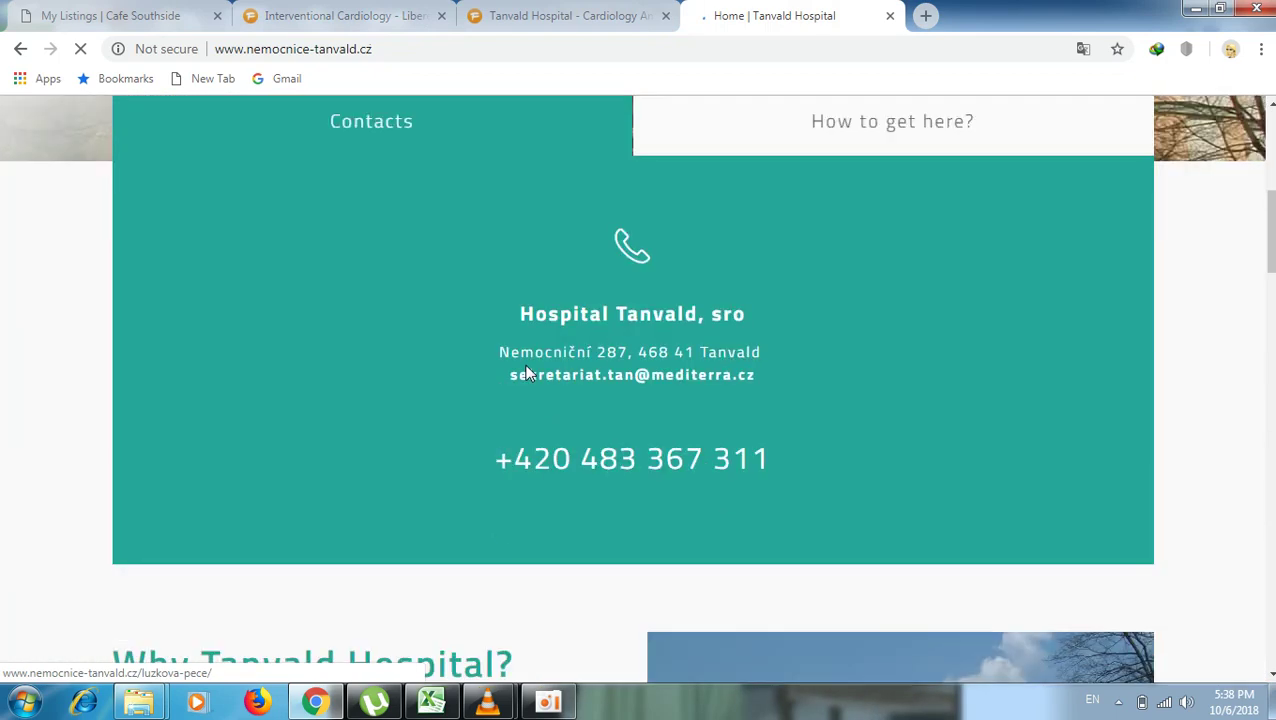
scroll(524, 372, "down", 1)
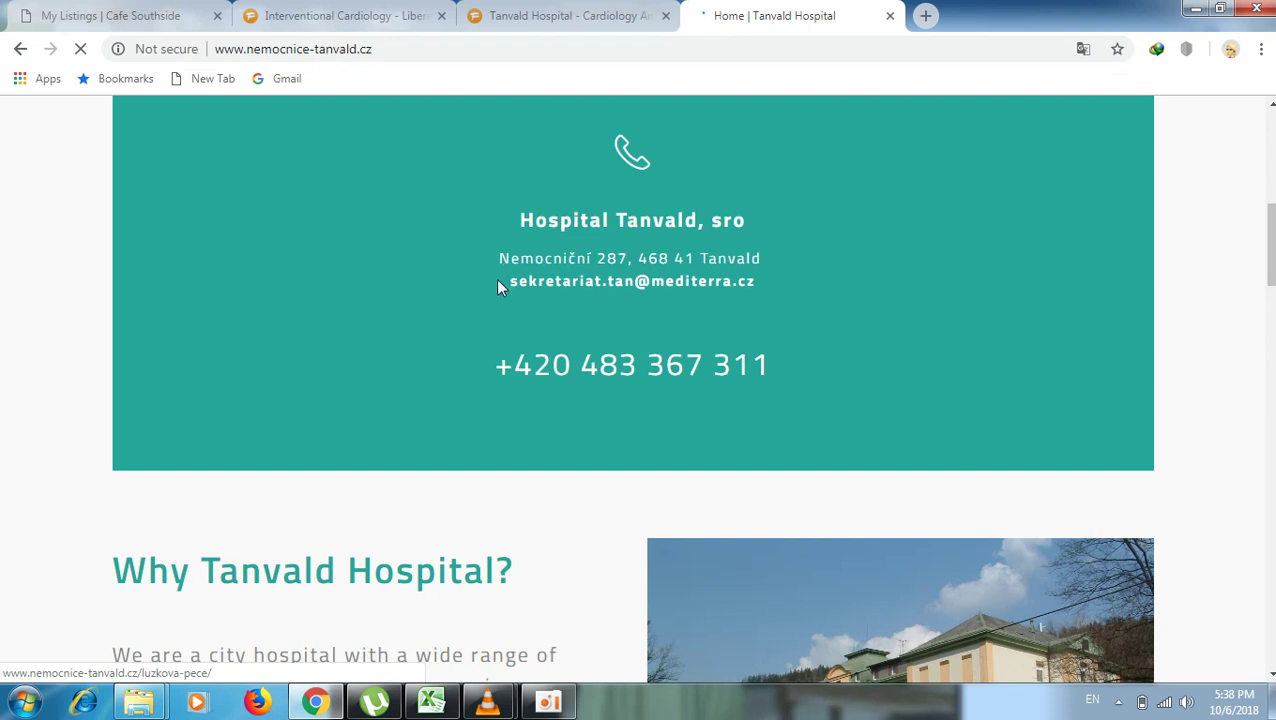
left_click_drag(497, 285, 757, 285)
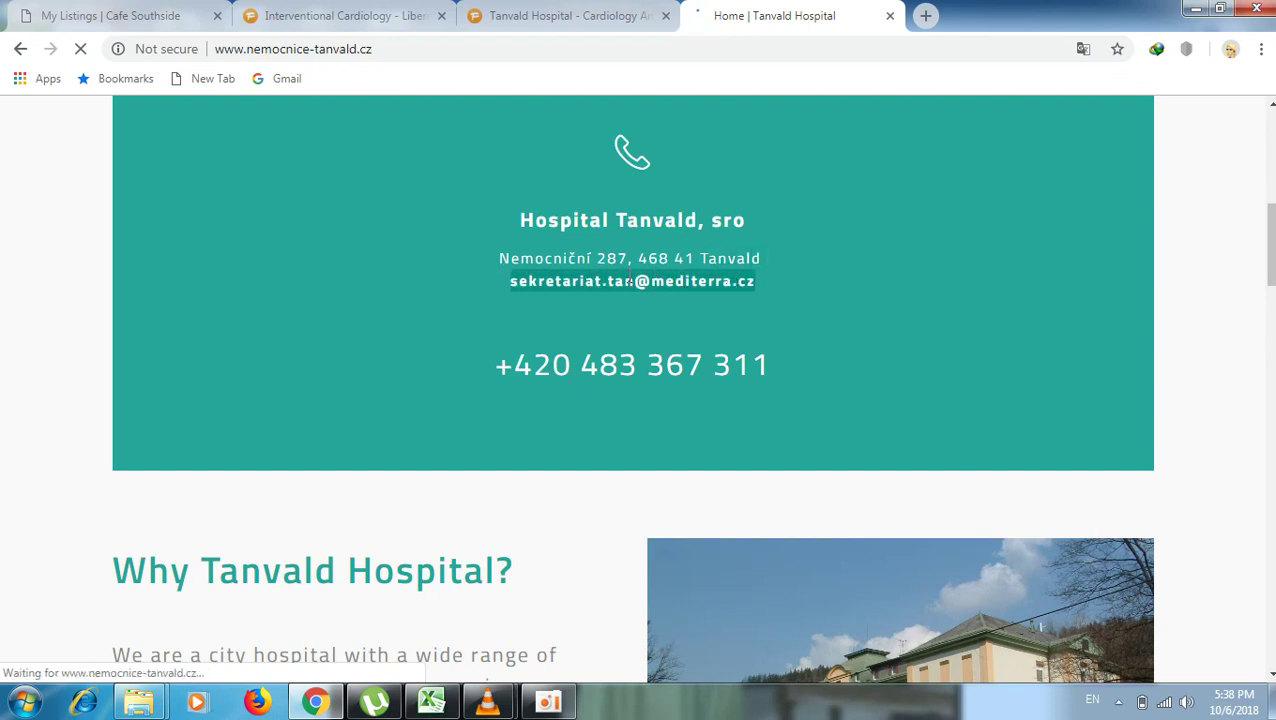
right_click(650, 285)
left_click(673, 292)
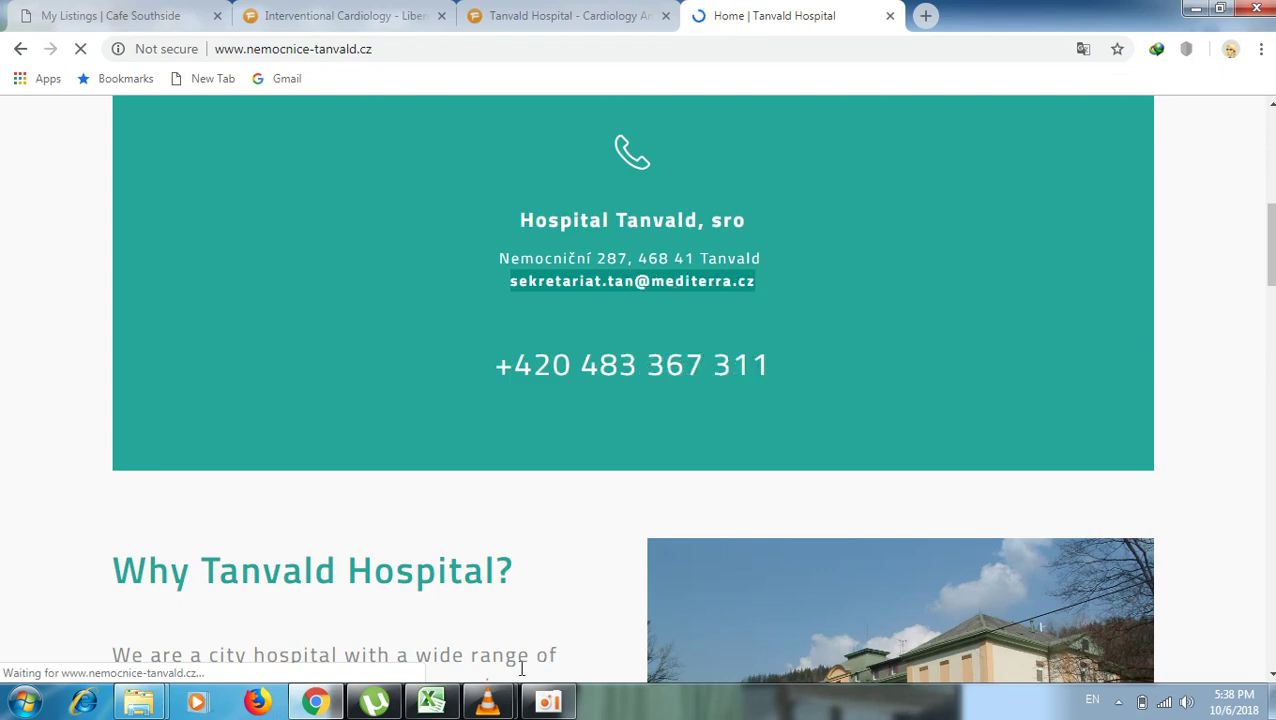
Switch to Excel, paste the copied e-mail into D4358 to compare it with the clinic's recorded one, and clear the duplicate.
left_click(431, 702)
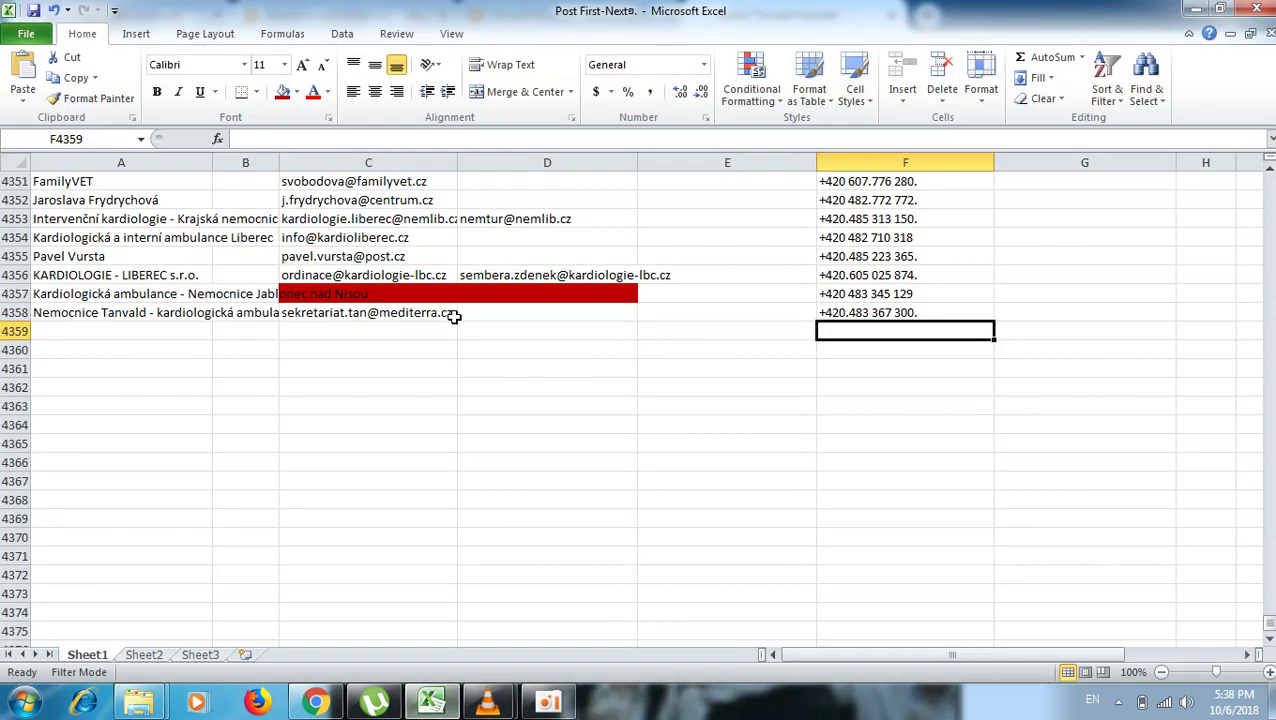
left_click(503, 310)
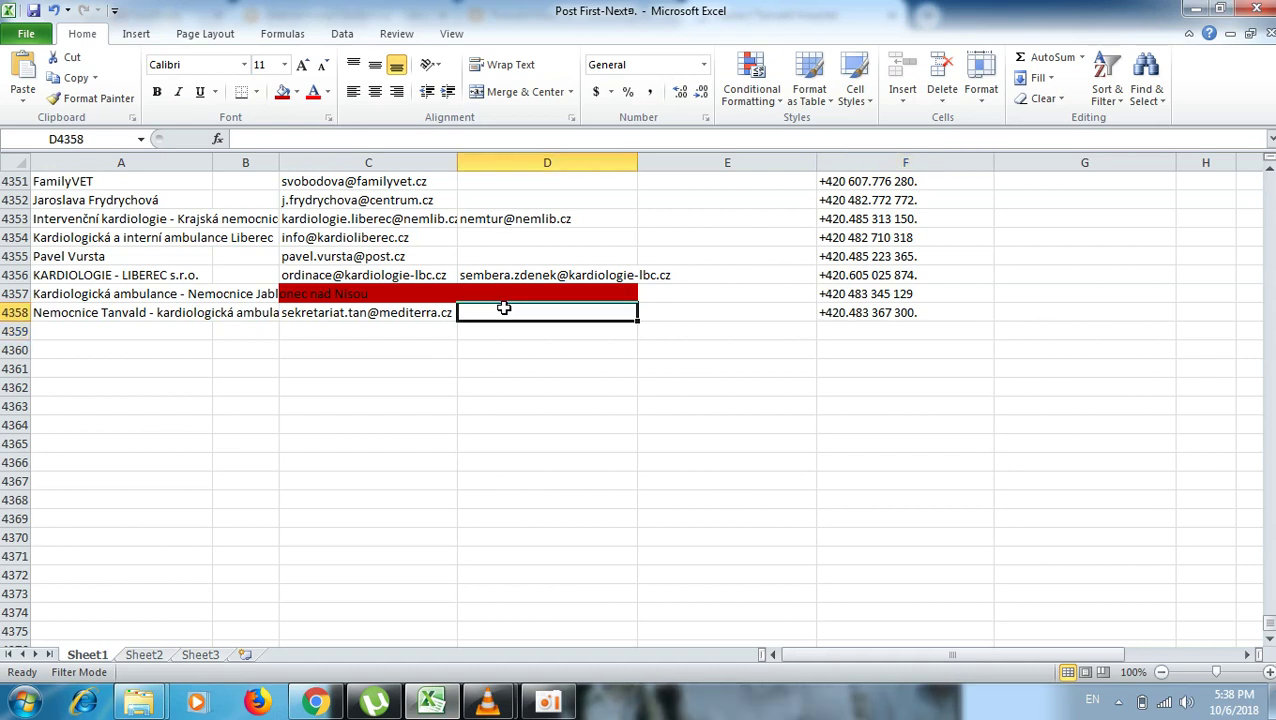
right_click(503, 310)
left_click(532, 376)
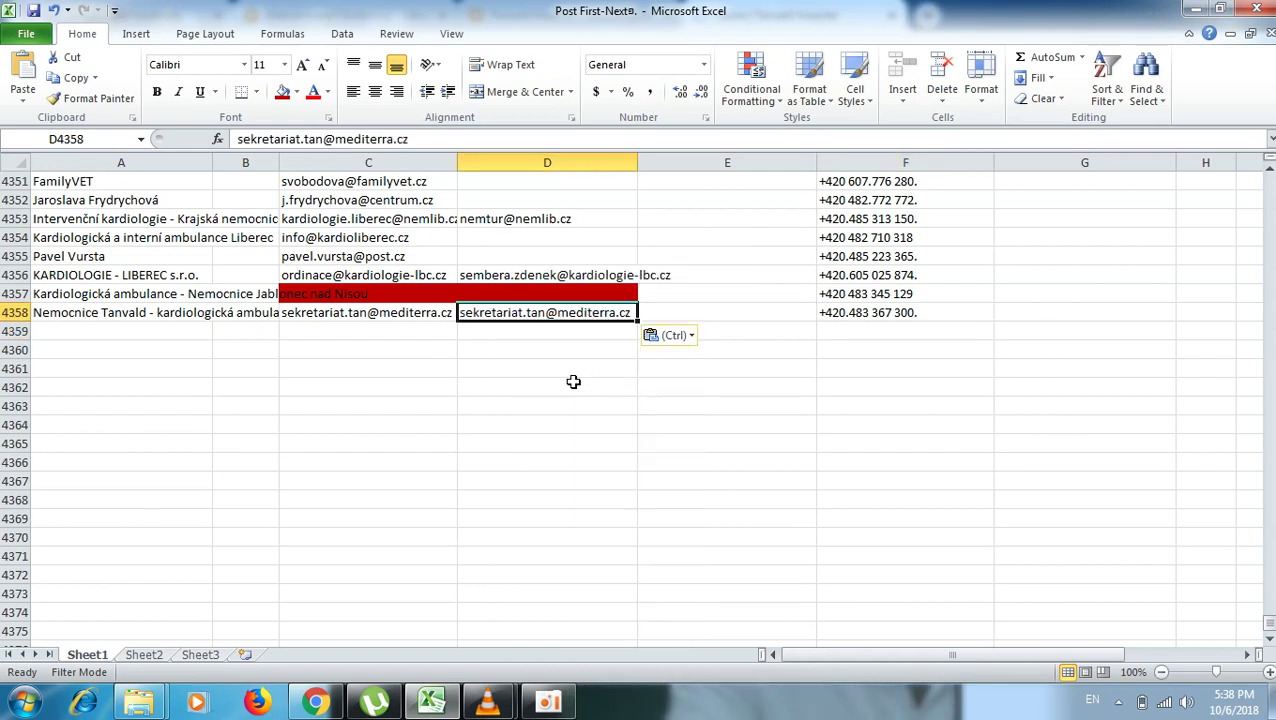
key("Delete")
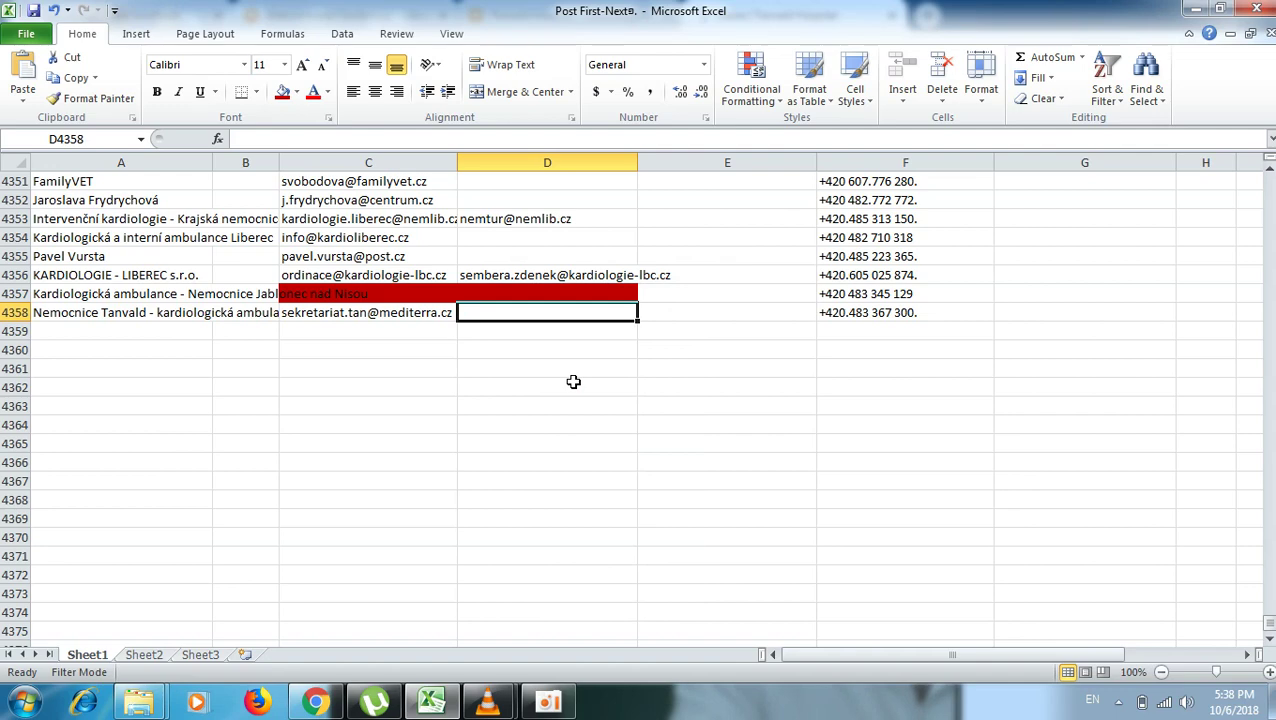
left_click(868, 326)
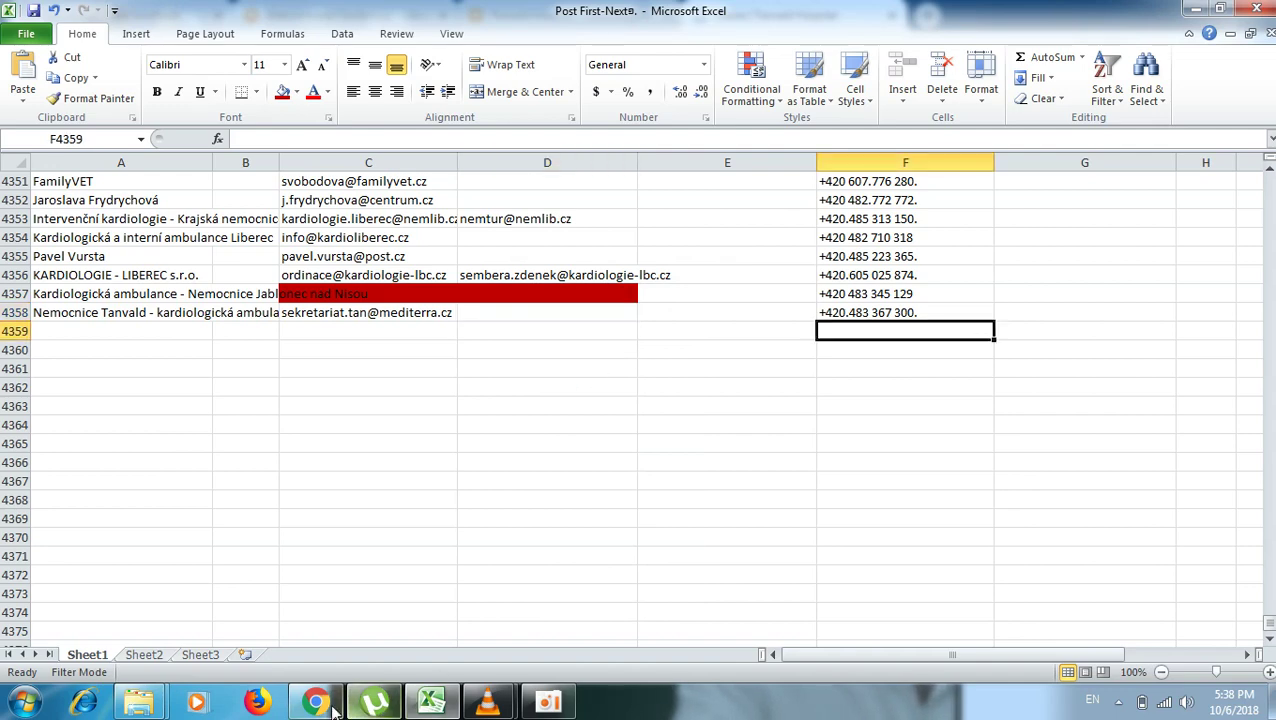